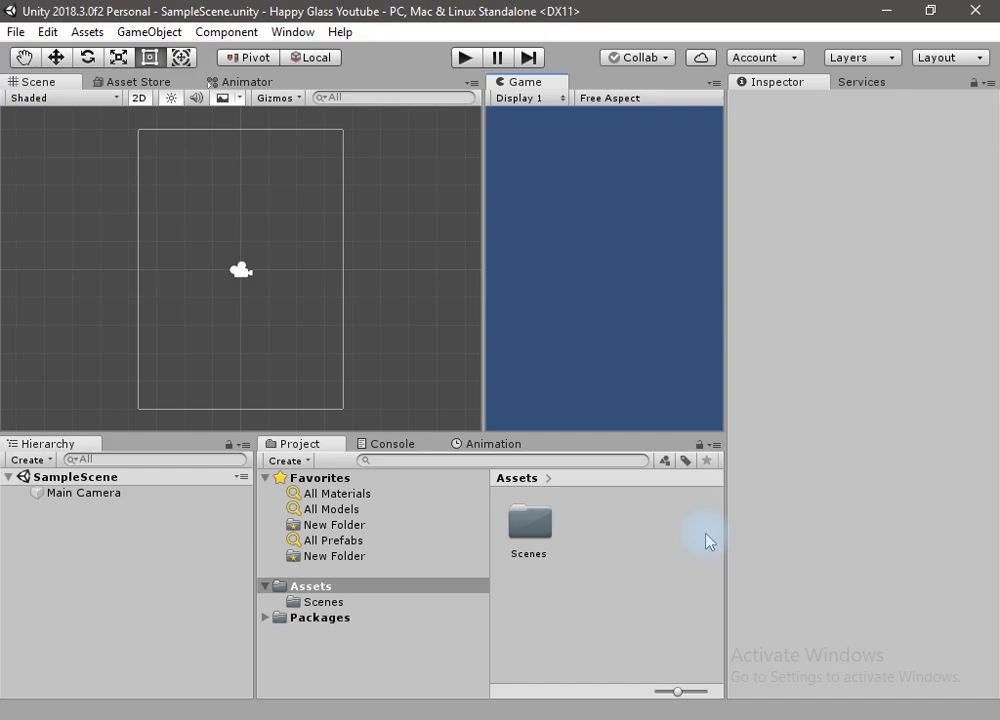
# Create a new project folder named Asset.
pyautogui.rightClick(594, 624)
pyautogui.moveTo(703, 172)
pyautogui.click(453, 20)
pyautogui.write('Asset')
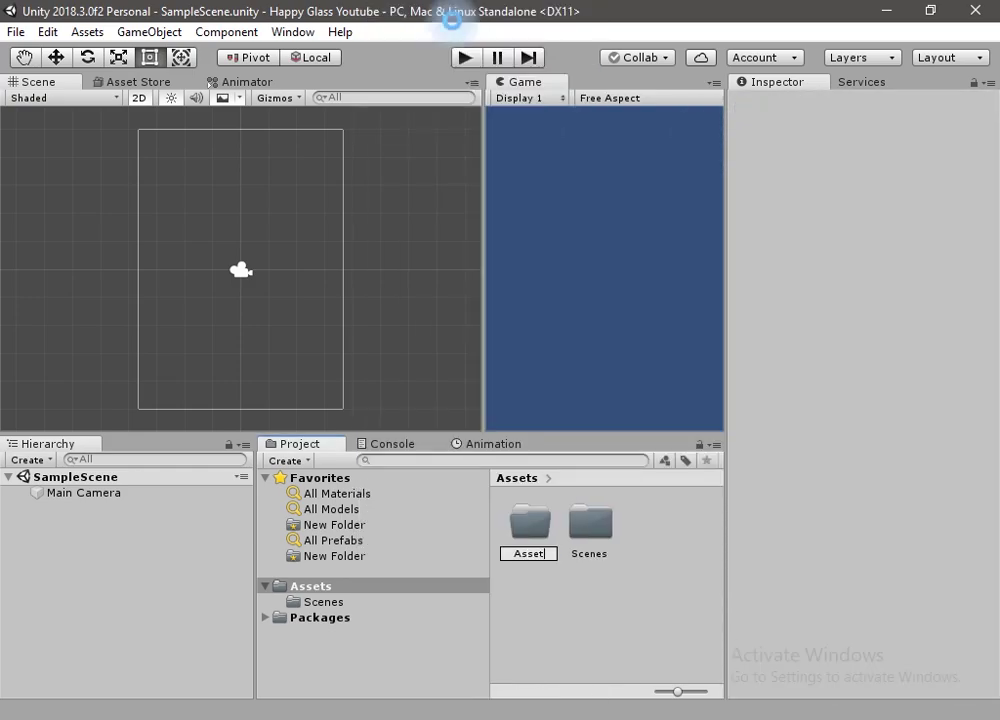
pyautogui.press('Return')
# Open the Asset folder and import the path3521 and rect3497 images into it.
pyautogui.press('Return')
pyautogui.click(49, 717)
pyautogui.moveTo(320, 350); pyautogui.dragTo(632, 670)
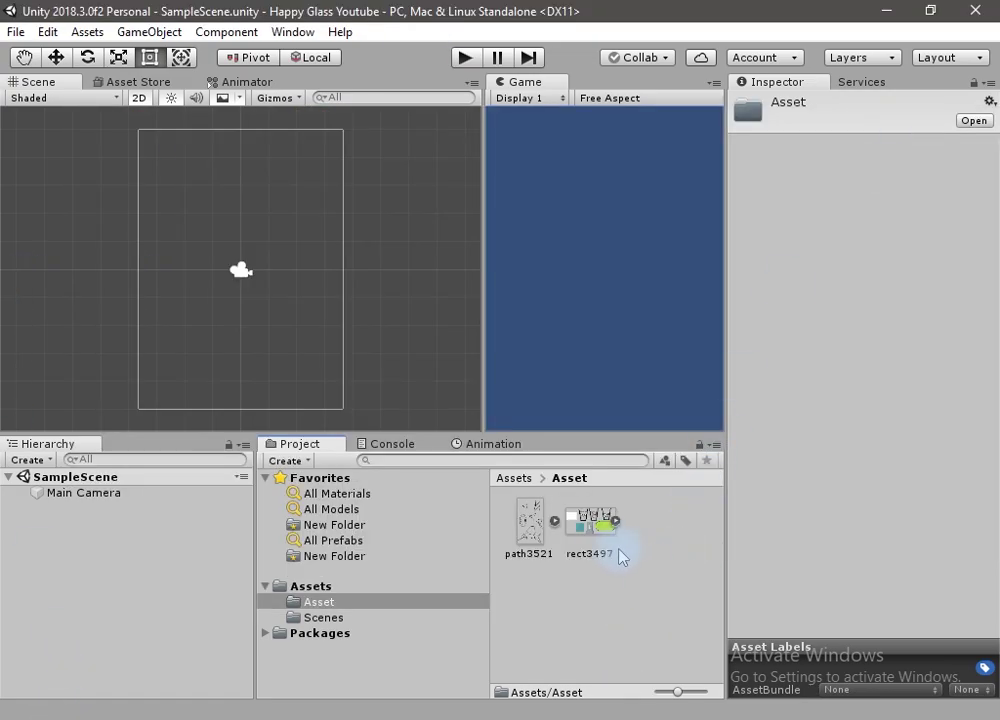
# Set the sprite mode of the rect3497 image to Multiple.
pyautogui.click(586, 530)
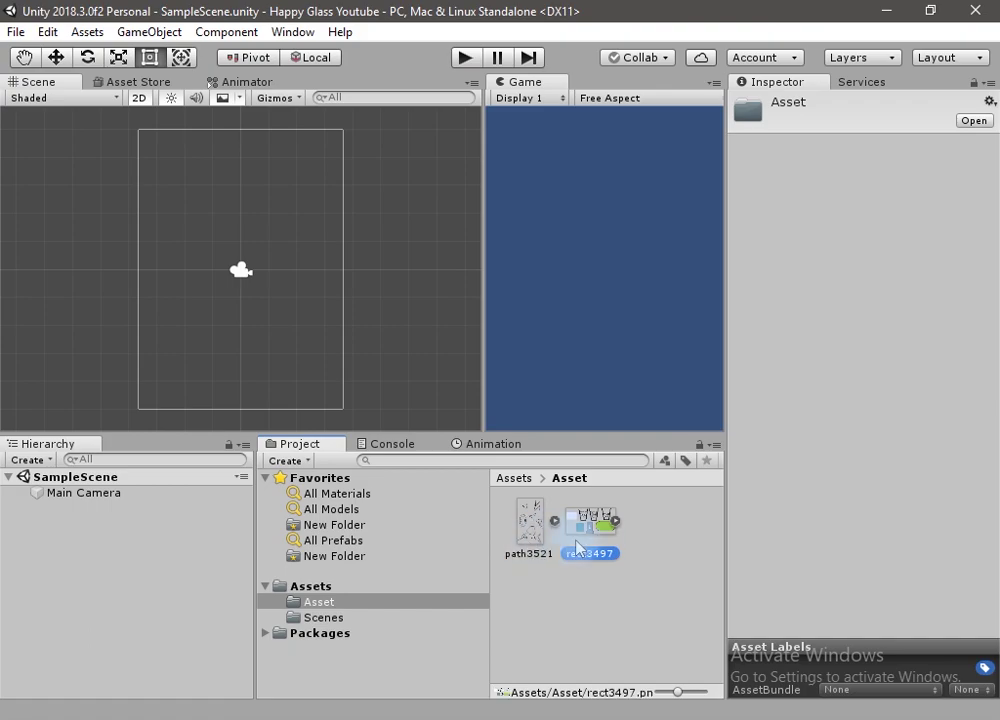
pyautogui.click(616, 521)
pyautogui.click(615, 521)
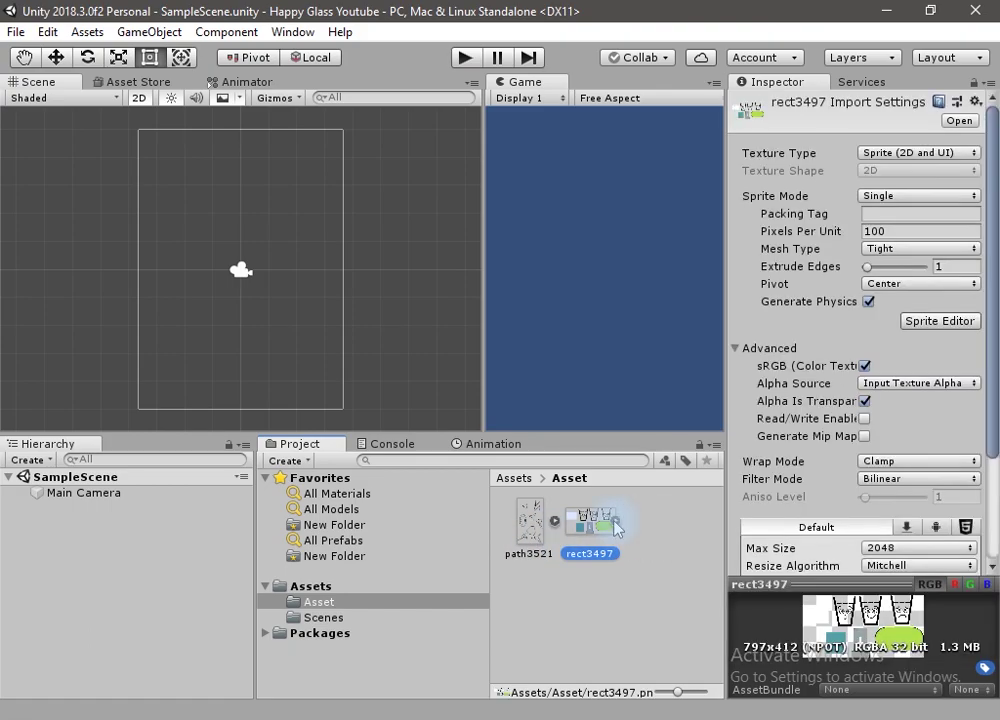
pyautogui.click(615, 521)
pyautogui.click(615, 521)
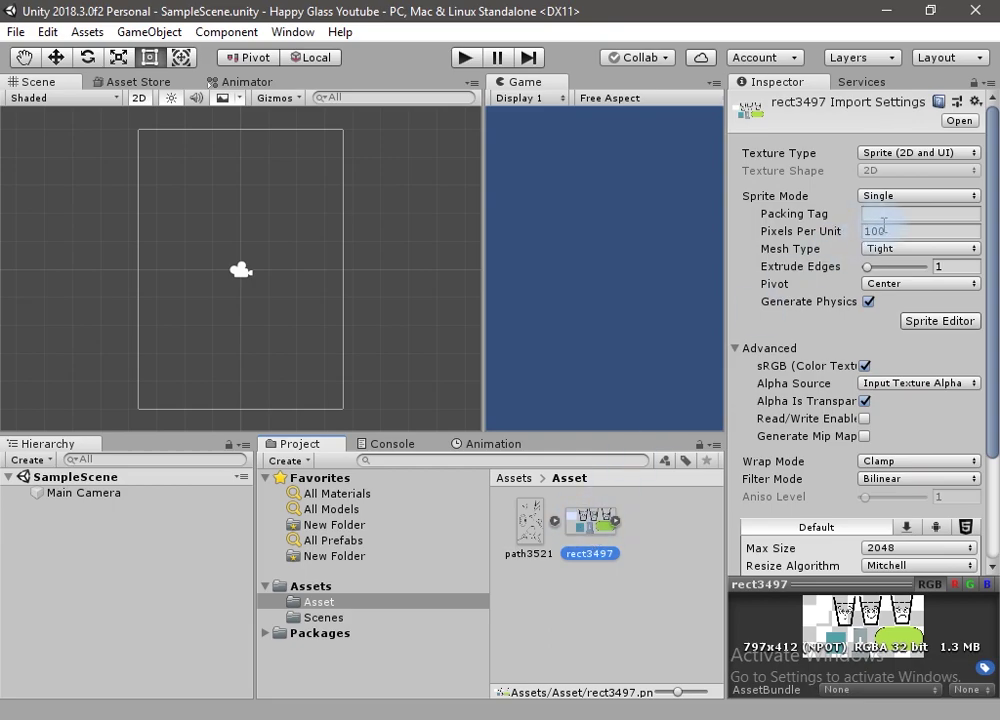
pyautogui.click(909, 196)
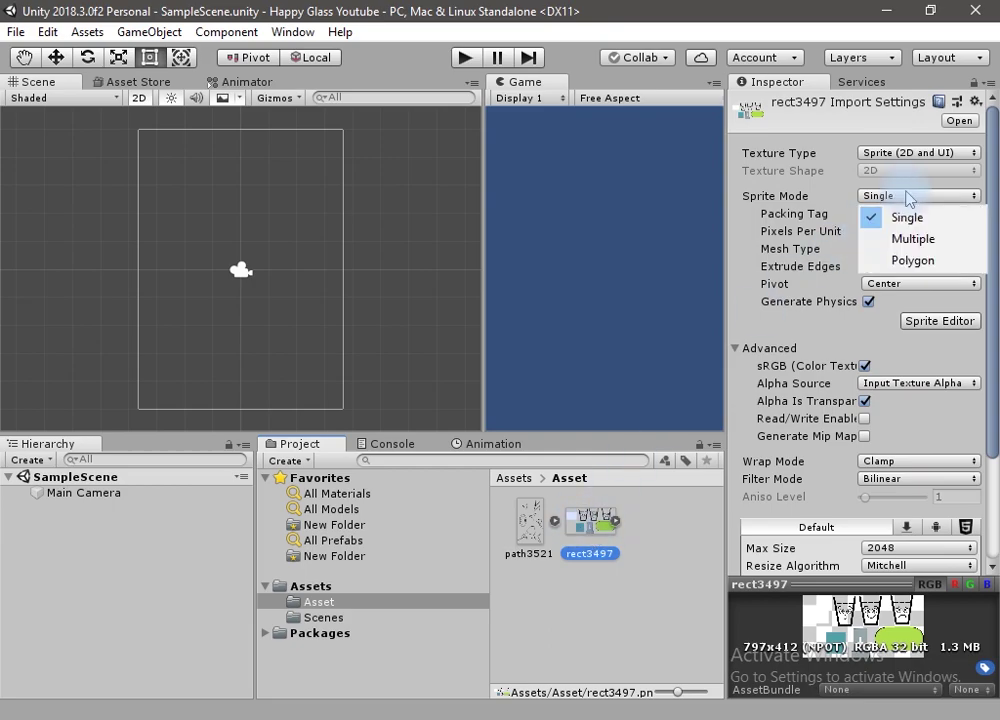
pyautogui.click(920, 243)
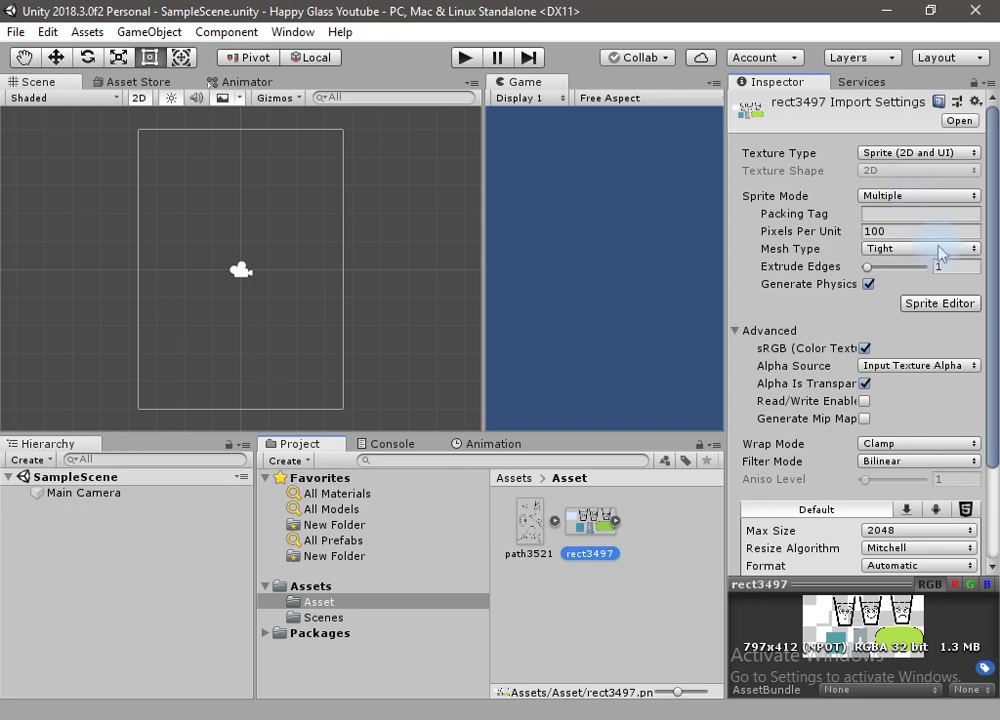
# Apply the import settings of rect3497 and slice the sheet in the Sprite Editor.
pyautogui.click(945, 305)
pyautogui.click(555, 408)
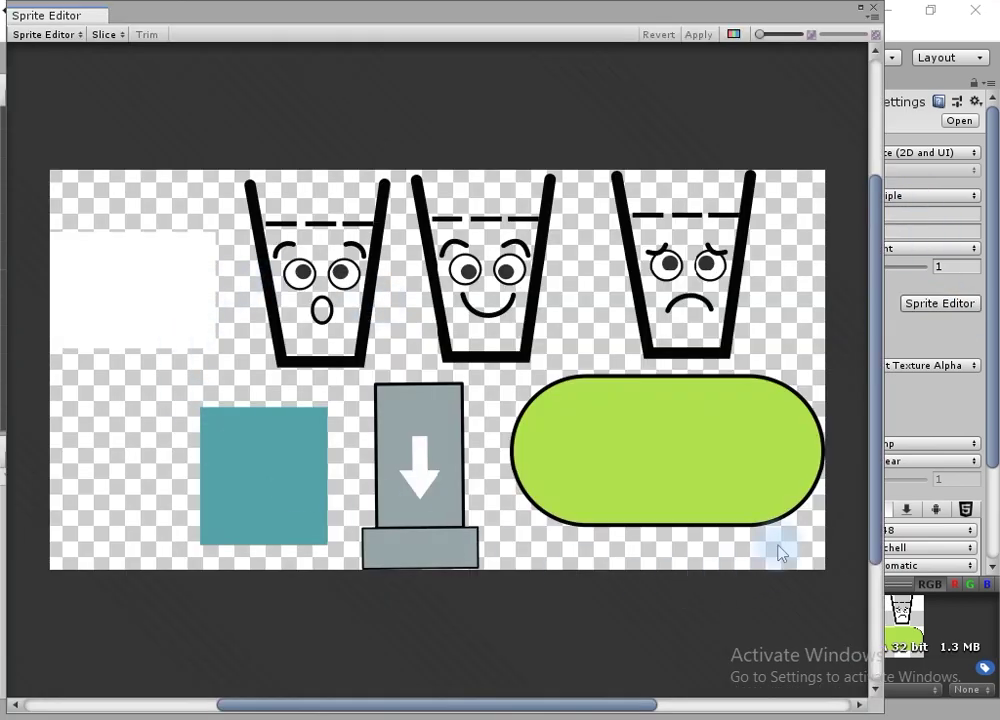
pyautogui.click(106, 34)
pyautogui.click(325, 165)
# Check the bounds of the sliced sprites, apply the slicing and close the Sprite Editor.
pyautogui.click(241, 268)
pyautogui.click(200, 300)
pyautogui.click(300, 480)
pyautogui.click(390, 492)
pyautogui.click(663, 453)
pyautogui.click(640, 300)
pyautogui.click(480, 279)
pyautogui.click(693, 37)
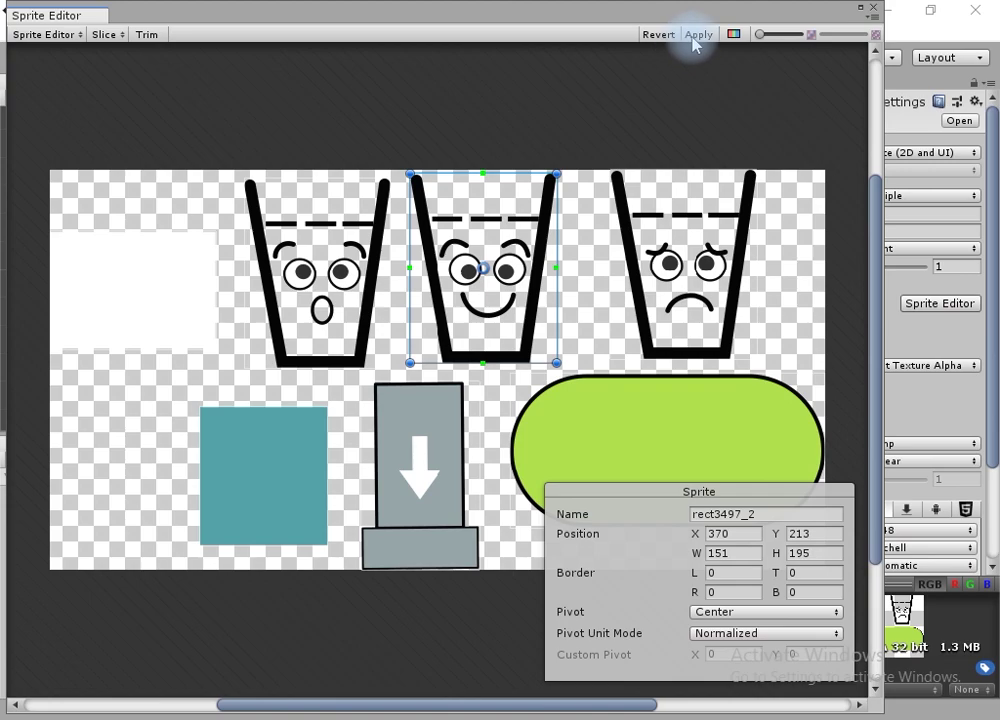
pyautogui.click(873, 9)
# Add a TextMeshPro text UI object to the scene and import the TMP Essentials resources.
pyautogui.rightClick(122, 615)
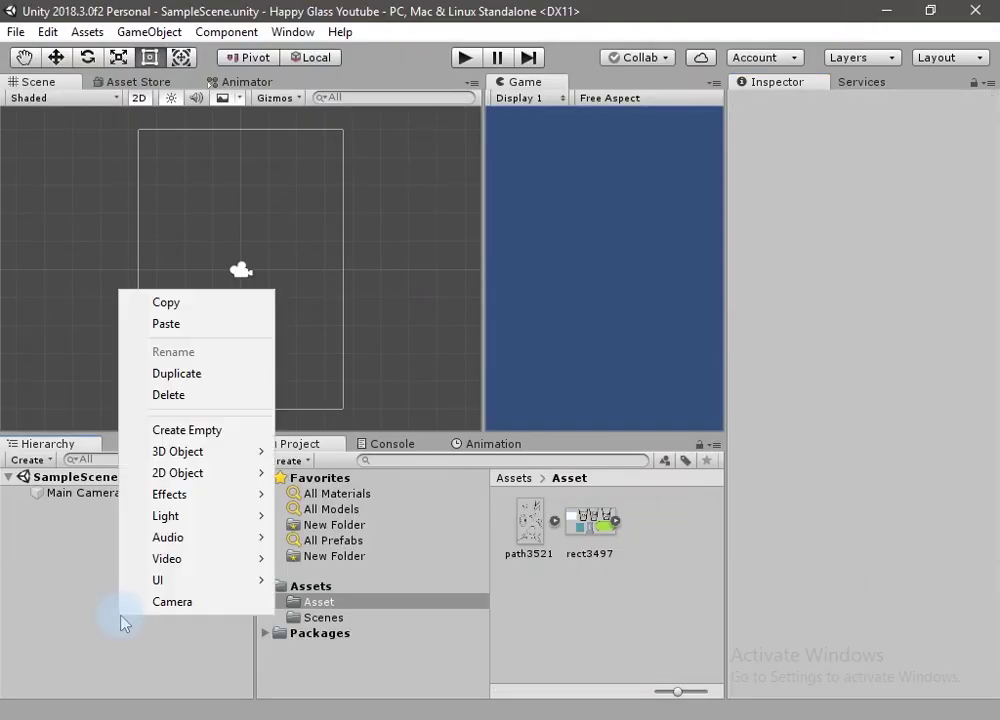
pyautogui.moveTo(181, 587)
pyautogui.click(359, 289)
pyautogui.click(384, 220)
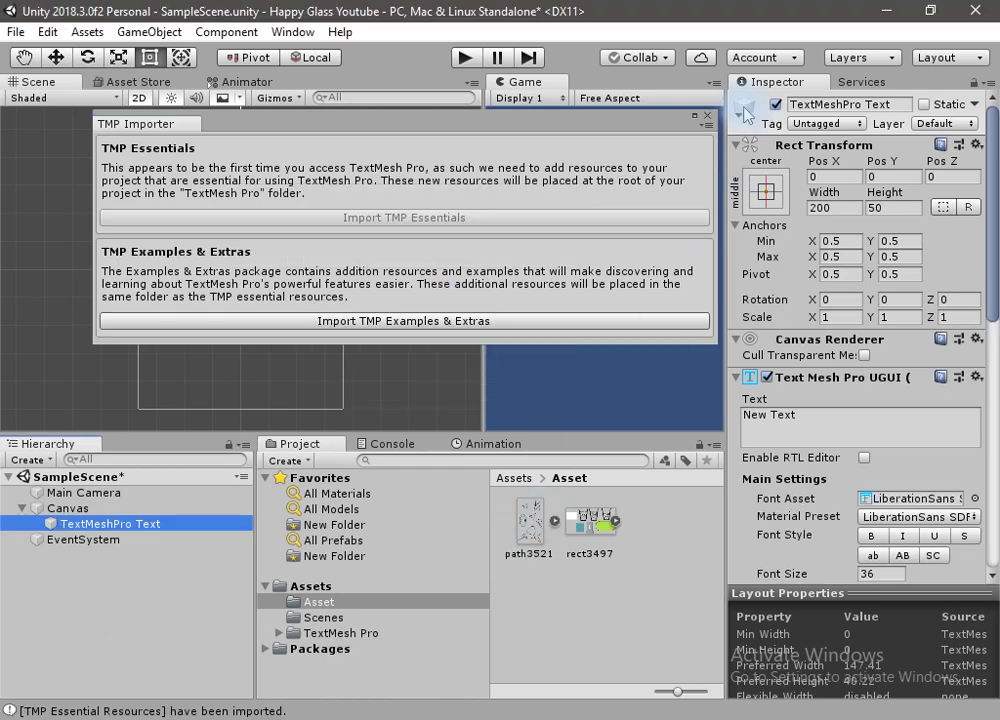
pyautogui.click(708, 116)
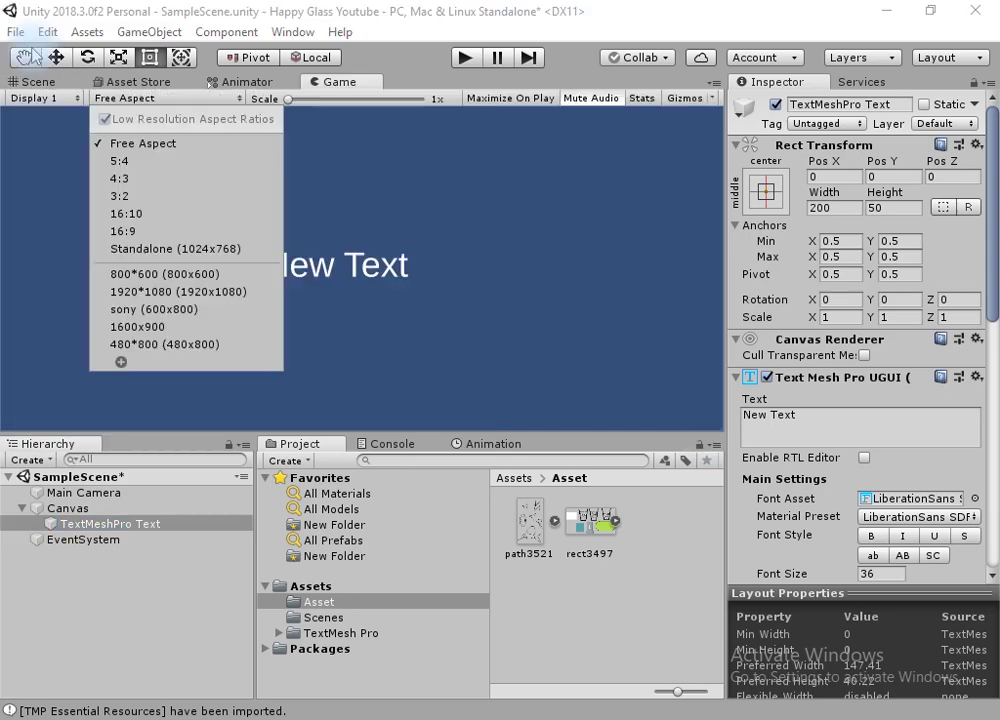
# Switch the build platform to Android.
pyautogui.click(16, 31)
pyautogui.click(119, 225)
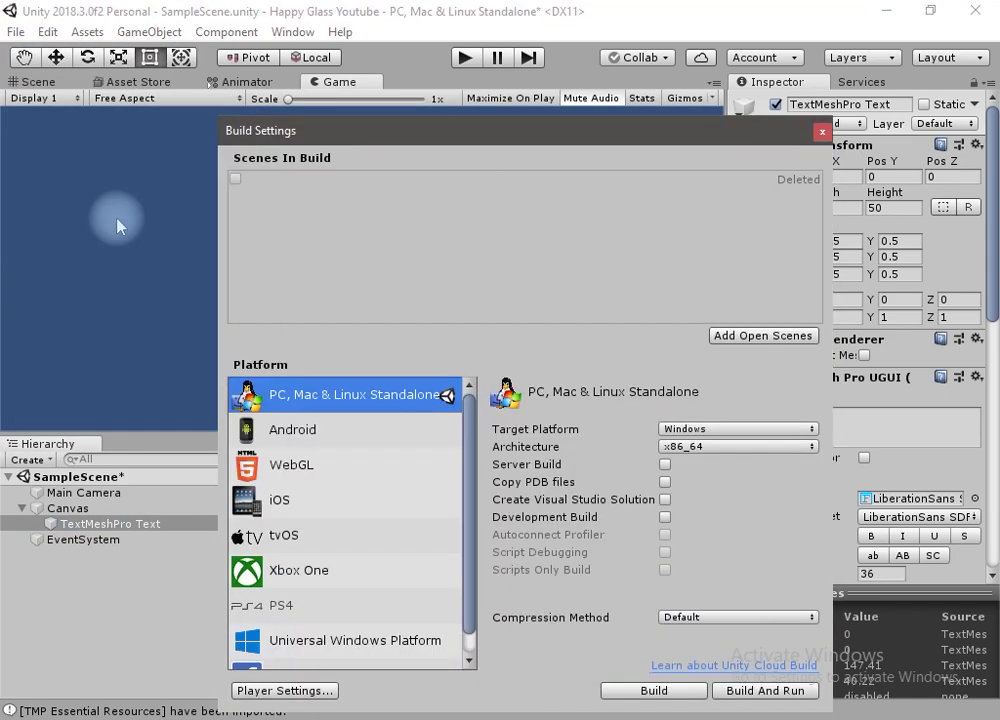
pyautogui.click(330, 443)
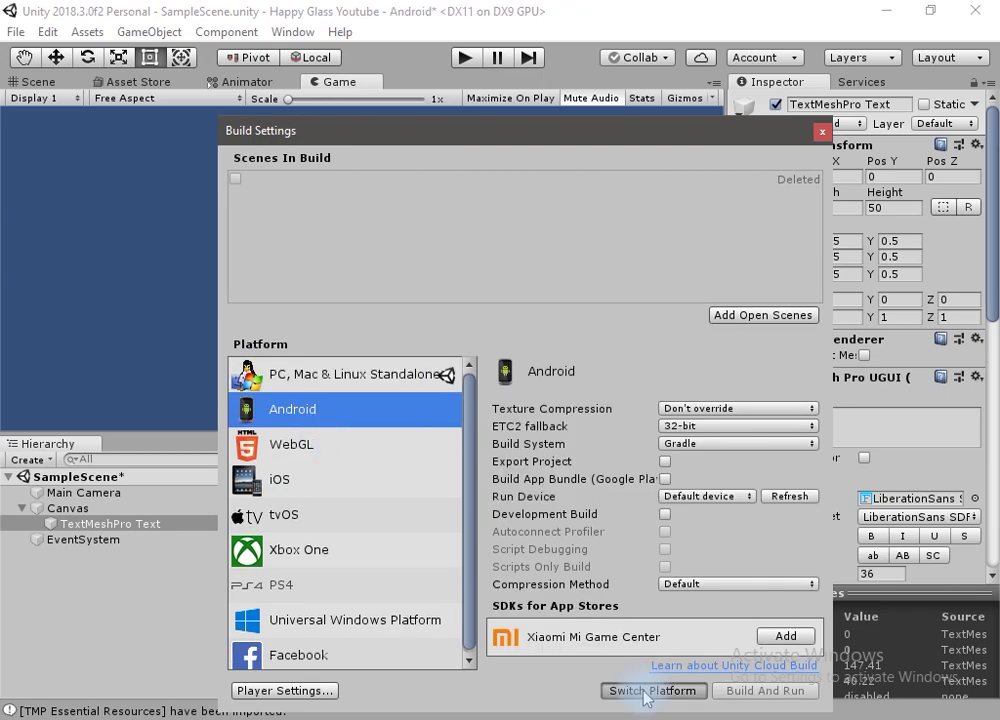
pyautogui.click(651, 690)
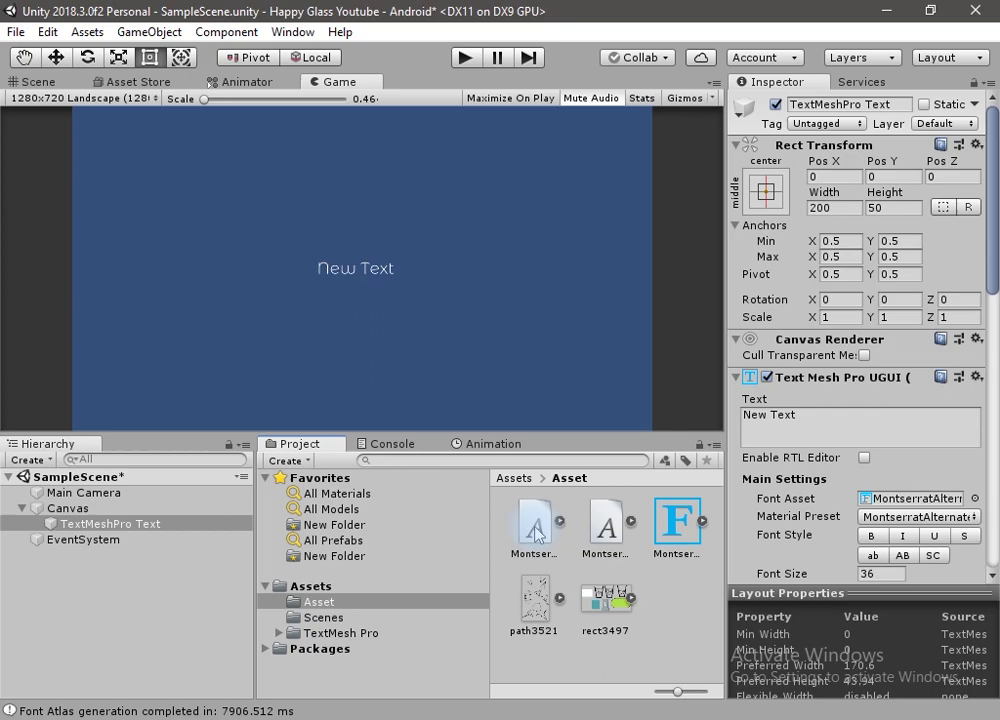
# Generate a font atlas from Montserrat-Light with the Font Asset Creator and save it as a font asset.
pyautogui.click(537, 528)
pyautogui.click(292, 31)
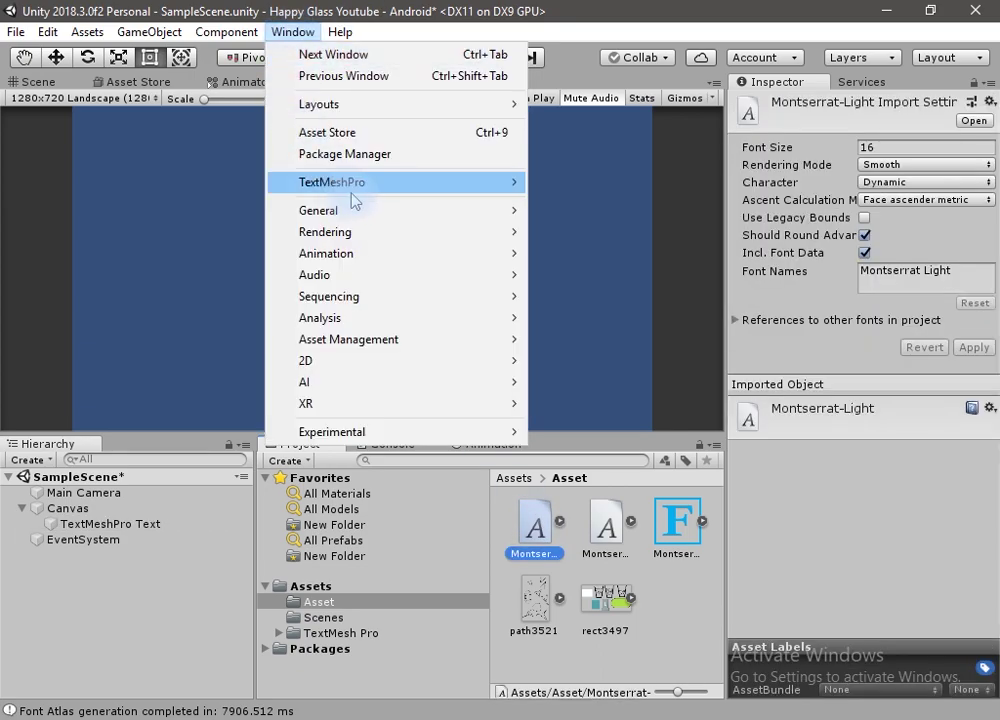
pyautogui.moveTo(428, 220)
pyautogui.moveTo(437, 186)
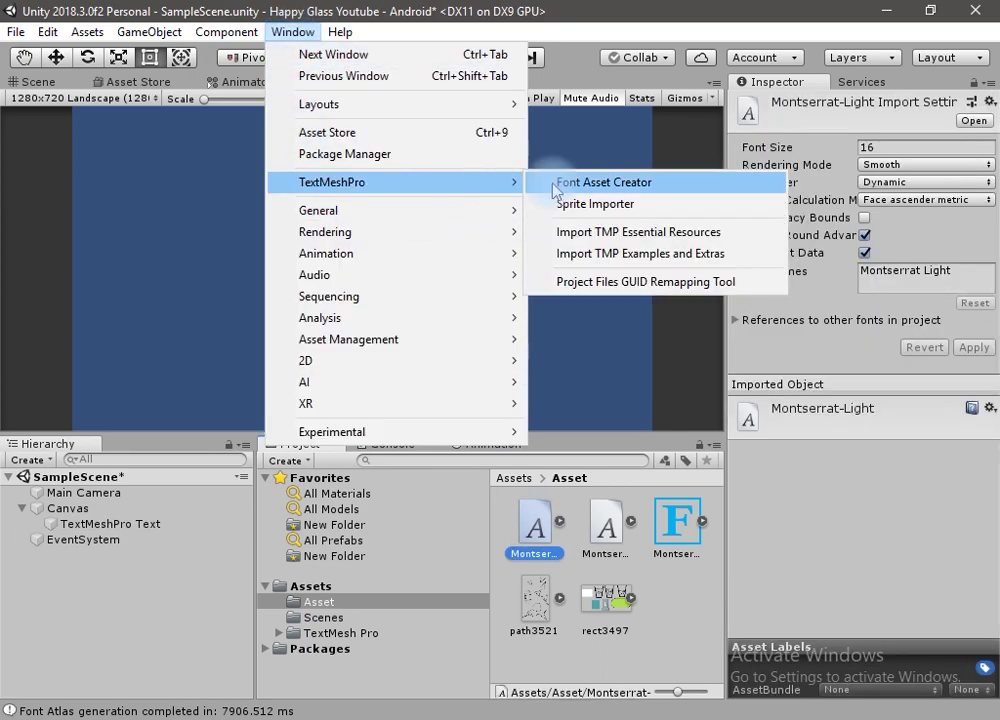
pyautogui.click(556, 187)
pyautogui.moveTo(250, 18); pyautogui.dragTo(869, 100)
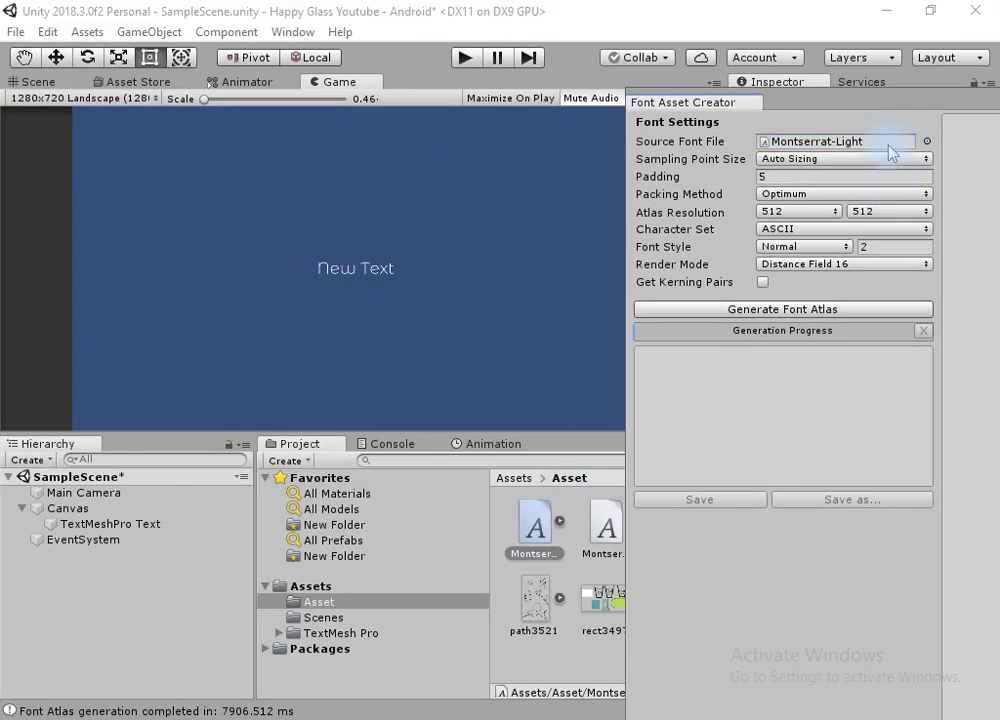
pyautogui.click(773, 310)
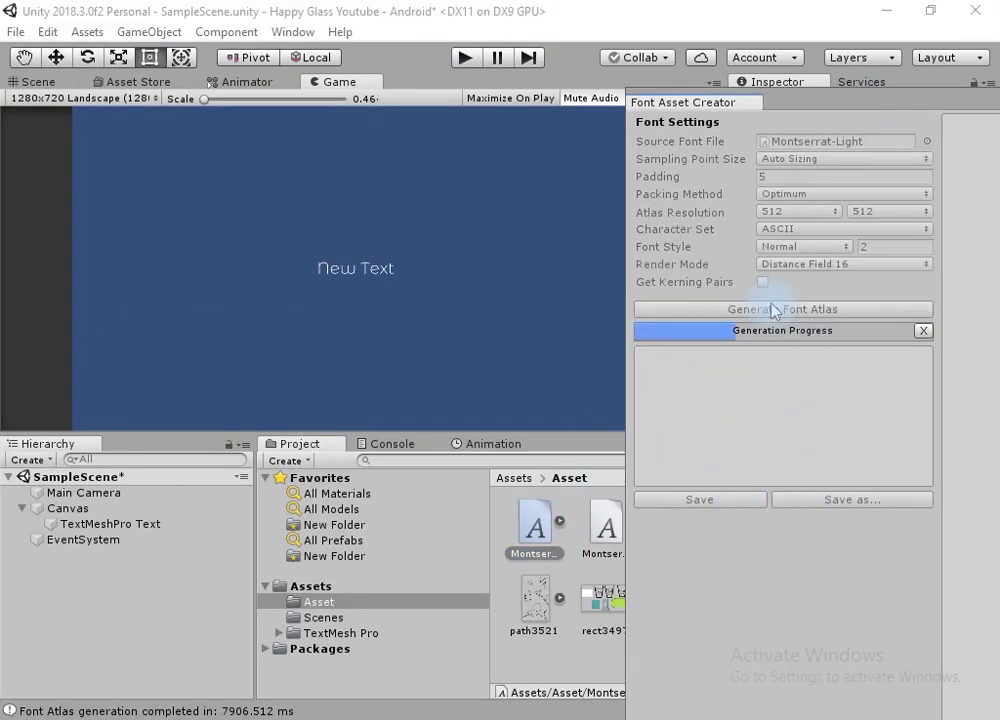
pyautogui.click(730, 506)
pyautogui.click(710, 627)
# Assign the Montserrat-Light SDF font asset to the TextMeshPro text and centre its alignment.
pyautogui.click(172, 524)
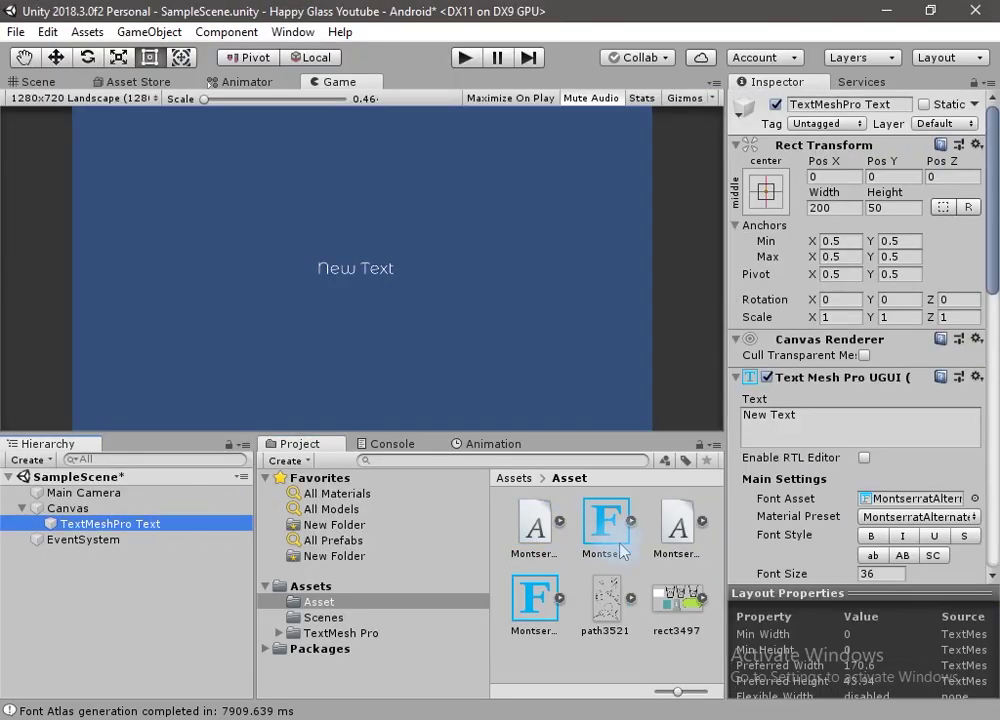
pyautogui.click(975, 498)
pyautogui.doubleClick(212, 412)
pyautogui.scroll(-5, 880, 400)
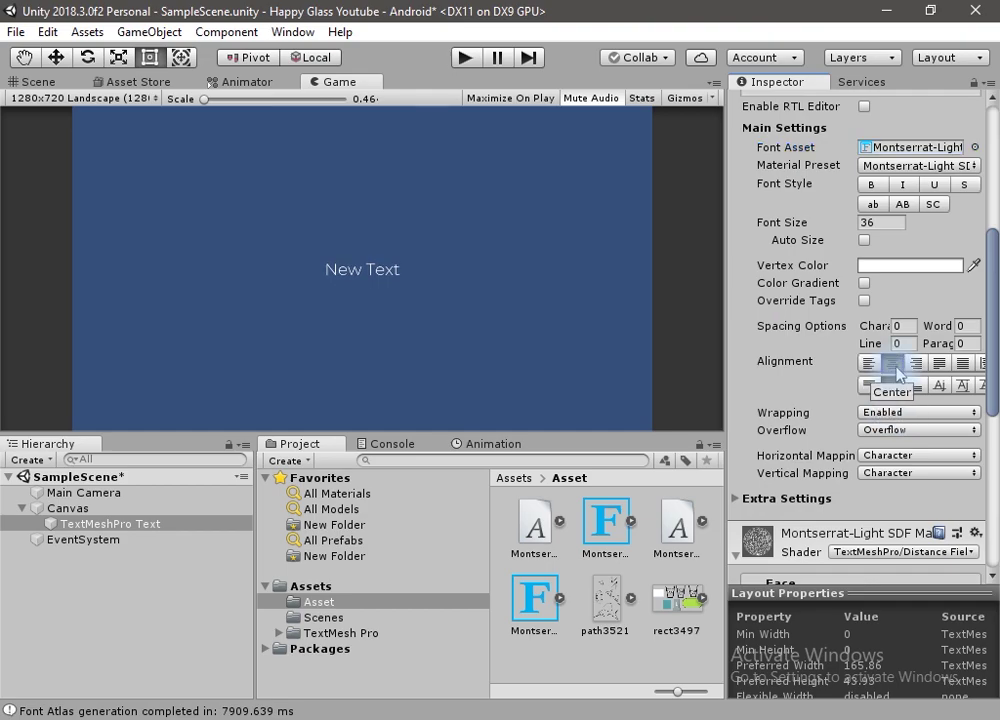
# Set the Game view resolution to 1920x1080 Portrait and add a Canvas Scaler component to the Canvas.
pyautogui.click(118, 98)
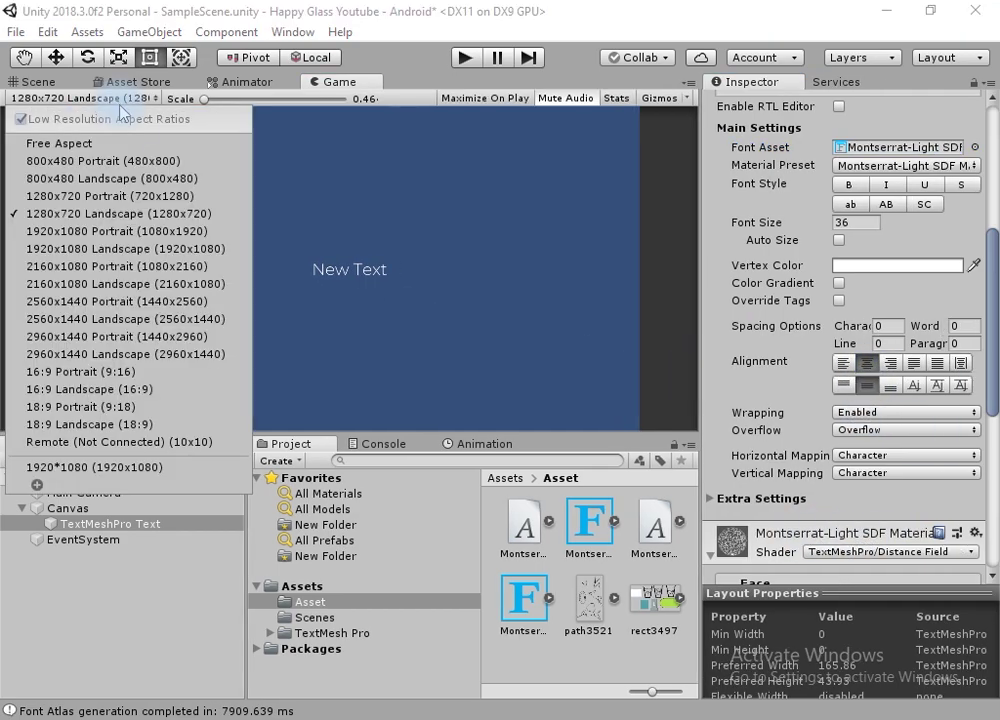
pyautogui.click(138, 233)
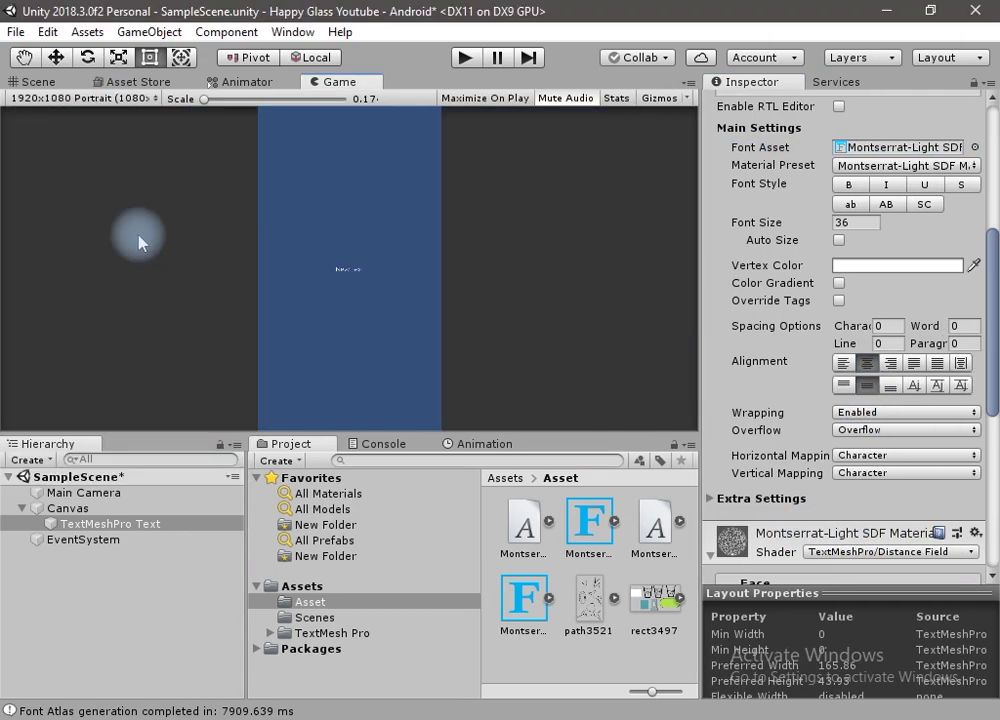
pyautogui.click(120, 508)
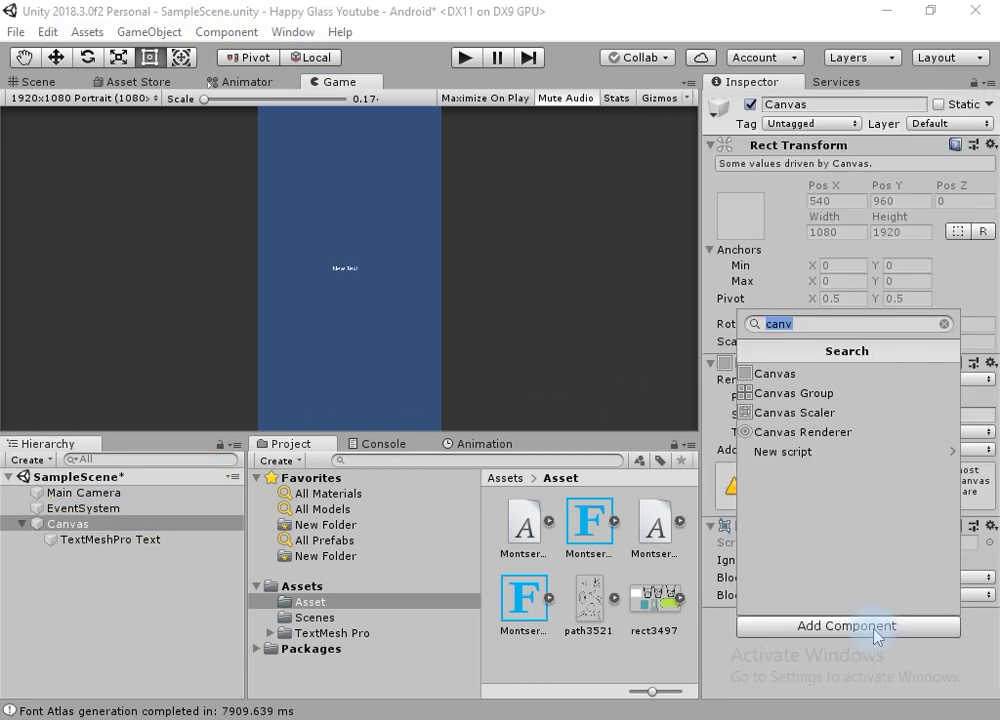
pyautogui.click(800, 412)
# Set the Canvas Scaler to Scale With Screen Size with a 1920 by 1080 reference resolution and Match 1.
pyautogui.scroll(-1, 890, 535)
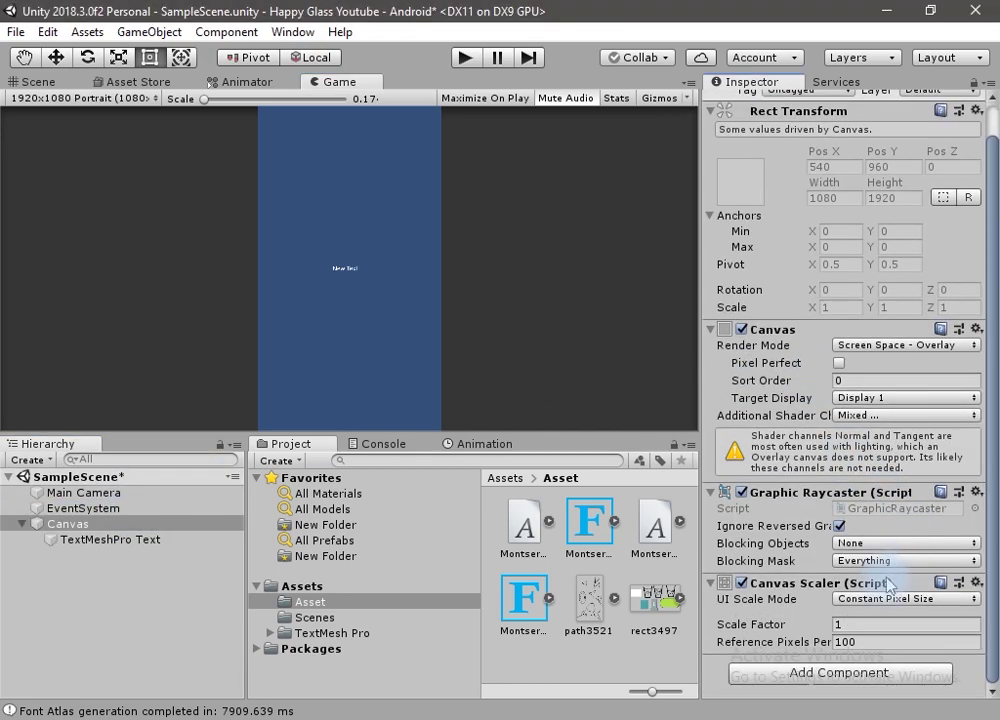
pyautogui.click(878, 598)
pyautogui.click(910, 642)
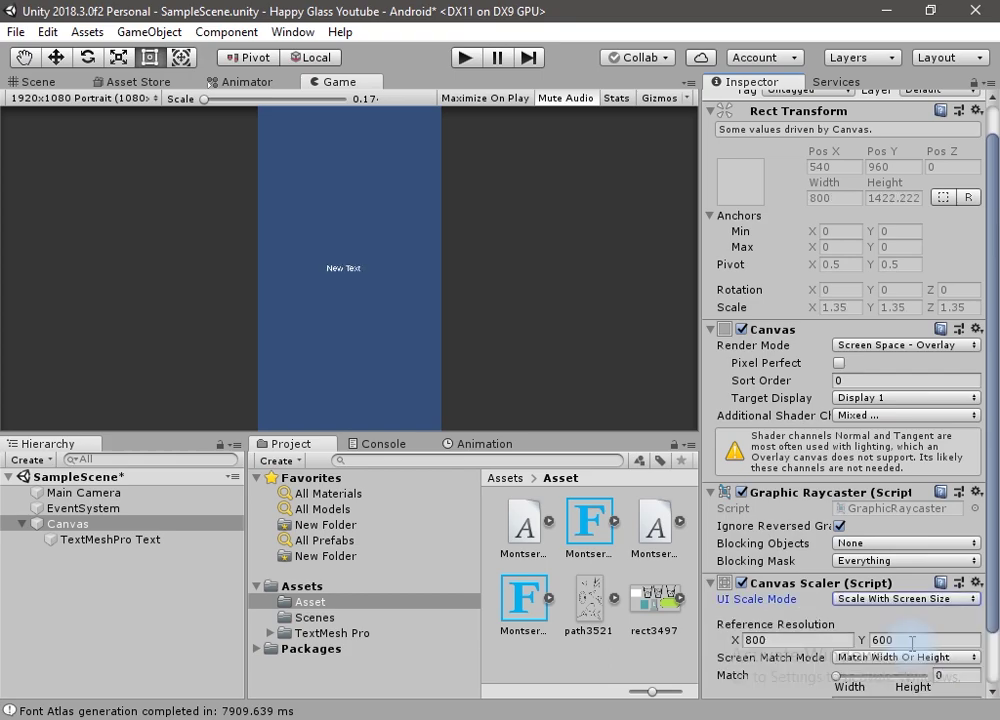
pyautogui.scroll(-1, 876, 632)
pyautogui.moveTo(838, 614); pyautogui.dragTo(938, 612)
pyautogui.write('1920')
pyautogui.press('Tab')
pyautogui.write('1')
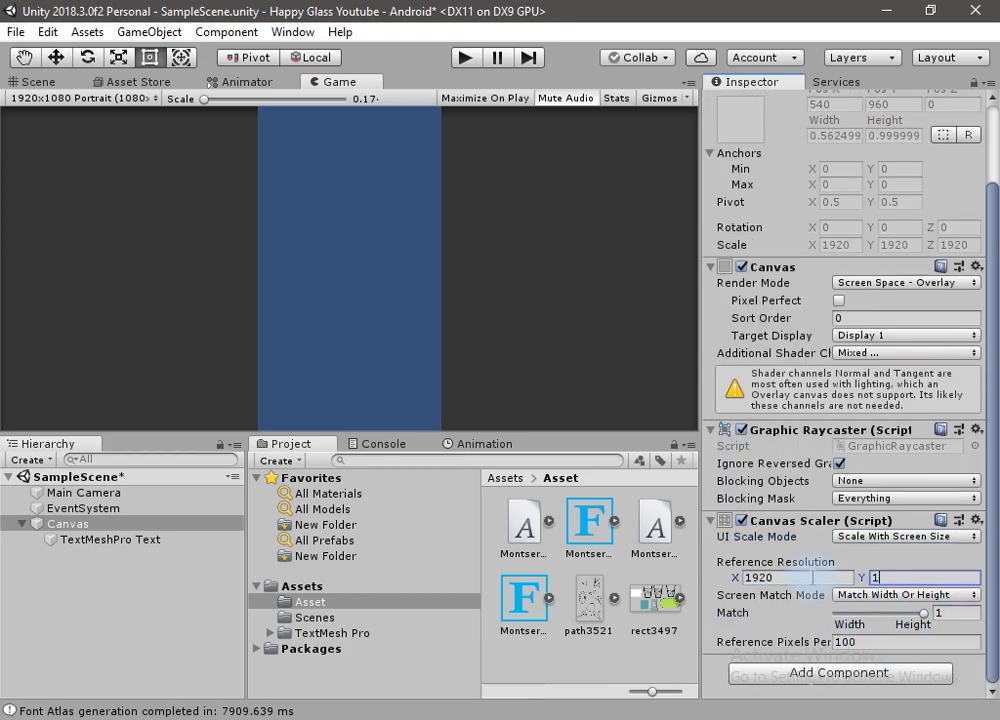
# Dock the Game view beside the Scene view and move the HAPPY text to the upper part of the canvas.
pyautogui.click(110, 539)
pyautogui.moveTo(339, 82); pyautogui.dragTo(613, 218)
pyautogui.doubleClick(108, 538)
pyautogui.press('w')
pyautogui.scroll(-8, 230, 270)
pyautogui.moveTo(233, 264); pyautogui.dragTo(235, 367, button='middle')
pyautogui.moveTo(235, 374); pyautogui.dragTo(236, 244)
# Set the face colour of the HAPPY text's material to black (000000).
pyautogui.scroll(-3, 256, 298)
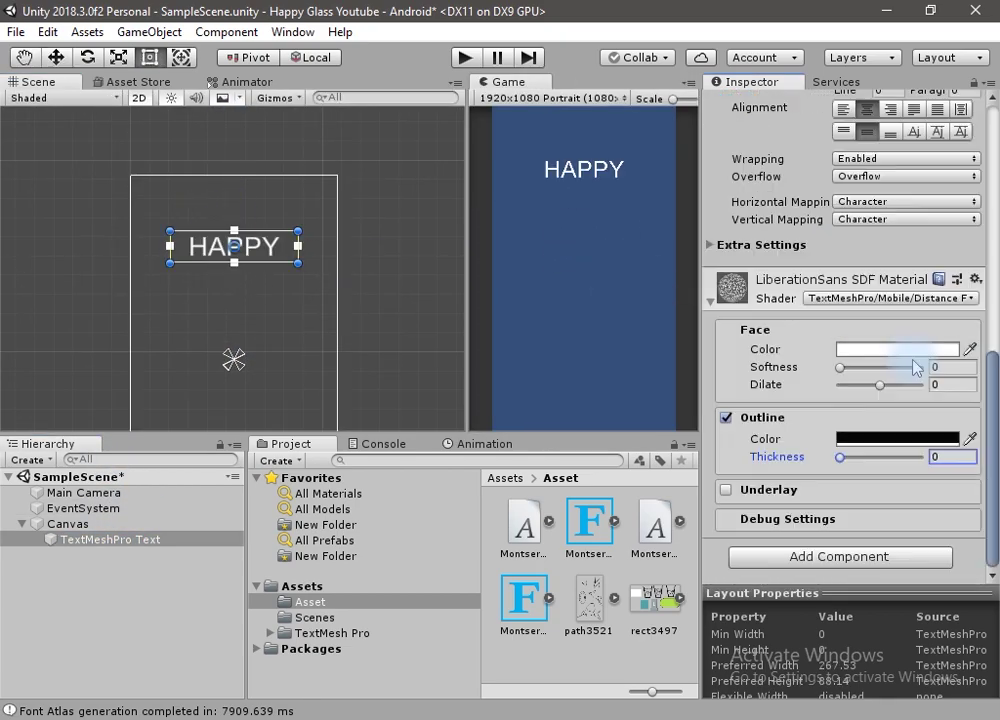
pyautogui.click(897, 349)
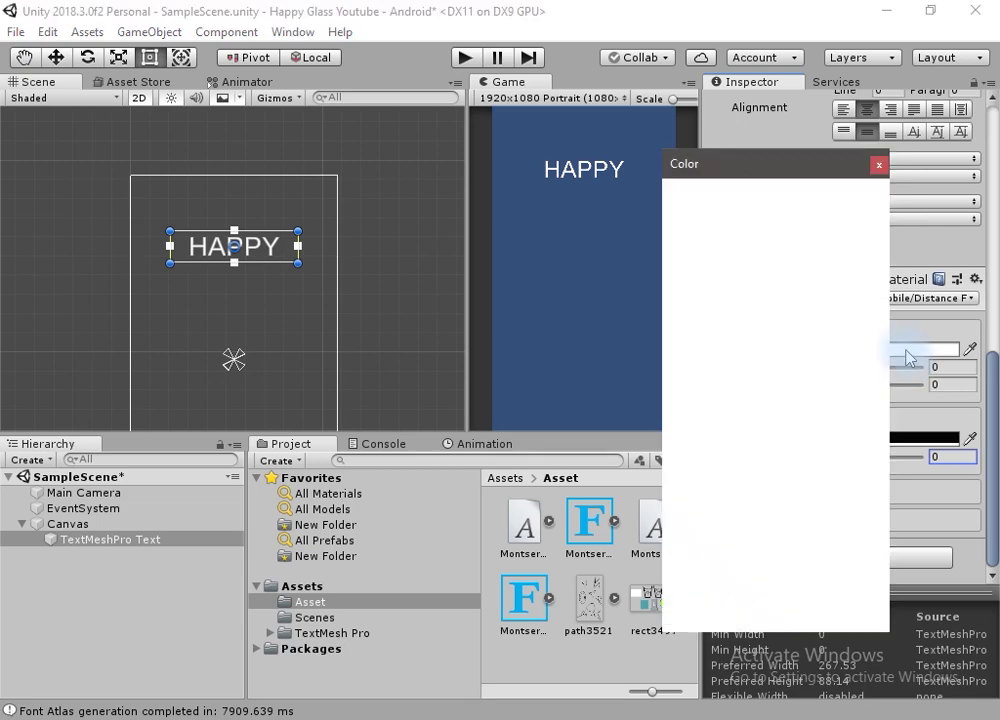
pyautogui.moveTo(779, 330); pyautogui.dragTo(652, 537)
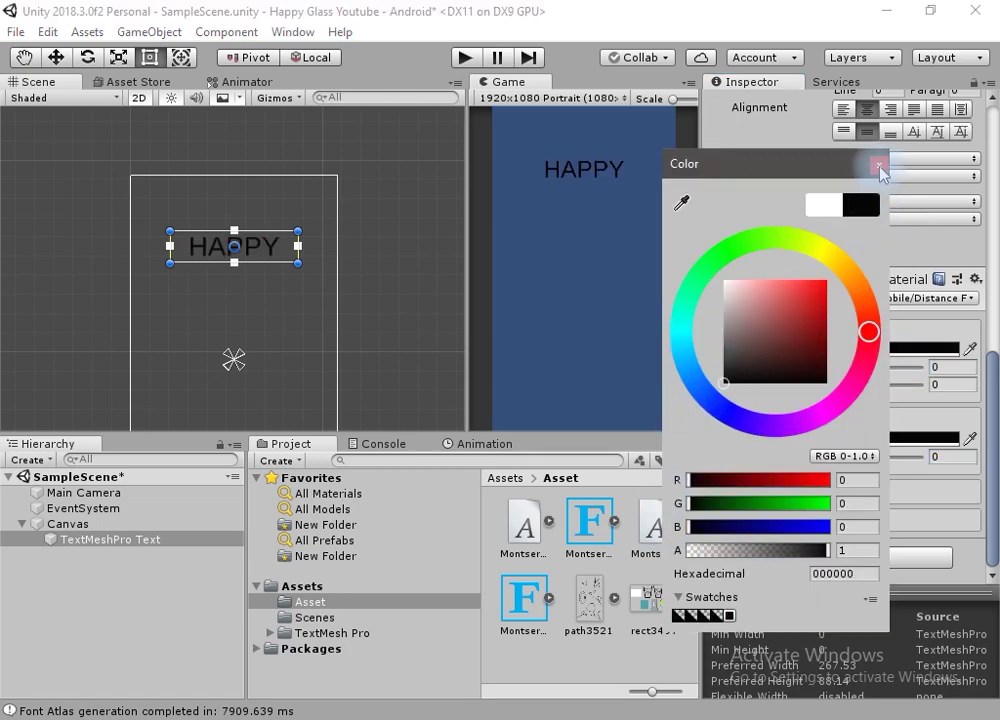
pyautogui.click(879, 166)
# Duplicate the HAPPY text, place the copy directly below it and change its text to GLASS.
pyautogui.hotkey('ctrl', 'd')
pyautogui.press('w')
pyautogui.moveTo(231, 172); pyautogui.dragTo(229, 202)
pyautogui.click(791, 320)
pyautogui.write('G')
# Set the GLASS text's colour to white (FFFFFF) and the outline thickness of its material to 0.11.
pyautogui.click(888, 521)
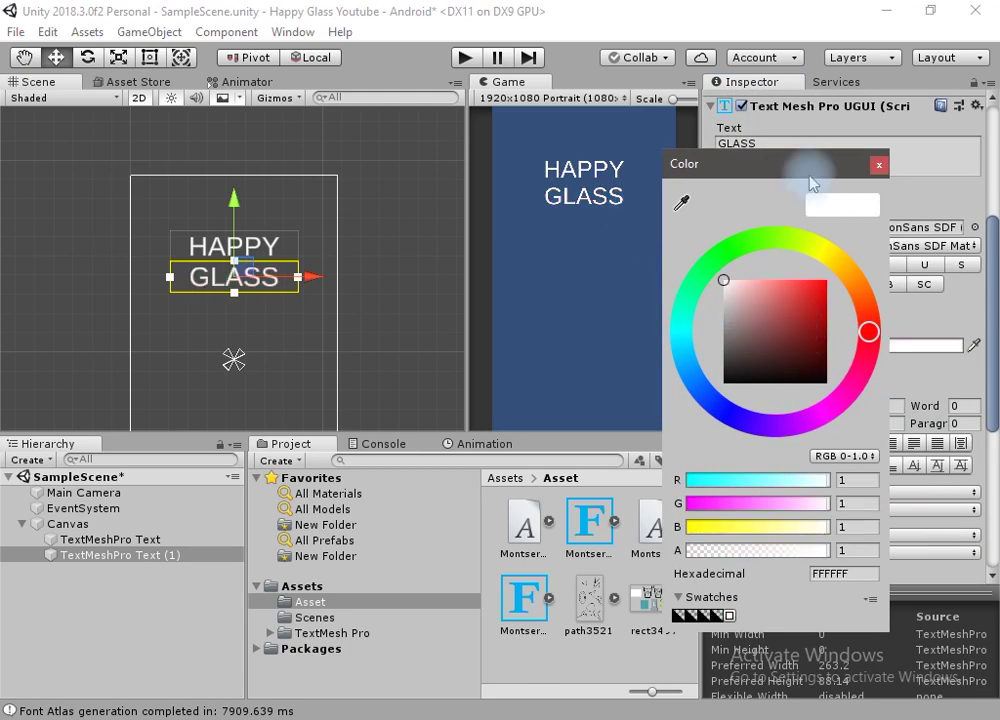
pyautogui.click(877, 166)
pyautogui.scroll(-5, 860, 420)
pyautogui.moveTo(848, 498)
pyautogui.mouseDown()
pyautogui.moveTo(839, 498)
pyautogui.moveTo(849, 496)
pyautogui.mouseUp()
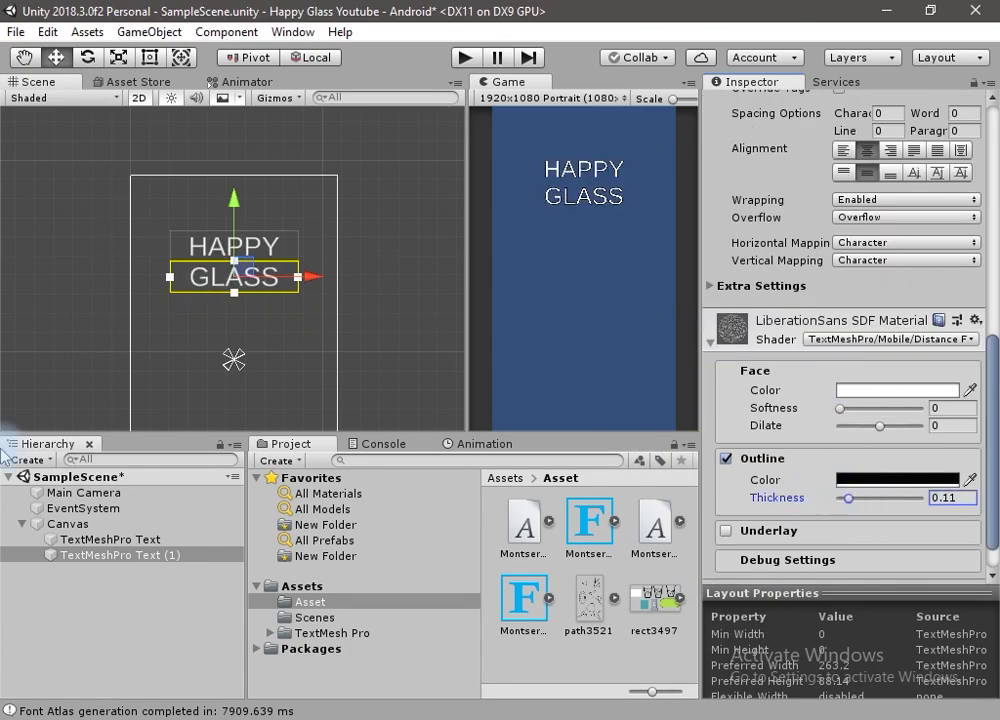
# Set the vertex colour of the HAPPY text to black.
pyautogui.click(80, 539)
pyautogui.scroll(5, 862, 418)
pyautogui.click(880, 462)
pyautogui.click(723, 382)
pyautogui.click(877, 164)
# Add a UI Image to the Canvas and stretch it in both directions to fill the whole canvas.
pyautogui.click(38, 529)
pyautogui.rightClick(45, 523)
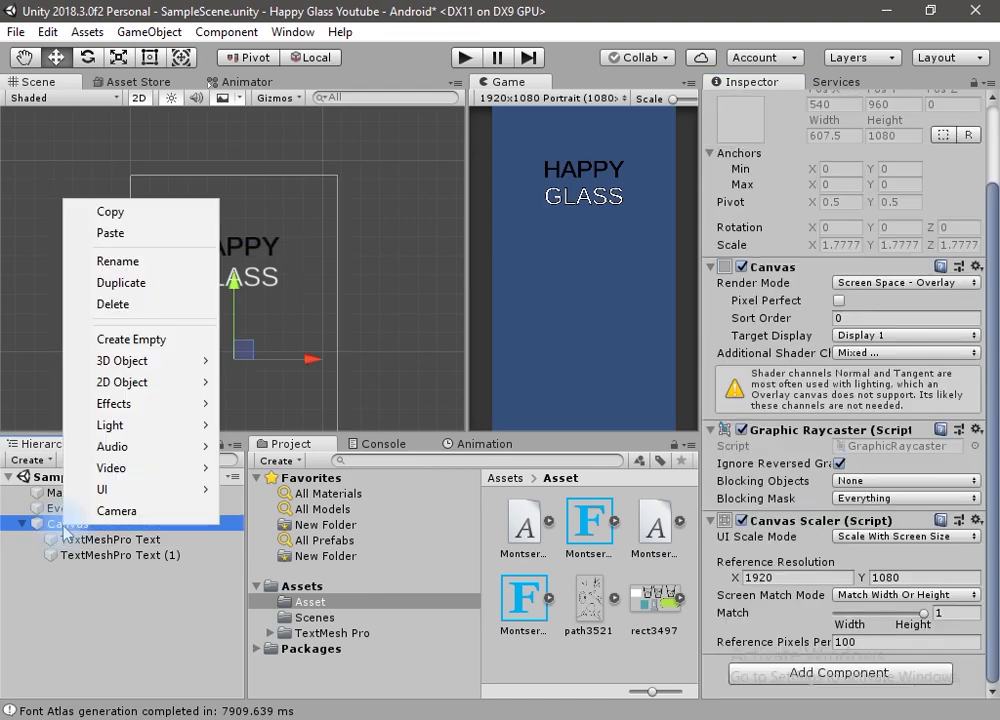
pyautogui.moveTo(140, 490)
pyautogui.click(290, 211)
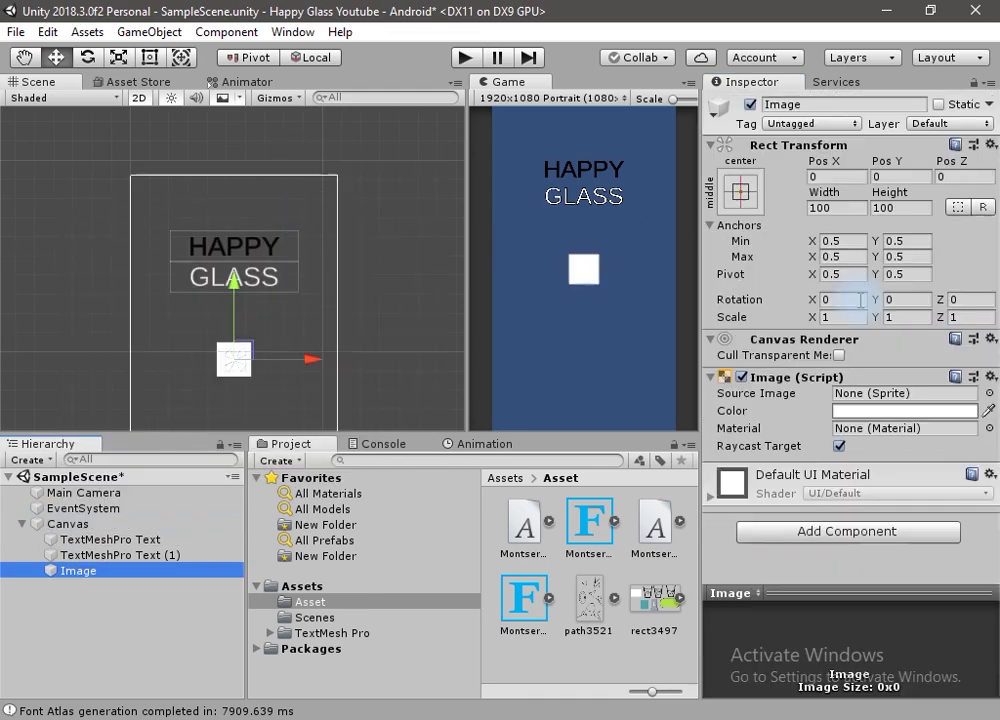
pyautogui.click(740, 185)
pyautogui.keyDown('alt'); pyautogui.click(947, 478); pyautogui.keyUp('alt')
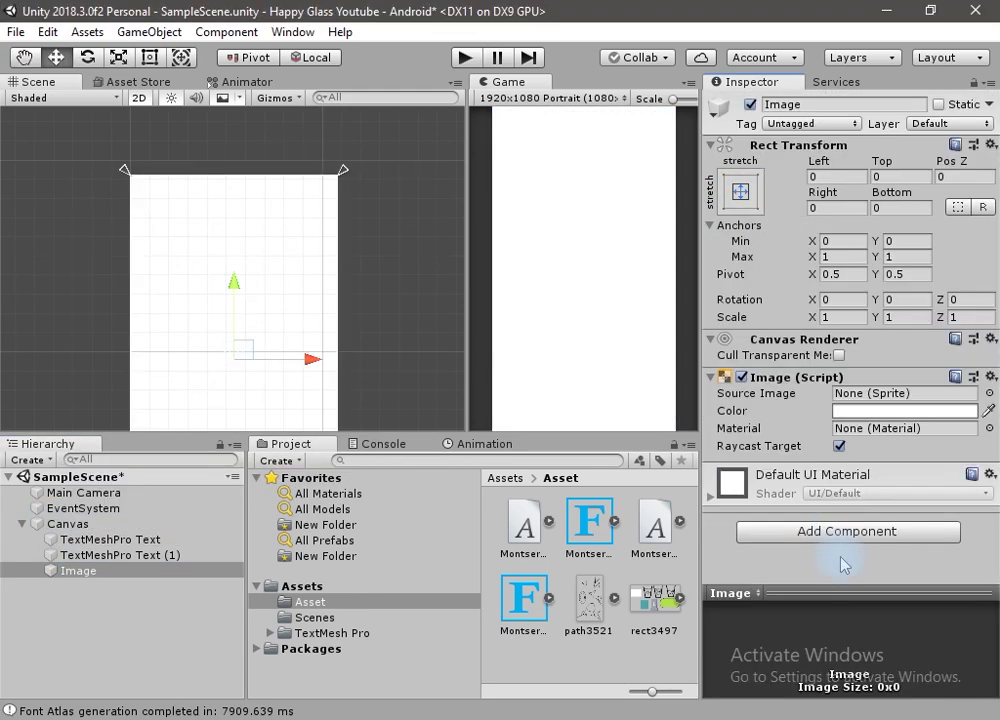
# Assign the rect3497_0 sprite to the full-canvas Image and place it behind both title texts.
pyautogui.click(990, 394)
pyautogui.scroll(-3, 368, 517)
pyautogui.scroll(3, 352, 440)
pyautogui.click(352, 430)
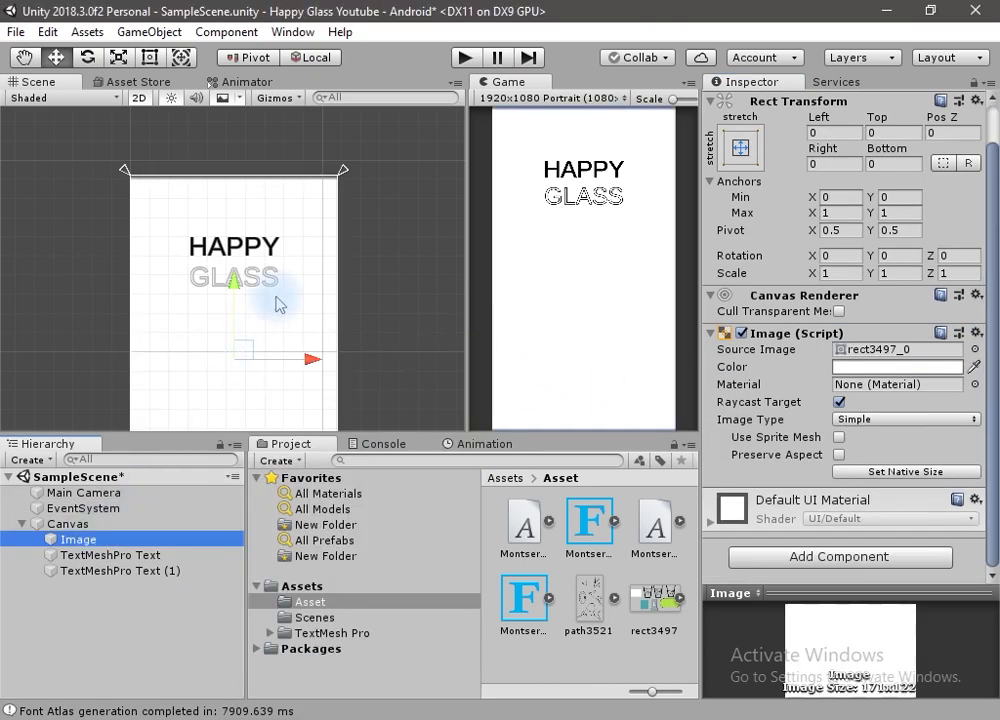
# Set the GLASS text's vertex colour to the teal sampled from the rect3497 sprite sheet.
pyautogui.click(291, 303)
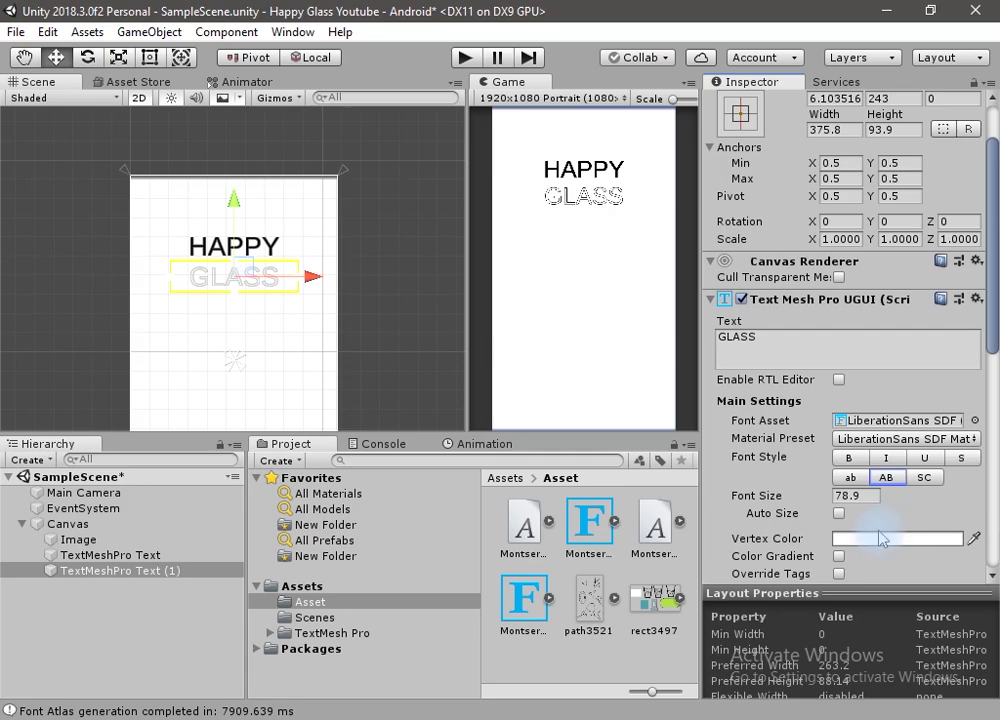
pyautogui.click(973, 538)
pyautogui.click(645, 598)
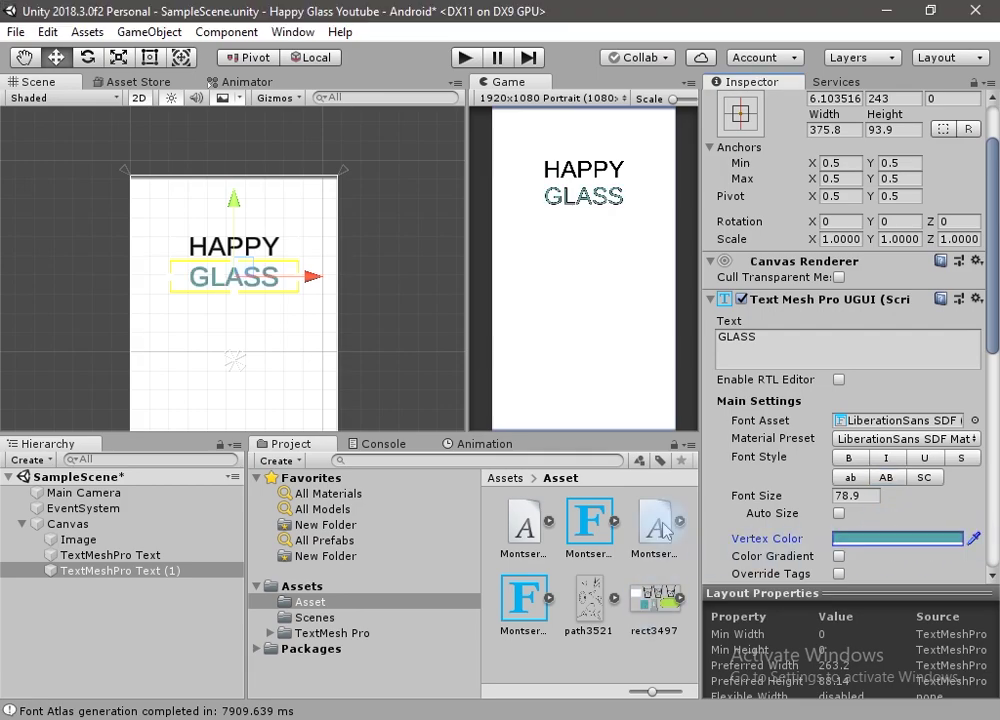
# Create a 2D sprite object in the scene and name it OBSTACLE.
pyautogui.rightClick(85, 615)
pyautogui.moveTo(150, 581)
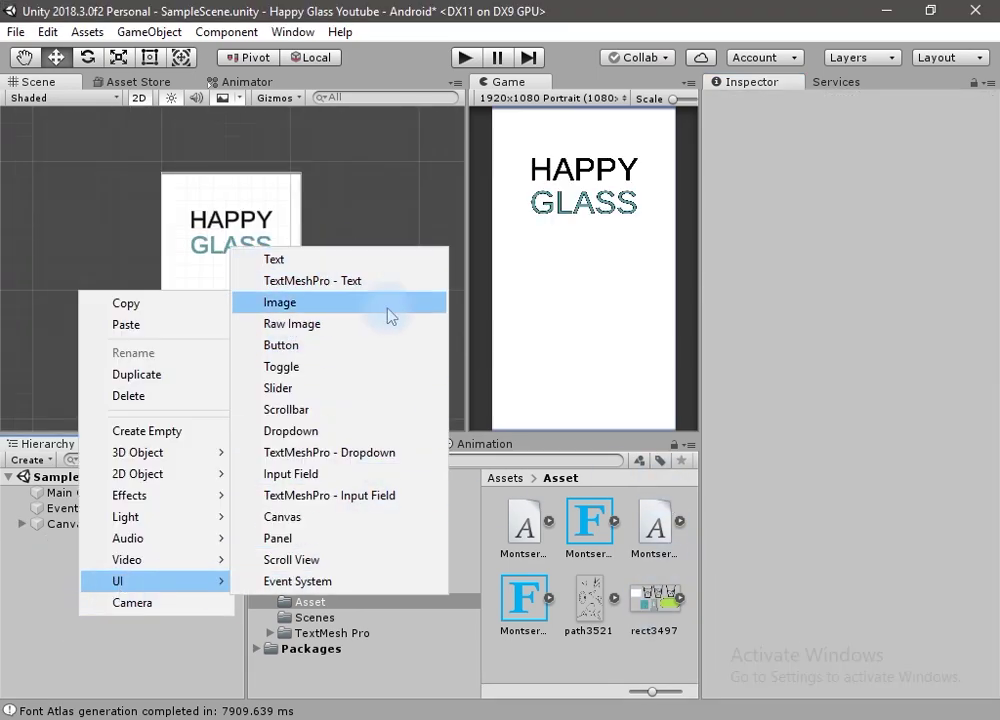
pyautogui.moveTo(138, 473)
pyautogui.click(280, 473)
pyautogui.click(75, 540)
pyautogui.write('OBSTACLE')
pyautogui.press('Return')
# Assign the rect3497_0 sprite to OBSTACLE and set its colour to teal.
pyautogui.click(990, 234)
pyautogui.doubleClick(339, 420)
pyautogui.click(893, 253)
pyautogui.click(684, 338)
pyautogui.moveTo(782, 307); pyautogui.dragTo(797, 298)
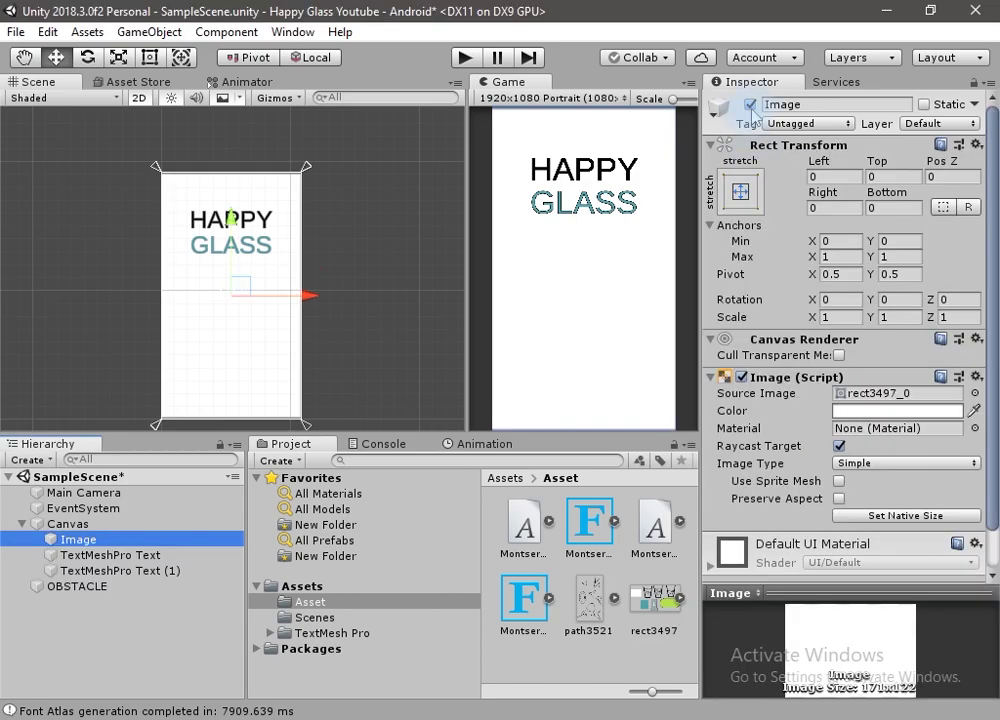
# Deactivate the Canvas background Image and reset OBSTACLE's transform to the origin.
pyautogui.click(750, 104)
pyautogui.click(22, 523)
pyautogui.doubleClick(76, 542)
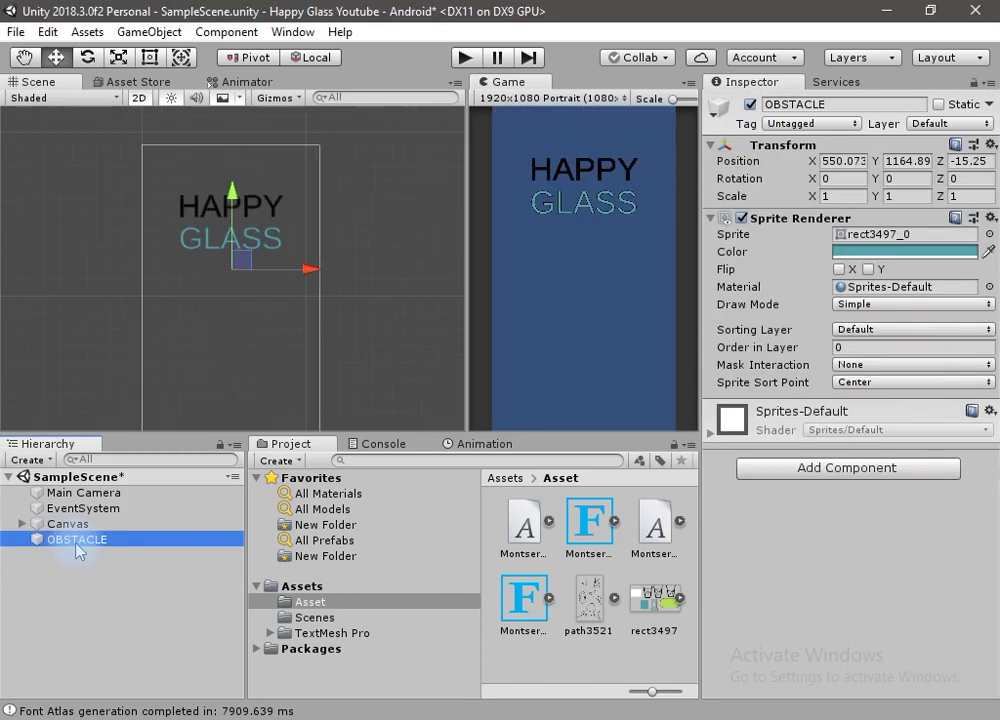
pyautogui.click(990, 145)
pyautogui.click(940, 163)
# Scale OBSTACLE into a thin horizontal bar spanning the screen width, a little below its centre.
pyautogui.press('r')
pyautogui.doubleClick(62, 541)
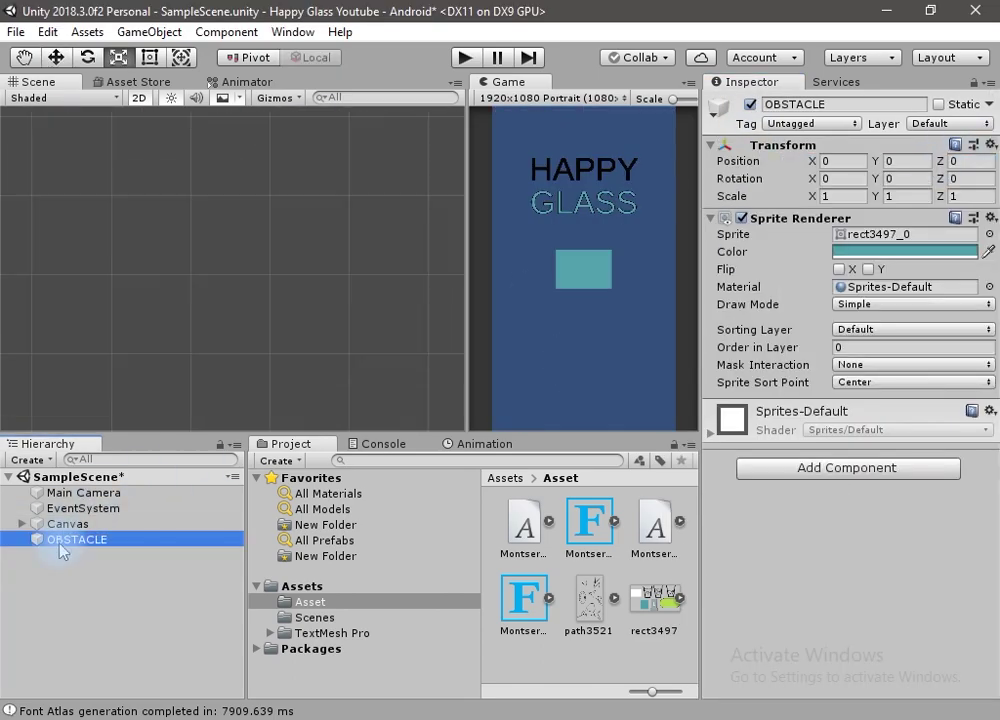
pyautogui.moveTo(232, 194); pyautogui.dragTo(236, 257)
# Create another 2D sprite object and assign the rect3497_0 sprite to it.
pyautogui.click(31, 460)
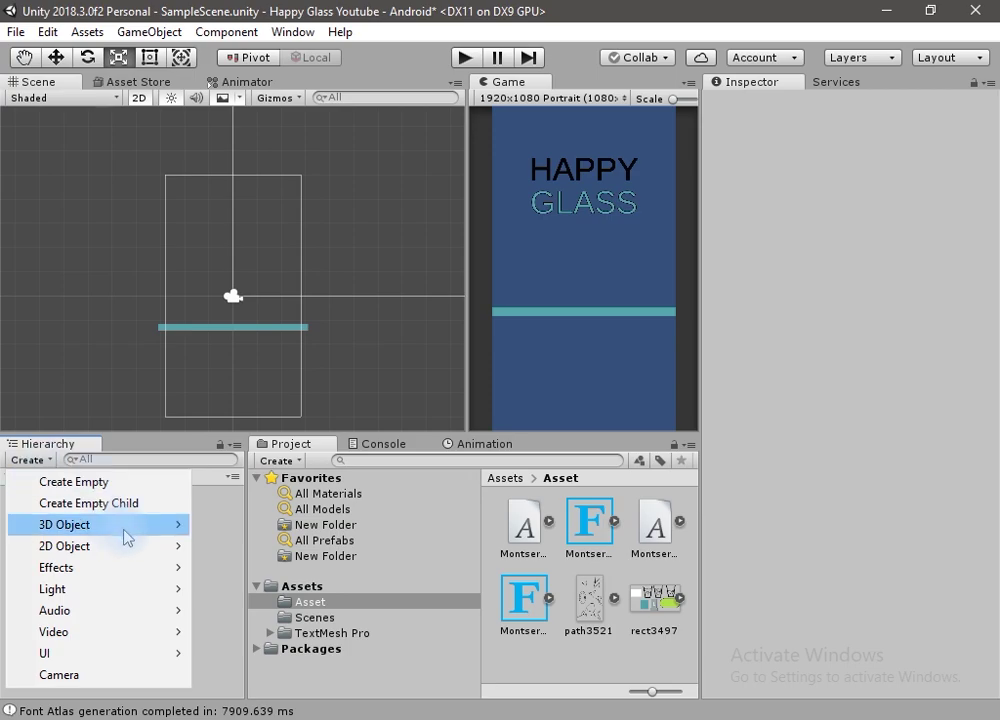
pyautogui.click(228, 546)
pyautogui.click(988, 234)
pyautogui.doubleClick(340, 413)
# Make the new sprite a light grey background with scale X 5, Y 10 and order in layer -7.
pyautogui.click(842, 196)
pyautogui.write('5')
pyautogui.press('Tab')
pyautogui.write('10')
pyautogui.moveTo(824, 354); pyautogui.dragTo(806, 354)
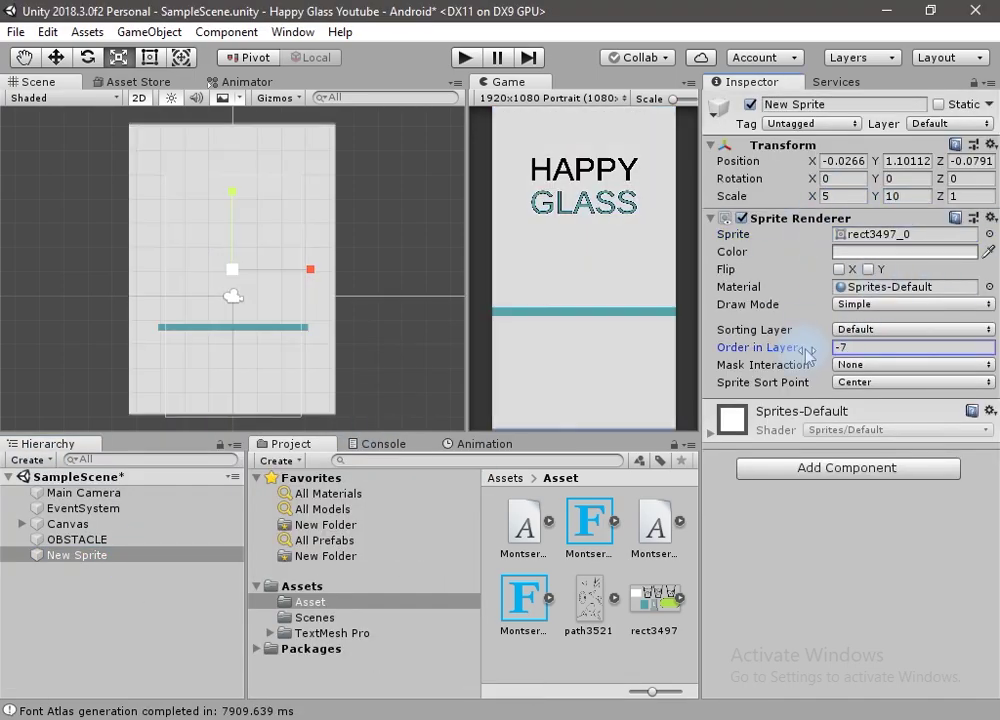
# Create an empty object named Glass and reset its transform to the origin.
pyautogui.rightClick(90, 589)
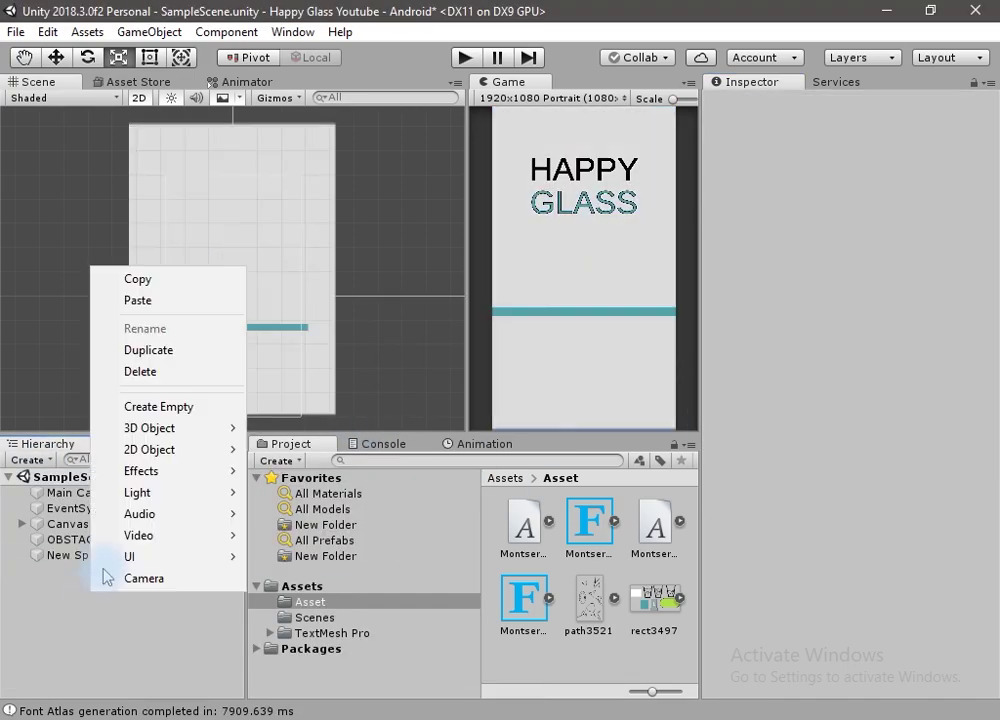
pyautogui.click(170, 406)
pyautogui.click(113, 571)
pyautogui.write('g')
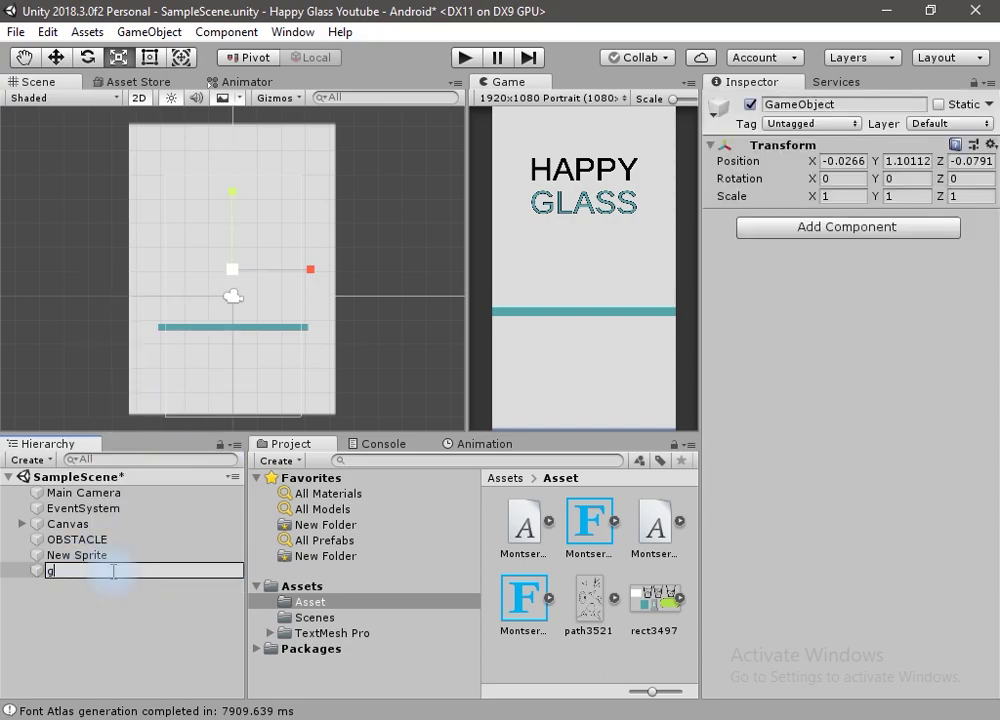
pyautogui.press('Return')
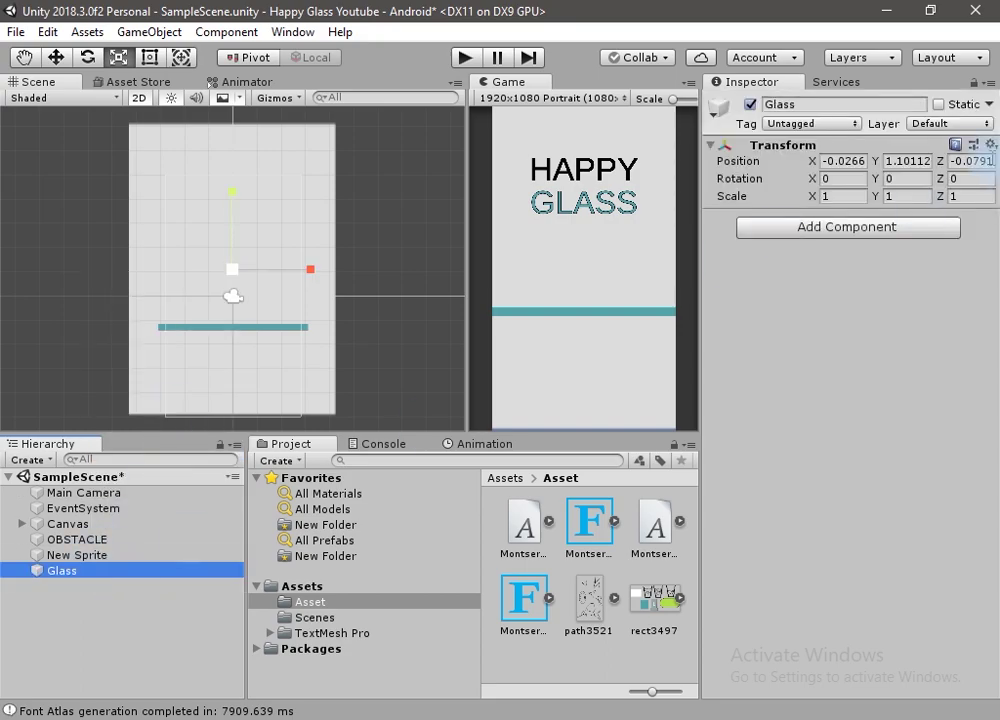
pyautogui.click(990, 144)
pyautogui.click(915, 163)
# Add a Sprite Renderer with the sad-face sprite rect3497_3 to Glass and stand it on the bar at Y -0.2.
pyautogui.click(847, 229)
pyautogui.write('spr')
pyautogui.press('Down')
pyautogui.press('Down')
pyautogui.press('Down')
pyautogui.press('Down')
pyautogui.press('Down')
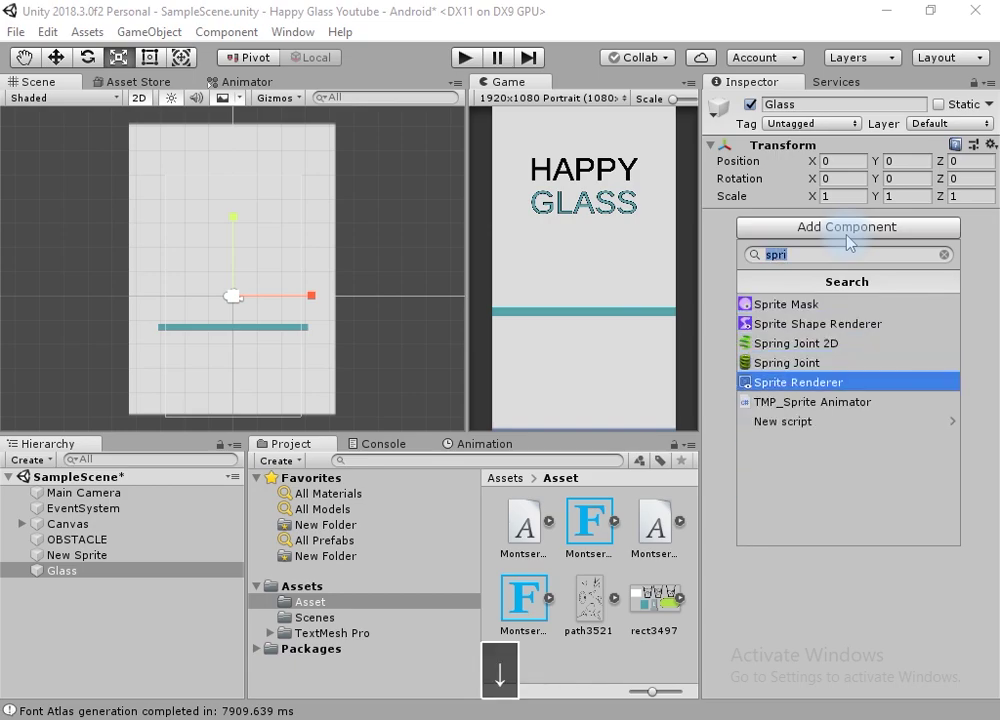
pyautogui.press('Return')
pyautogui.click(989, 234)
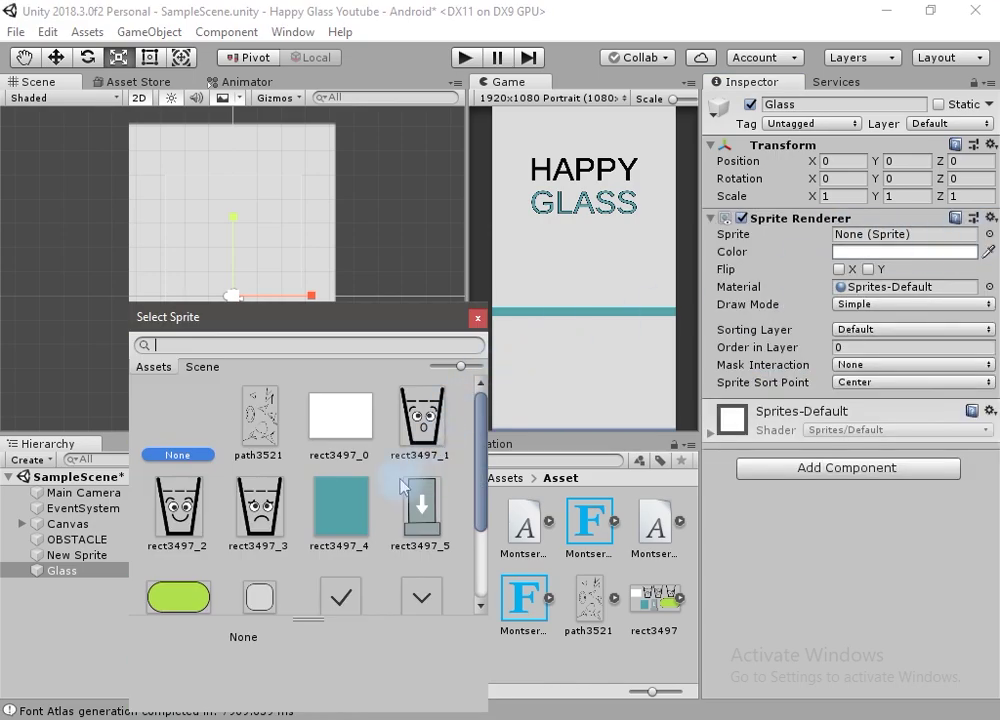
pyautogui.doubleClick(193, 533)
# Add a UI Button to the Canvas and place it below the bar at Pos Y -346.
pyautogui.click(22, 523)
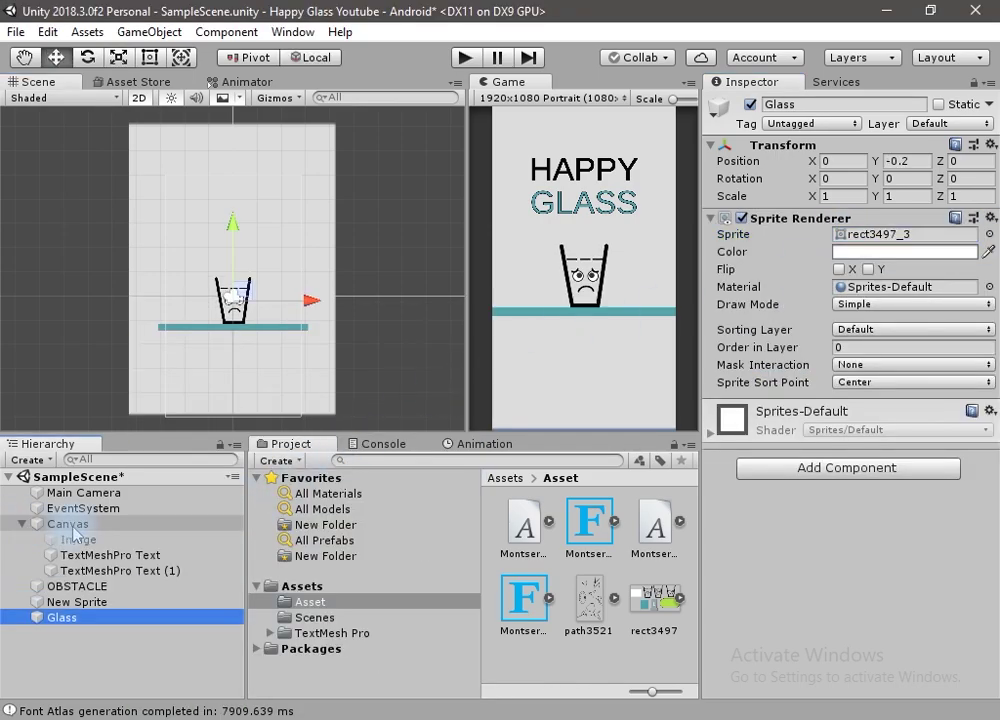
pyautogui.rightClick(68, 523)
pyautogui.moveTo(209, 495)
pyautogui.click(301, 254)
pyautogui.scroll(-10, 279, 308)
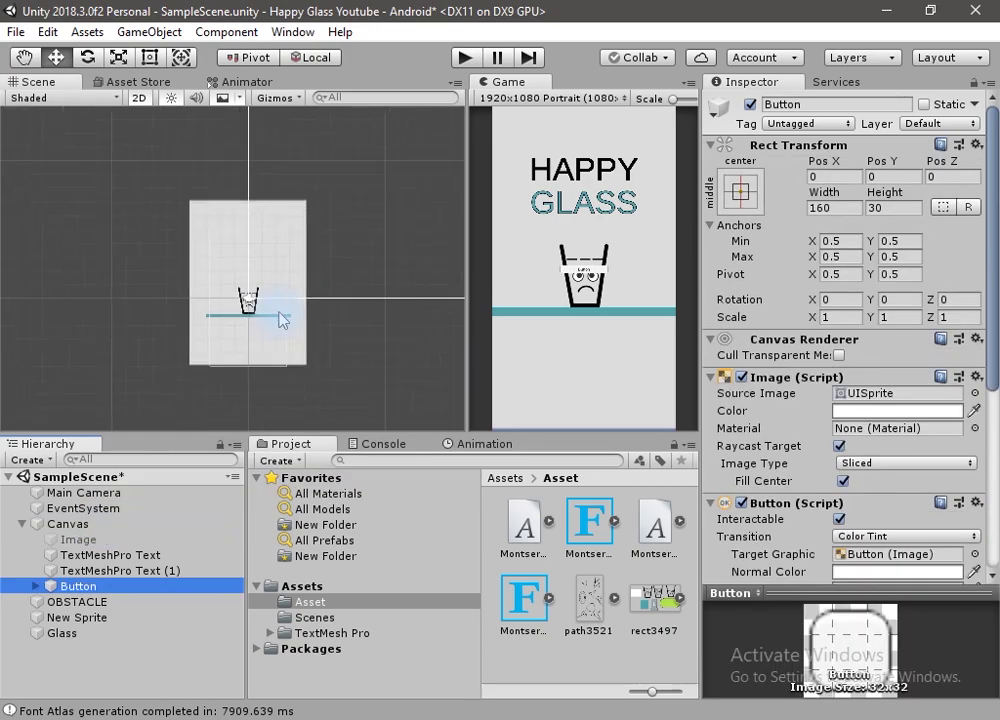
pyautogui.moveTo(279, 319); pyautogui.dragTo(166, 340, button='middle')
pyautogui.doubleClick(80, 586)
pyautogui.moveTo(273, 298); pyautogui.dragTo(288, 209, button='middle')
pyautogui.press('w')
pyautogui.moveTo(246, 160); pyautogui.dragTo(261, 292)
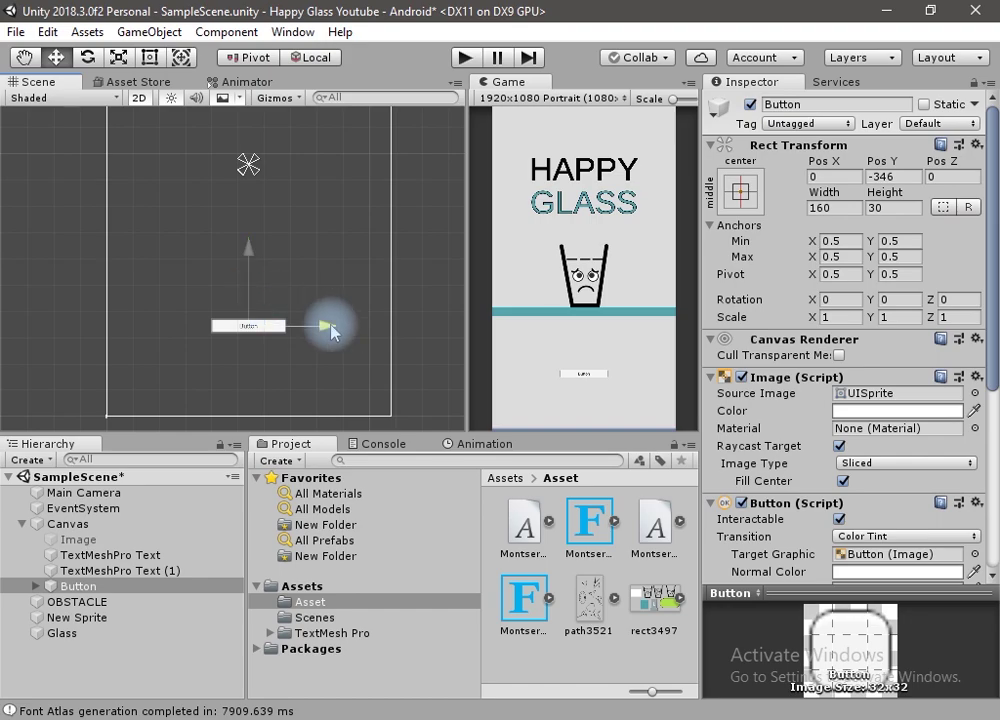
# Assign the green rounded sprite to the Button's image and set it to its native size.
pyautogui.click(975, 393)
pyautogui.doubleClick(179, 460)
pyautogui.scroll(-2, 886, 500)
pyautogui.click(890, 398)
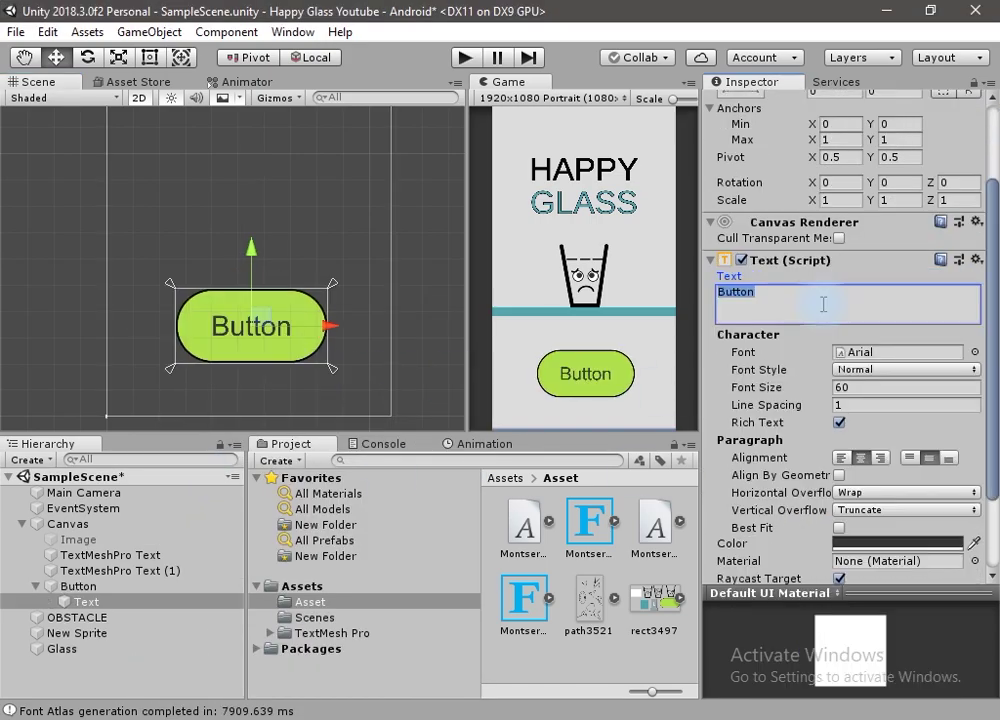
# Change the Button's label to START with spaced letters in the Montserrat-Light font at size 60.
pyautogui.write('S')
pyautogui.click(975, 352)
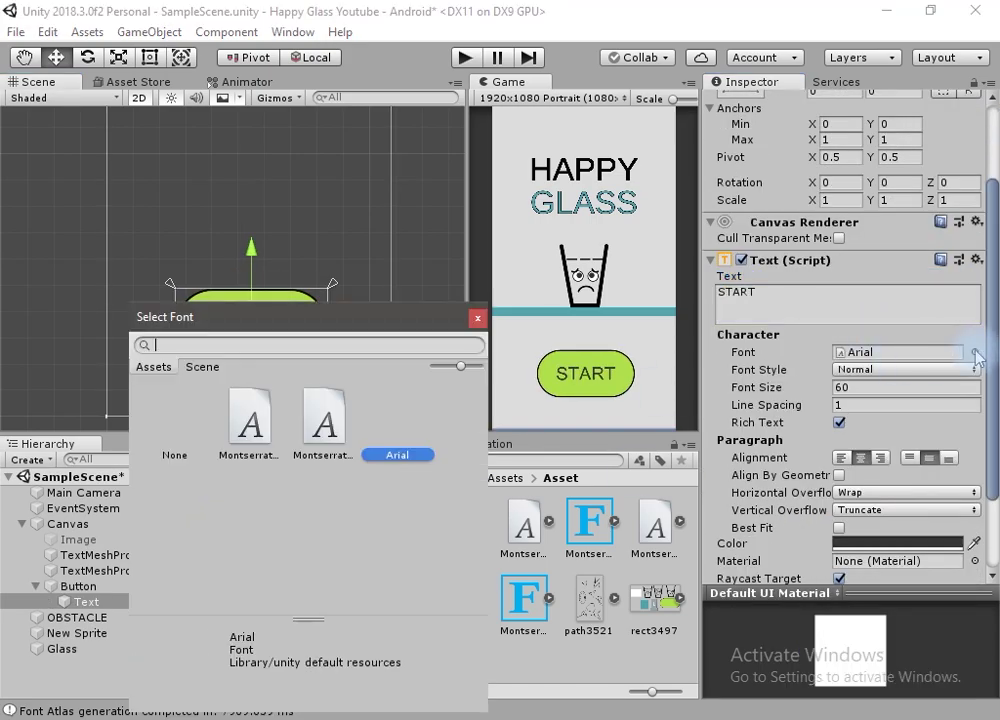
pyautogui.click(323, 425)
pyautogui.click(250, 425)
pyautogui.scroll(2, 880, 420)
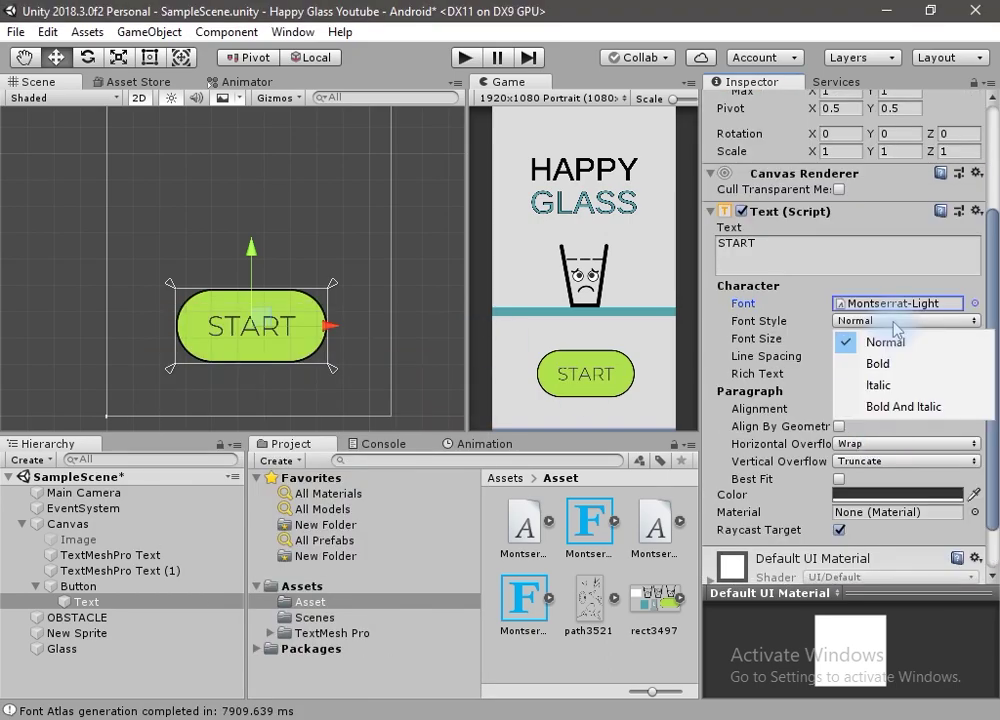
# Create another 2D sprite object in the scene and look through the sprites available for it.
pyautogui.click(22, 524)
pyautogui.rightClick(98, 652)
pyautogui.click(285, 505)
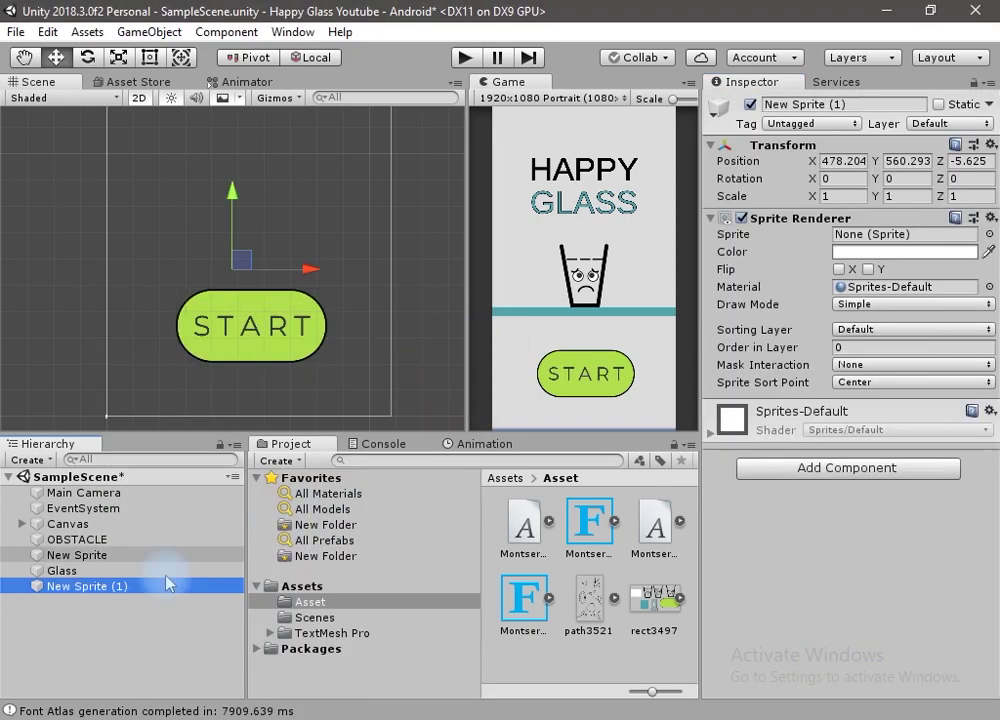
pyautogui.click(989, 234)
pyautogui.scroll(-3, 357, 553)
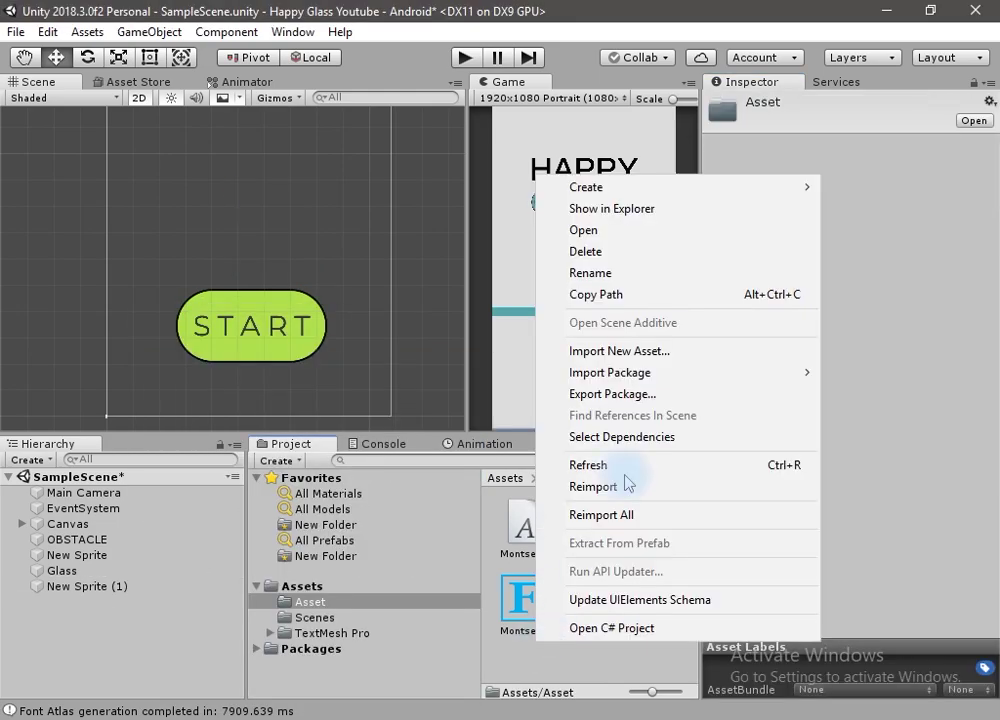
# Create a circle sprite named Water in the Asset folder.
pyautogui.moveTo(636, 196)
pyautogui.moveTo(400, 394)
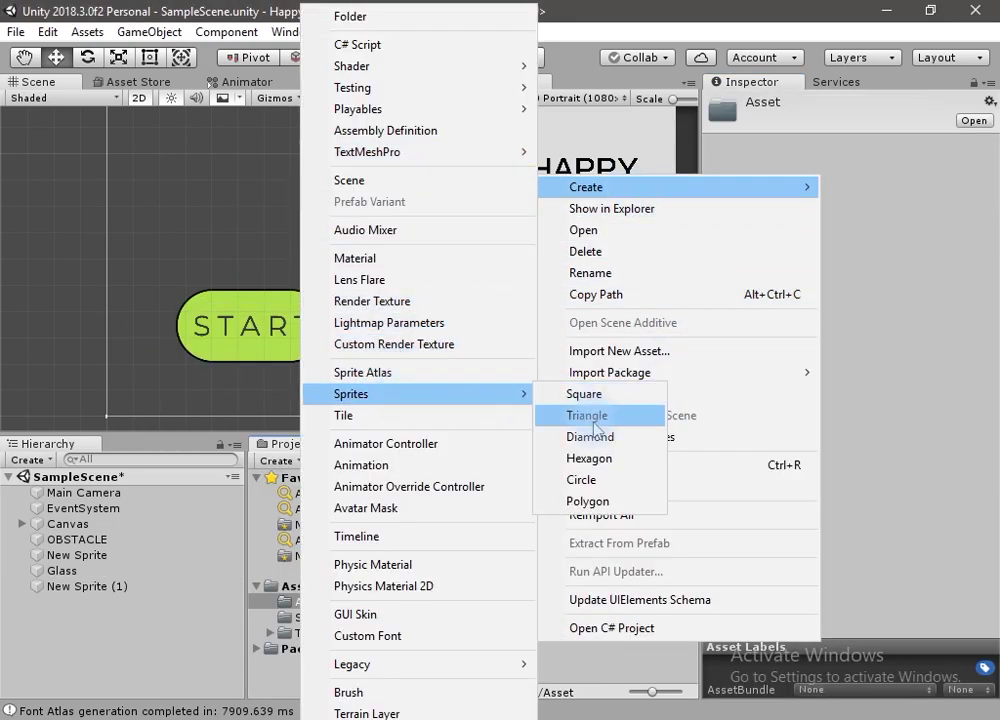
pyautogui.click(578, 480)
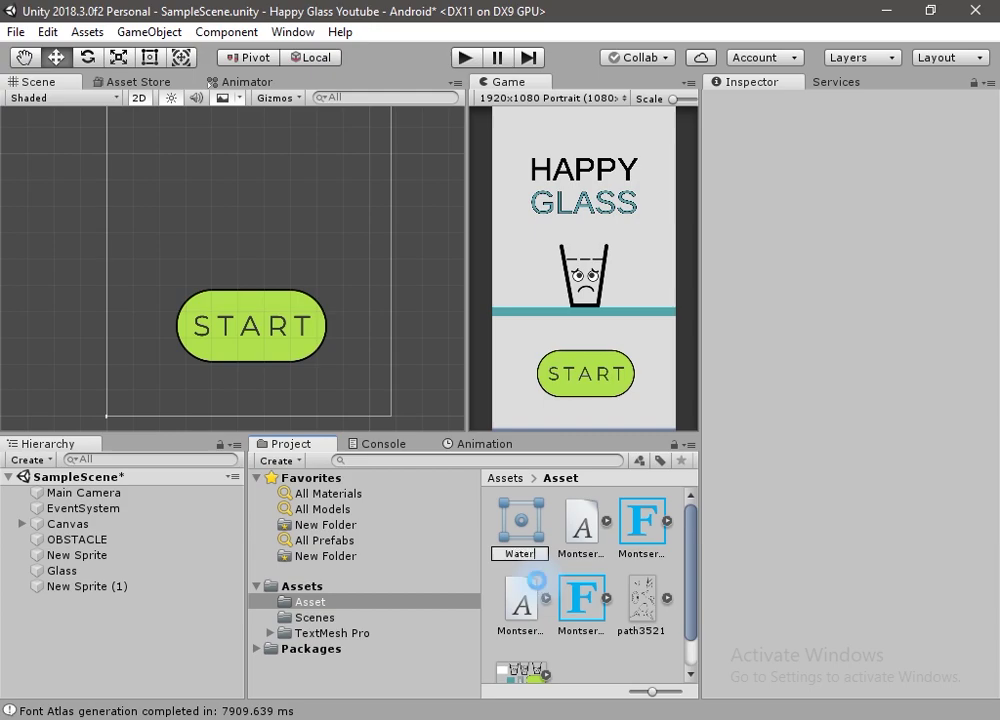
pyautogui.press('Return')
pyautogui.scroll(-1, 540, 620)
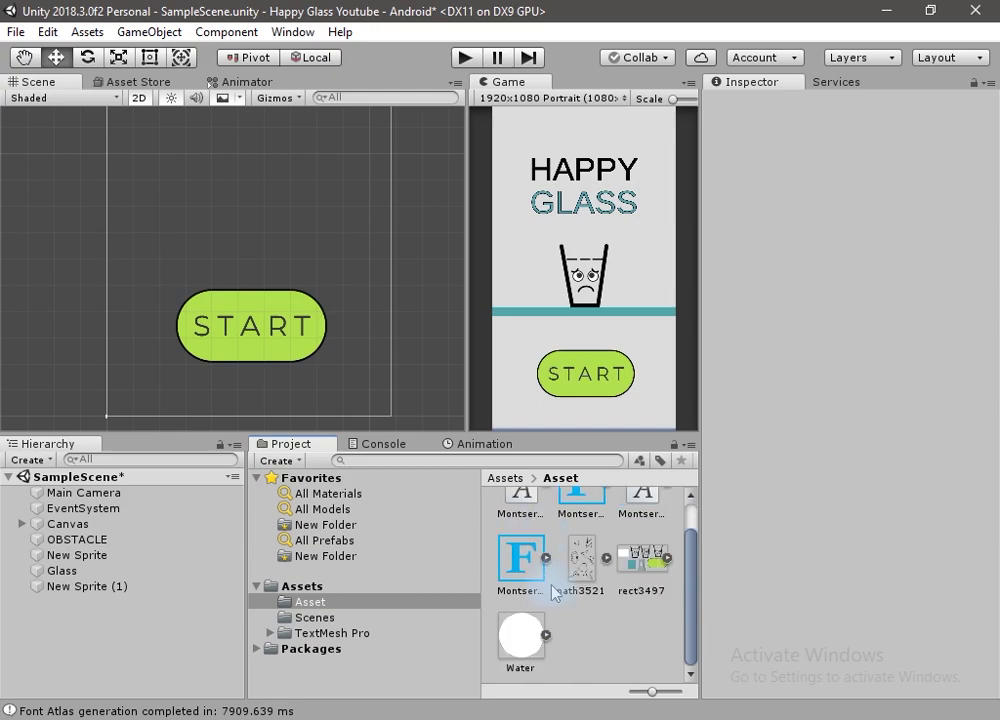
# Assign the Water sprite to New Sprite (1) and reset its position to 0, 0, 0.
pyautogui.click(110, 590)
pyautogui.moveTo(520, 635); pyautogui.dragTo(930, 246)
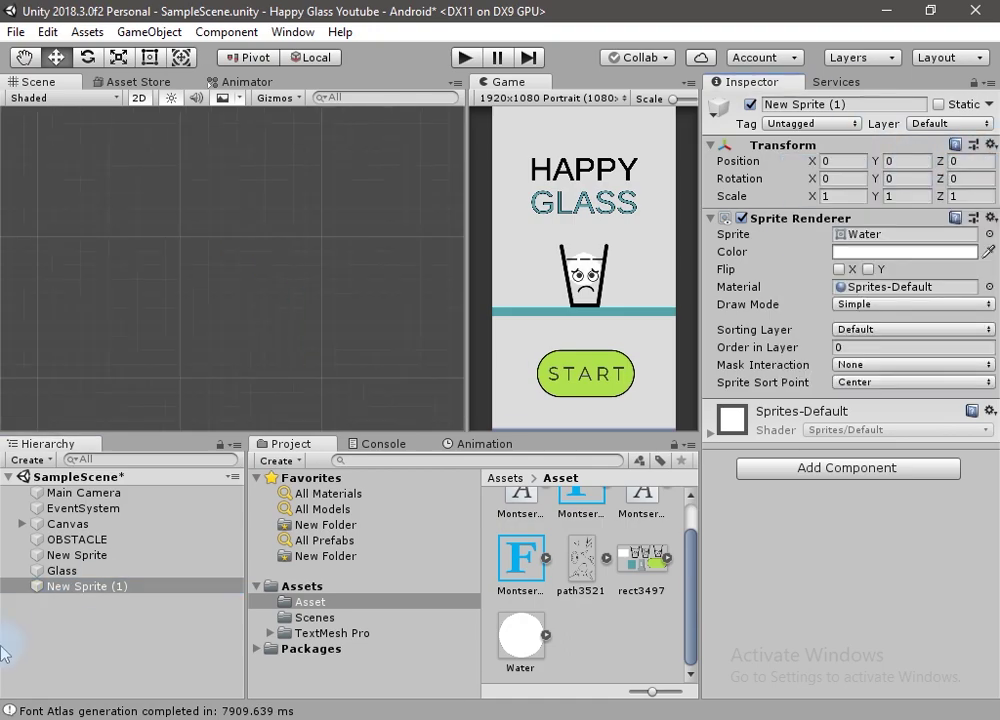
# Shrink New Sprite (1) to a scale of about 0.287 and place it beside the glass at X -1.23, Y 0.38.
pyautogui.doubleClick(88, 586)
pyautogui.scroll(-10, 306, 341)
pyautogui.scroll(4, 296, 325)
pyautogui.moveTo(296, 282); pyautogui.dragTo(295, 209)
pyautogui.moveTo(340, 252); pyautogui.dragTo(129, 252)
pyautogui.moveTo(129, 255); pyautogui.dragTo(268, 275, button='middle')
pyautogui.scroll(1, 268, 278)
pyautogui.moveTo(268, 271); pyautogui.dragTo(130, 275)
pyautogui.press('r')
pyautogui.press('w')
pyautogui.moveTo(196, 271); pyautogui.dragTo(380, 340)
pyautogui.press('r')
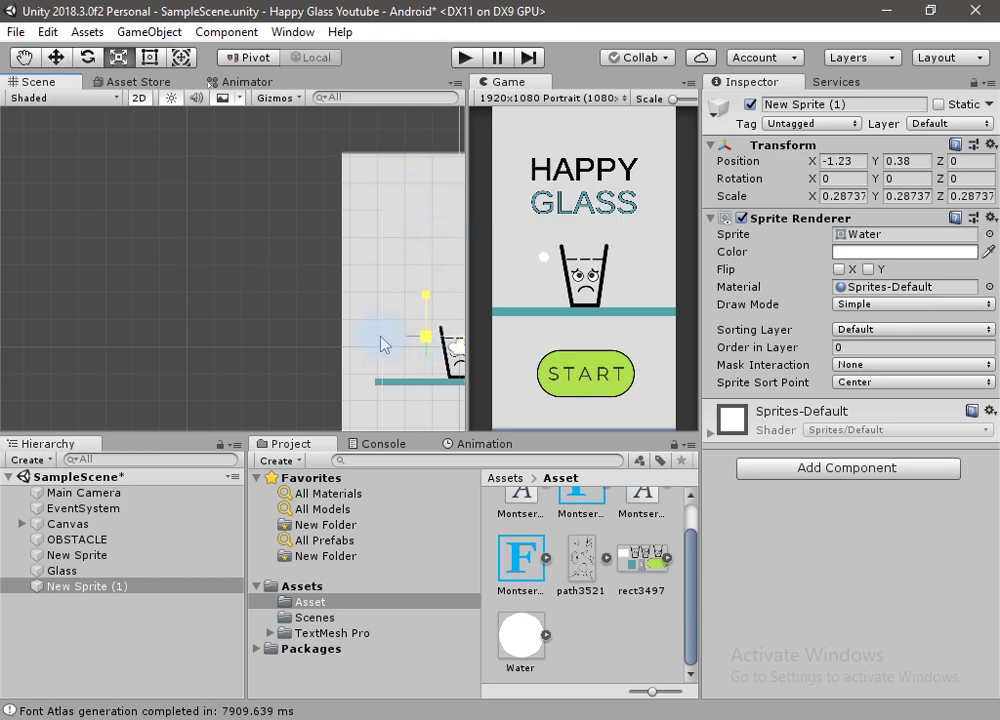
# Add a Circle Collider 2D to New Sprite (1) and set its radius to 0.3.
pyautogui.click(826, 469)
pyautogui.write('circ')
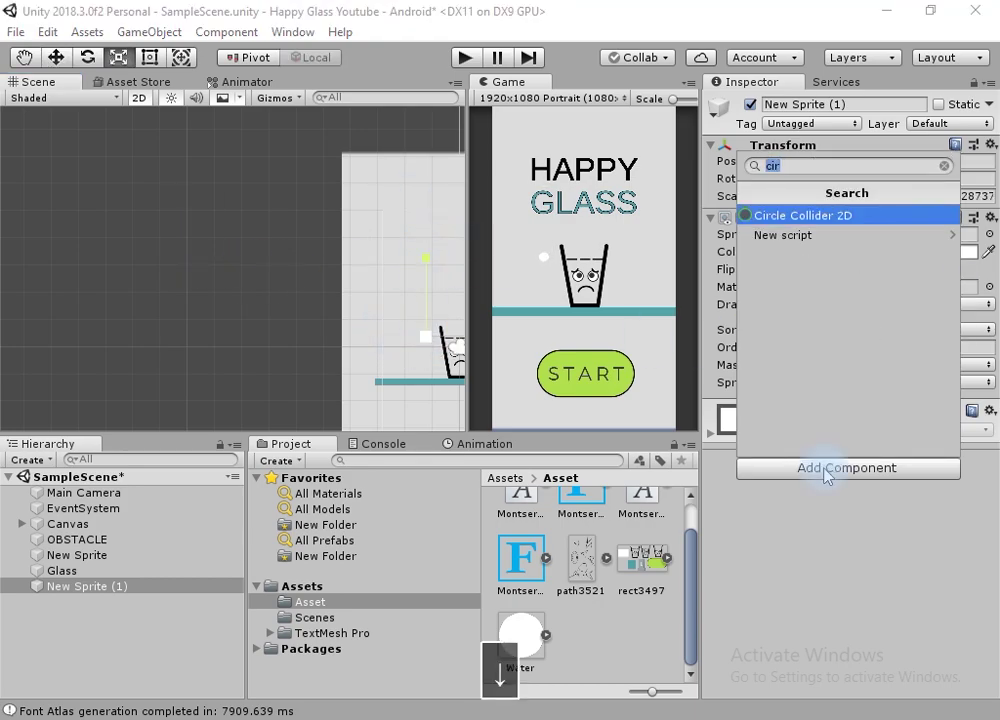
pyautogui.press('Return')
pyautogui.scroll(5, 395, 325)
pyautogui.click(873, 536)
pyautogui.write('0.3')
# Rename New Sprite (1) to Water.
pyautogui.click(118, 587)
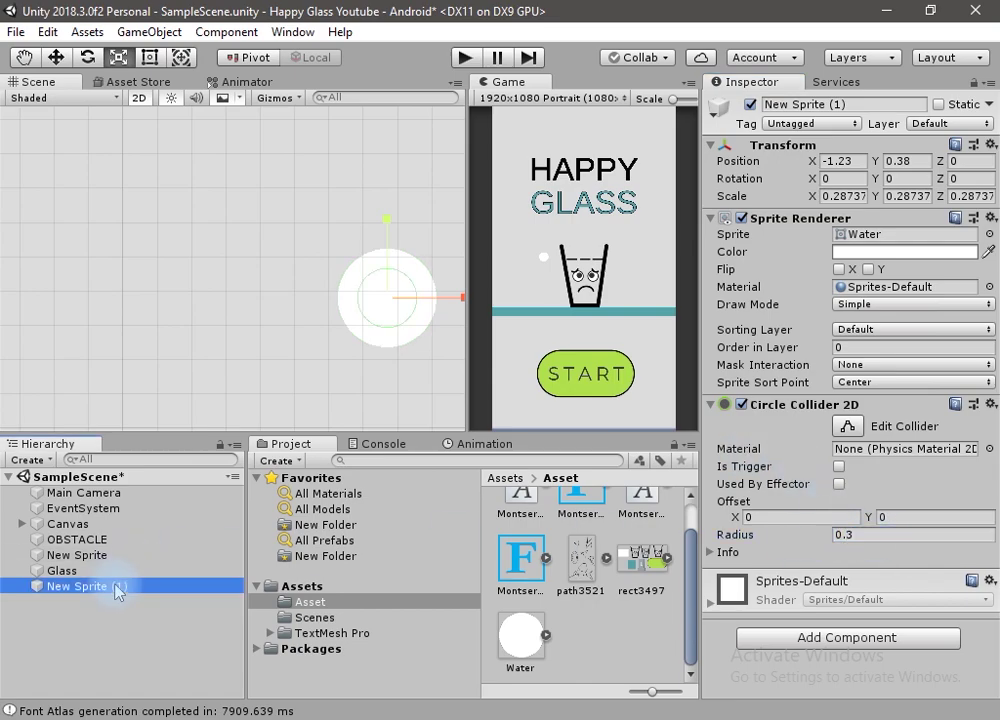
pyautogui.press('F2')
pyautogui.write('Water')
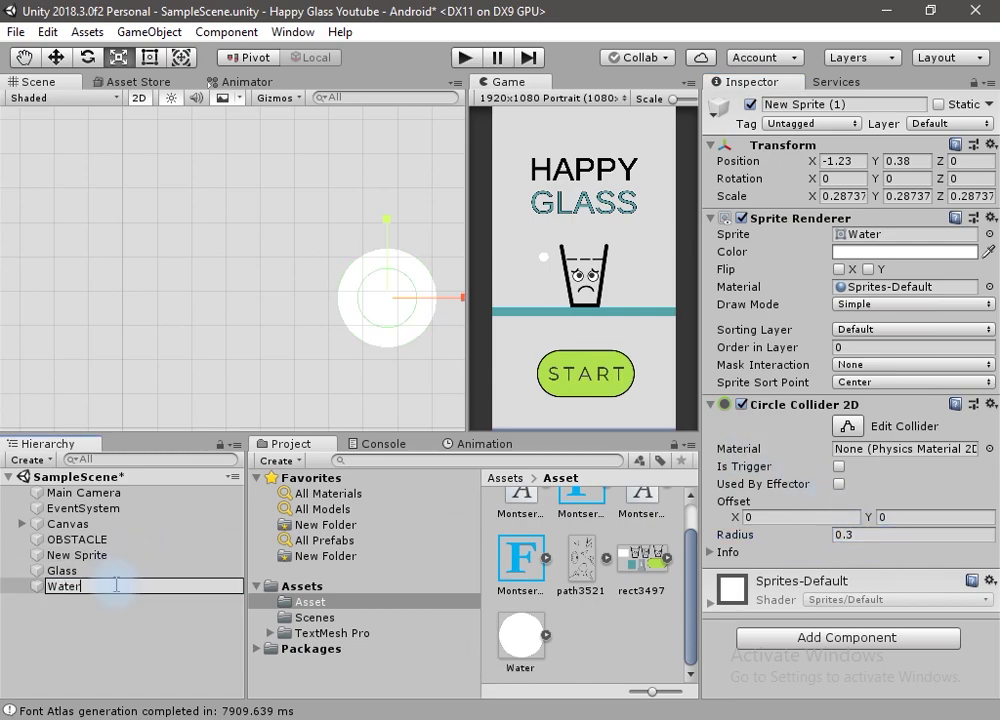
pyautogui.press('Return')
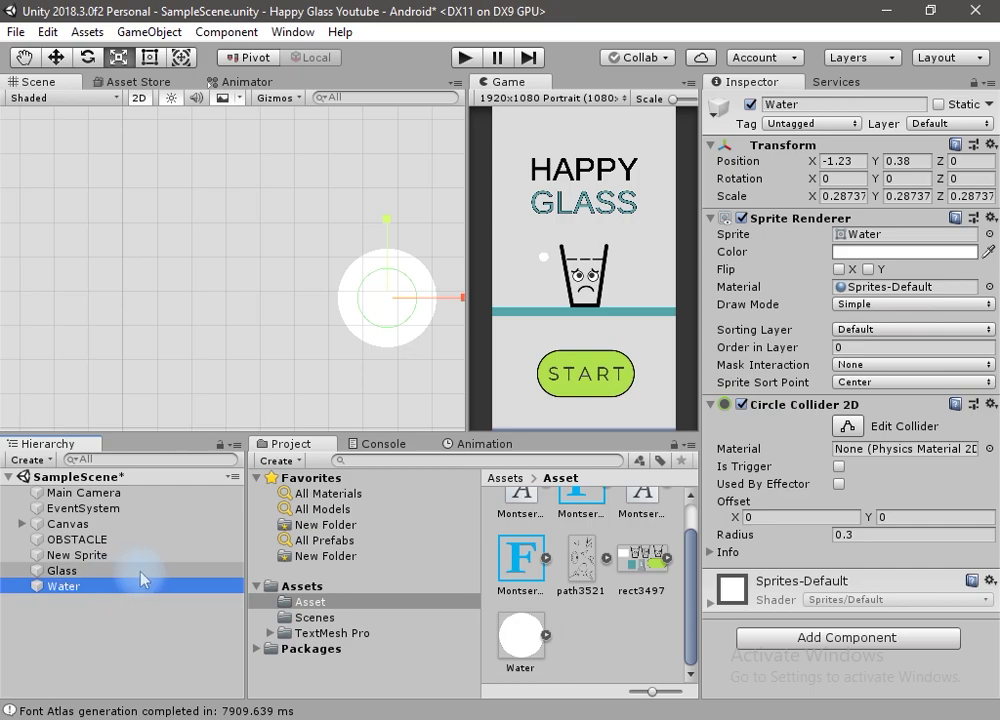
# Add a Rigidbody 2D component to the Water object.
pyautogui.click(868, 640)
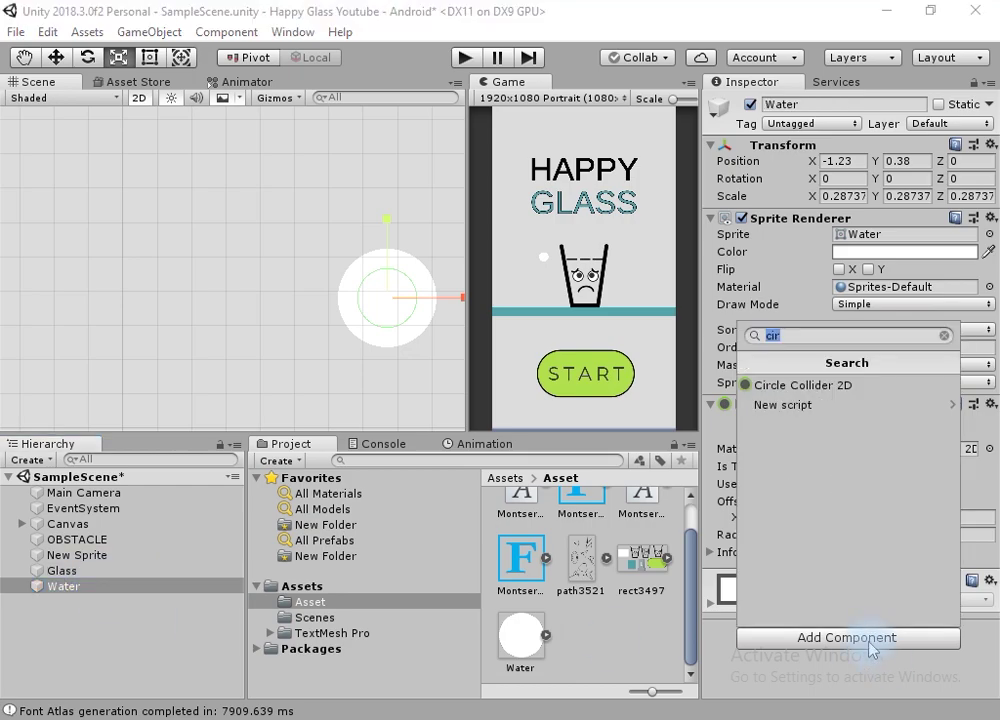
pyautogui.write('ri')
pyautogui.press('Return')
pyautogui.scroll(-5, 848, 645)
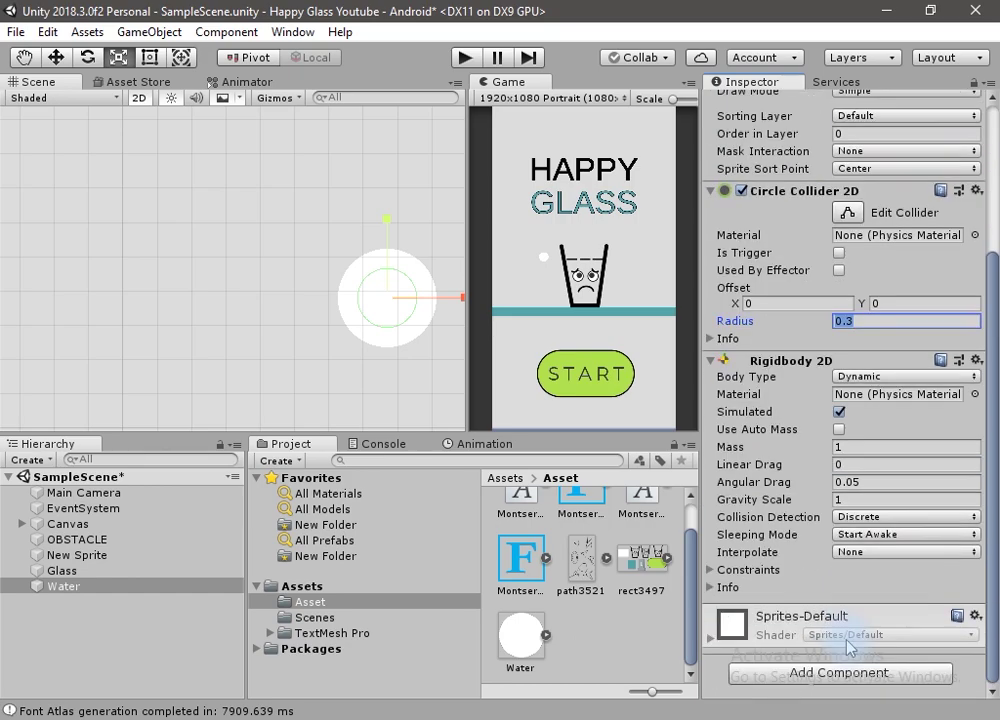
pyautogui.scroll(3, 872, 416)
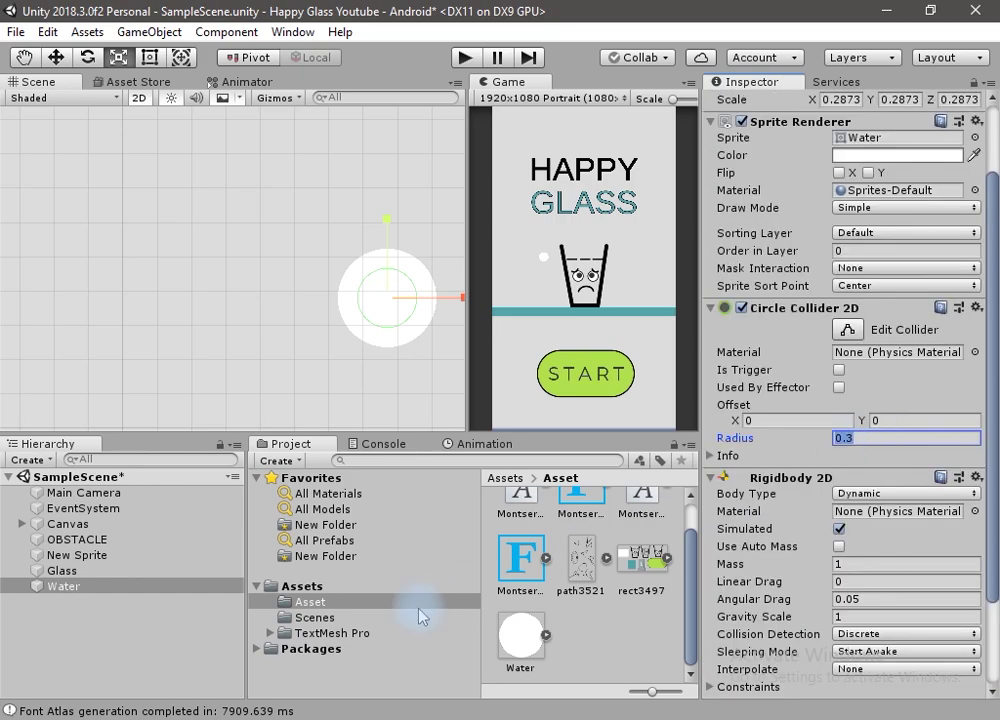
# Create a Physics Material 2D named Water in the Asset folder.
pyautogui.rightClick(590, 640)
pyautogui.moveTo(714, 187)
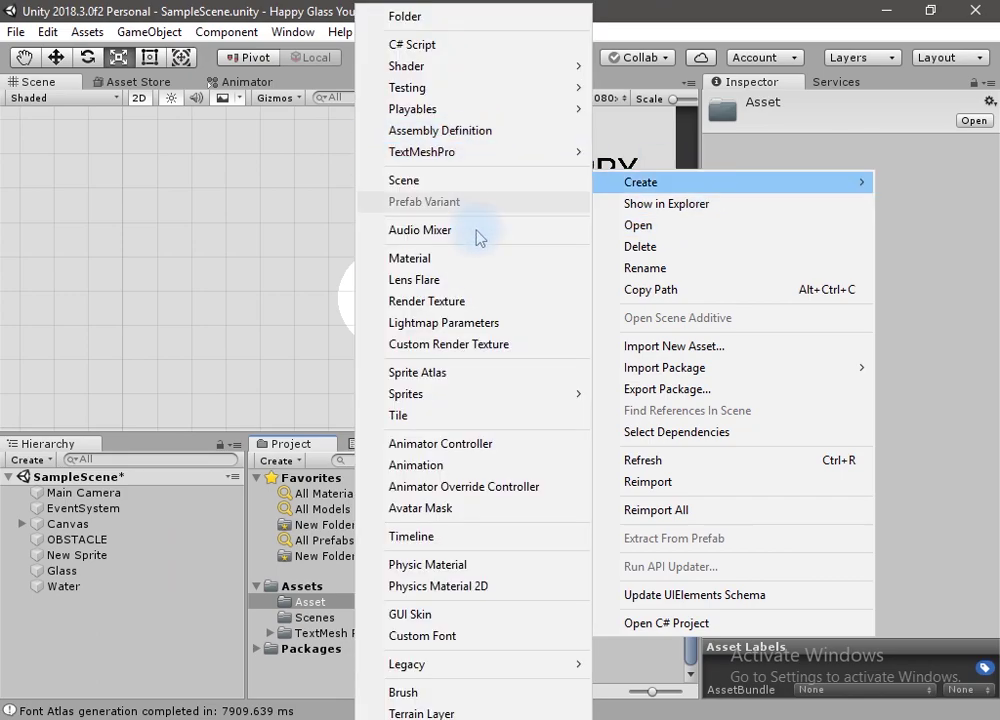
pyautogui.click(464, 590)
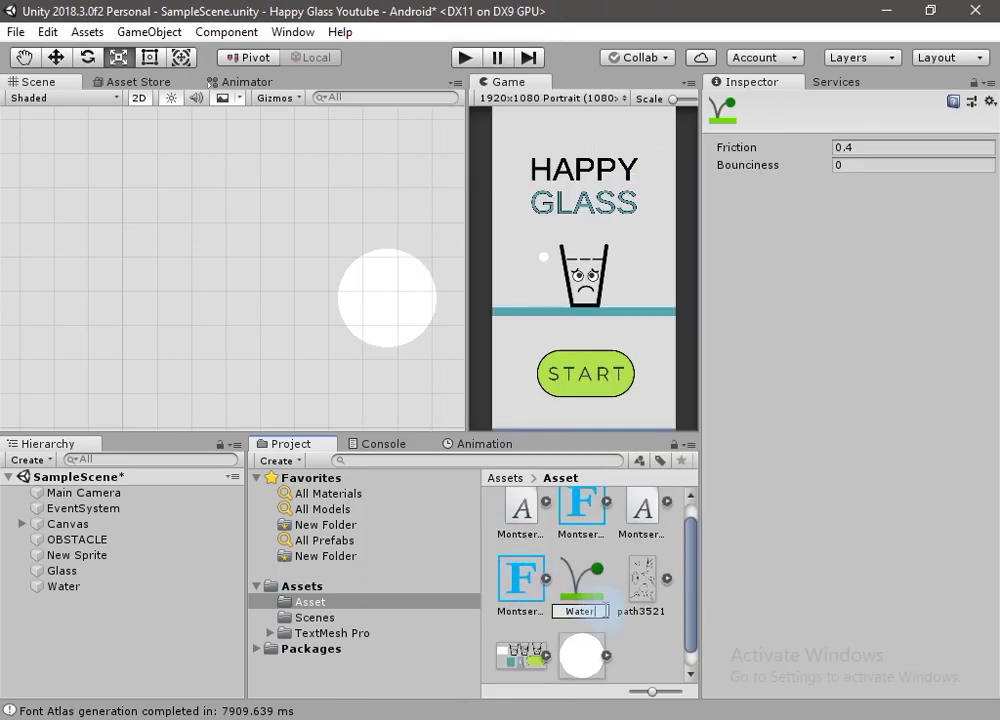
pyautogui.press('Return')
# Set the Water physics material's friction to 0 and bounciness to 0.2, and assign it to the Water object's Circle Collider 2D.
pyautogui.click(870, 147)
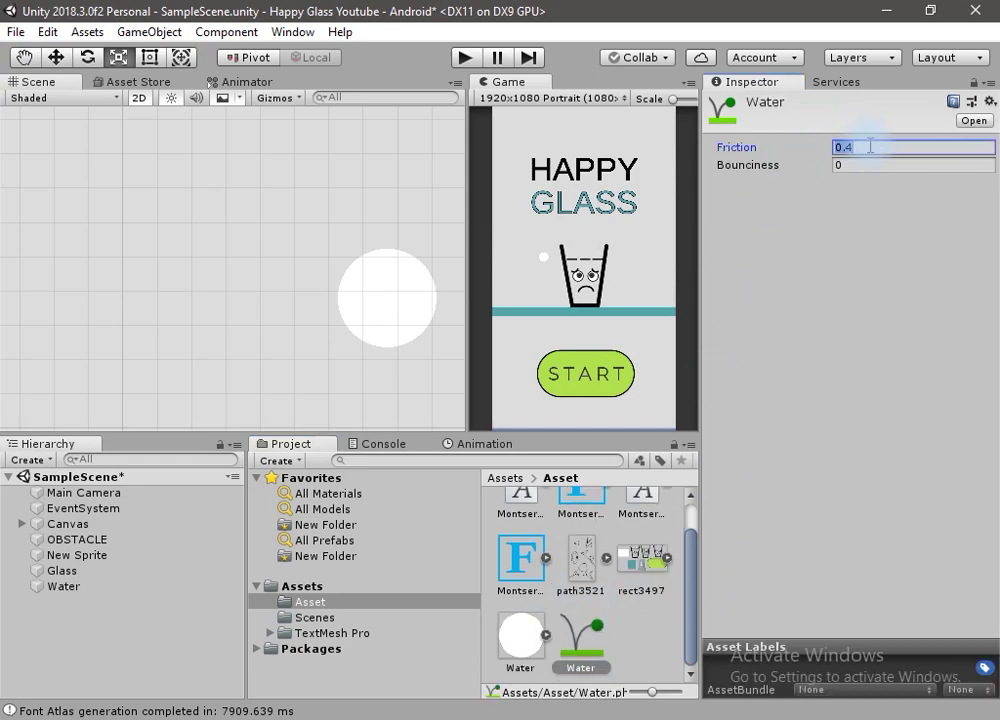
pyautogui.write('0')
pyautogui.press('Tab')
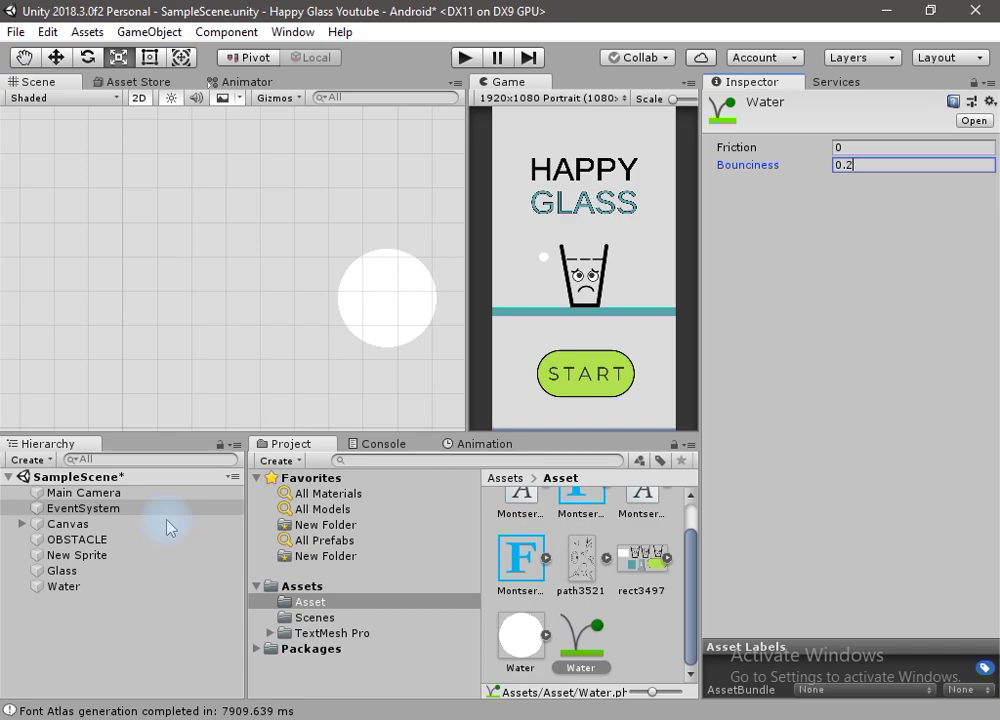
pyautogui.click(88, 590)
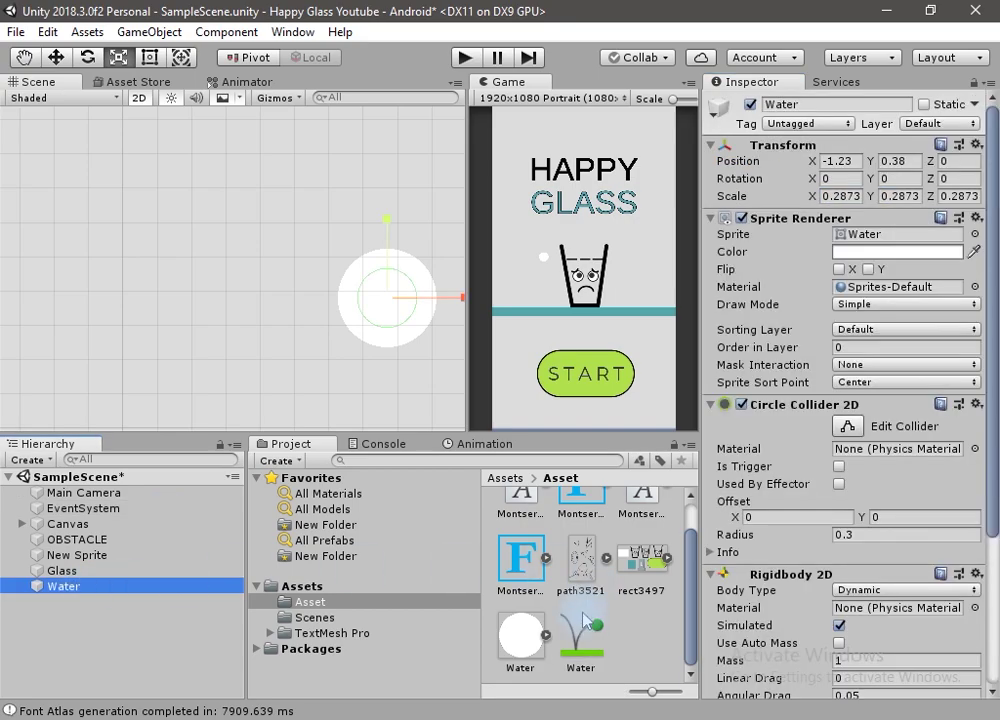
pyautogui.moveTo(583, 648); pyautogui.dragTo(855, 449)
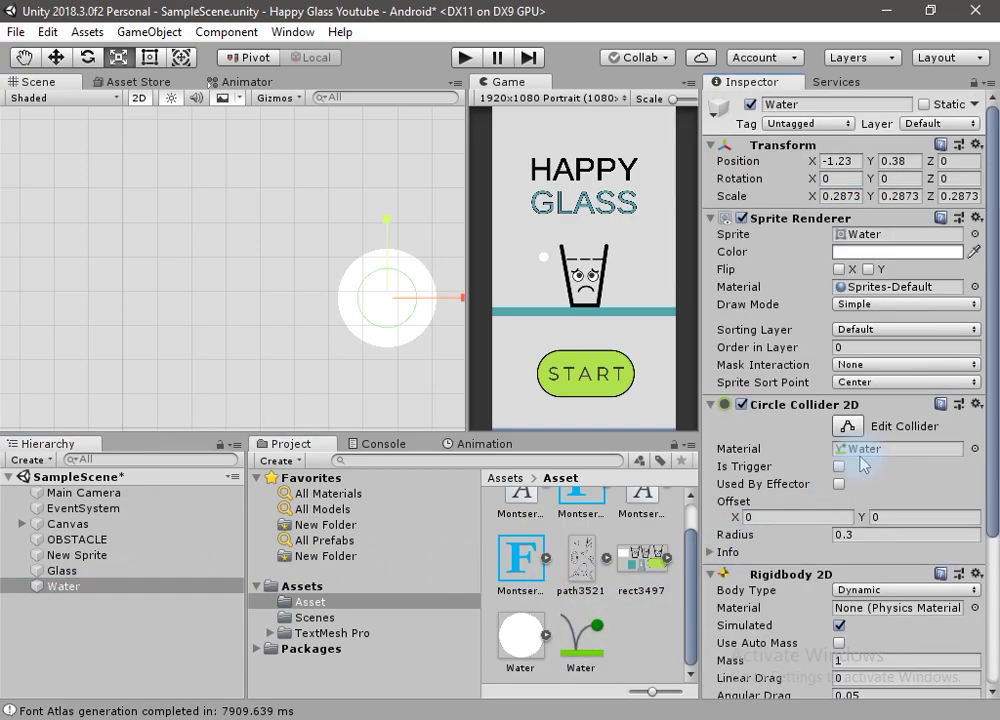
# Create a material named Water in the Asset folder and change its shader.
pyautogui.rightClick(655, 640)
pyautogui.moveTo(670, 183)
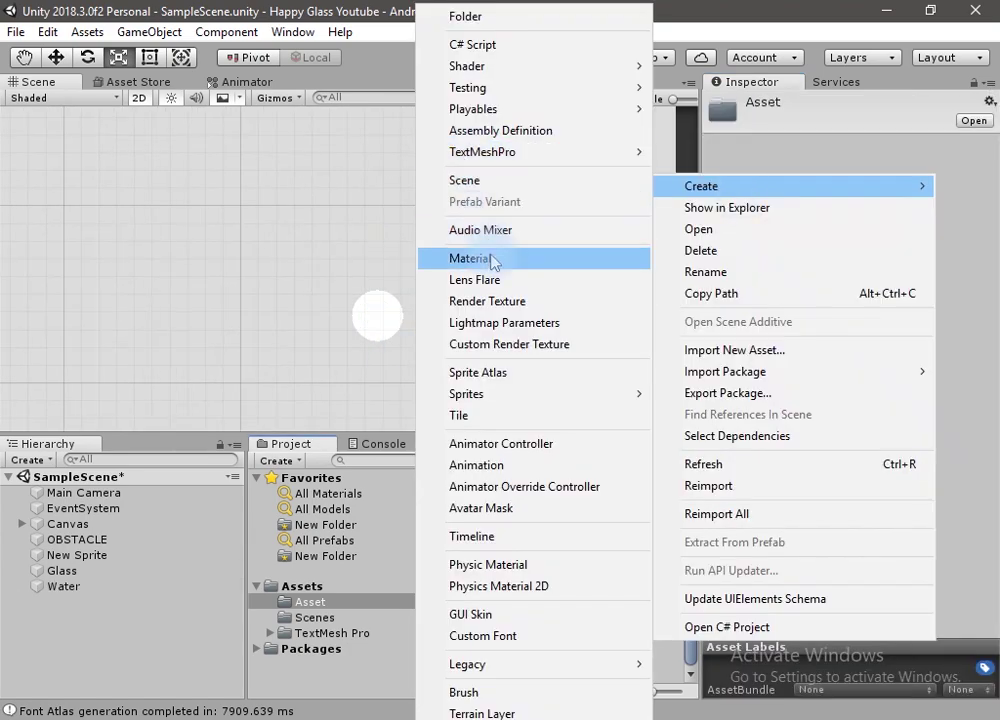
pyautogui.click(491, 259)
pyautogui.write('Water')
pyautogui.press('Return')
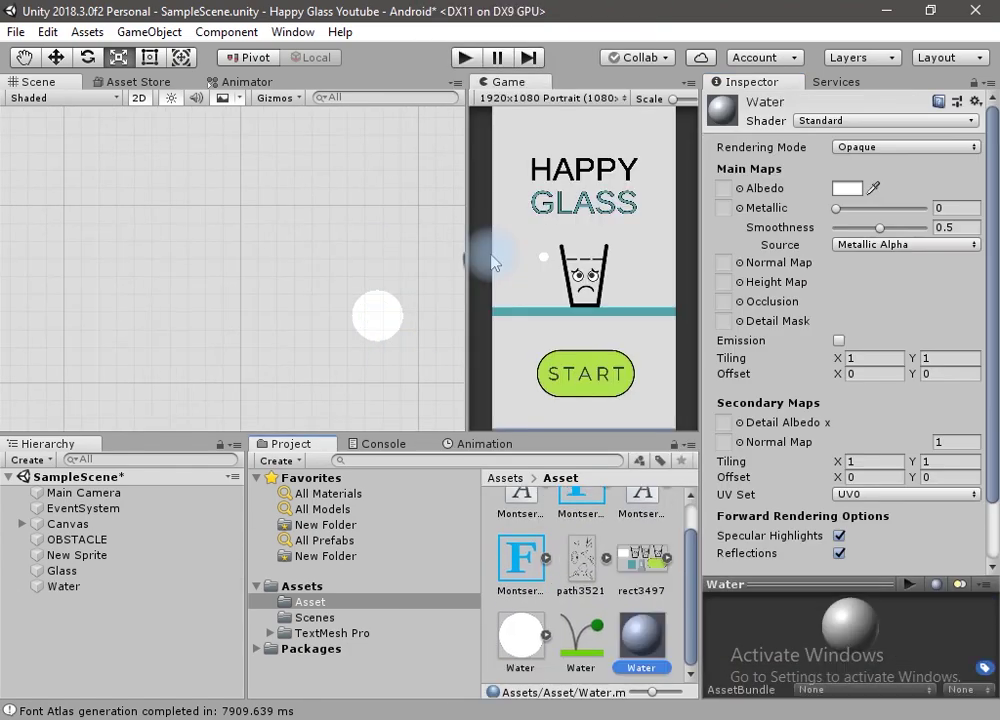
pyautogui.click(895, 120)
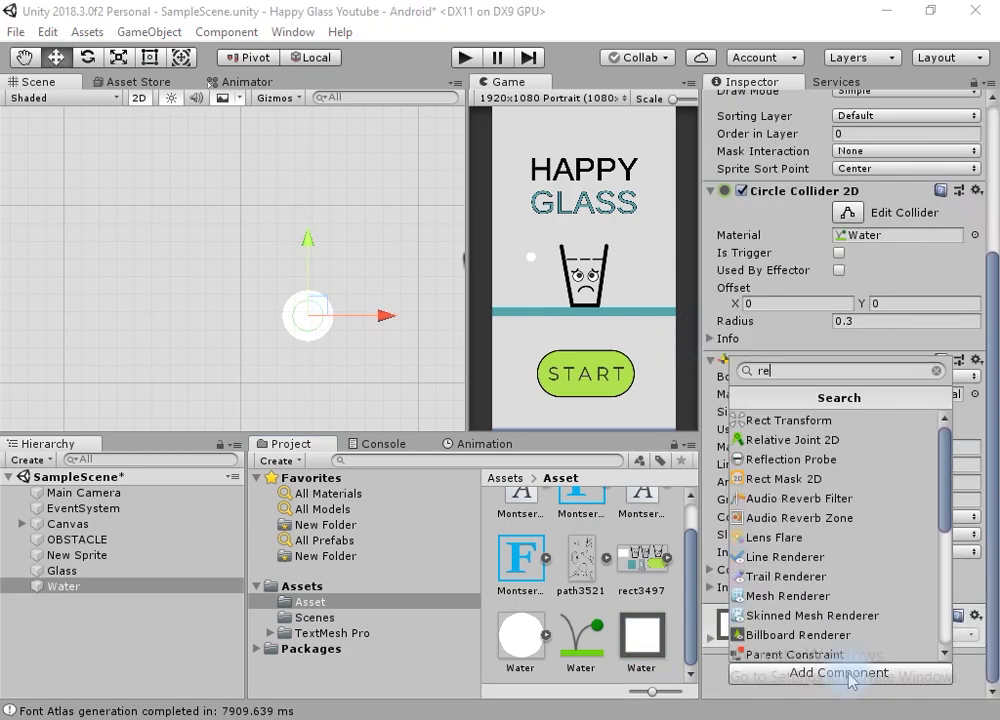
# Add a Trail Renderer to the Water object with Cast Shadows set to Off and Receive Shadows disabled.
pyautogui.write('nde')
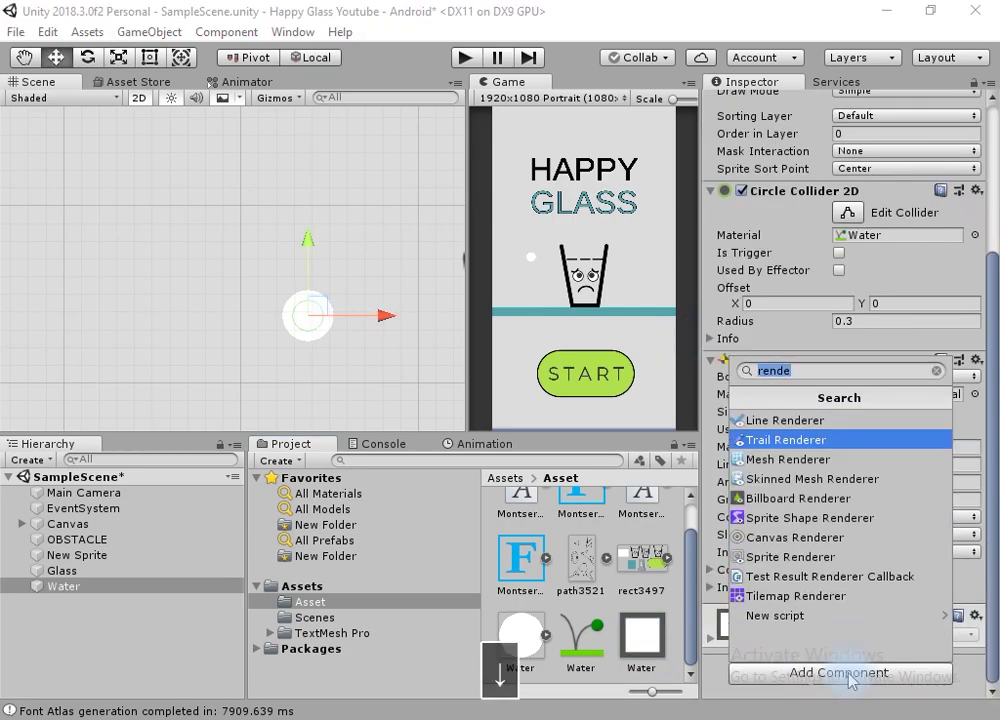
pyautogui.click(786, 440)
pyautogui.scroll(-5, 868, 470)
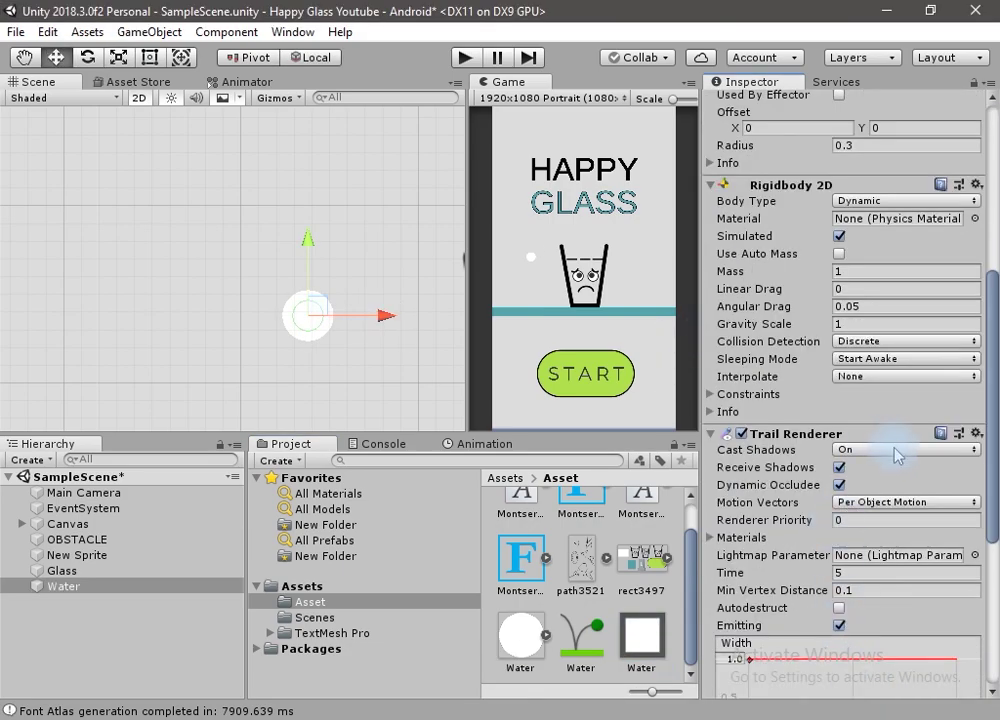
pyautogui.click(895, 455)
pyautogui.click(903, 471)
pyautogui.scroll(-3, 842, 402)
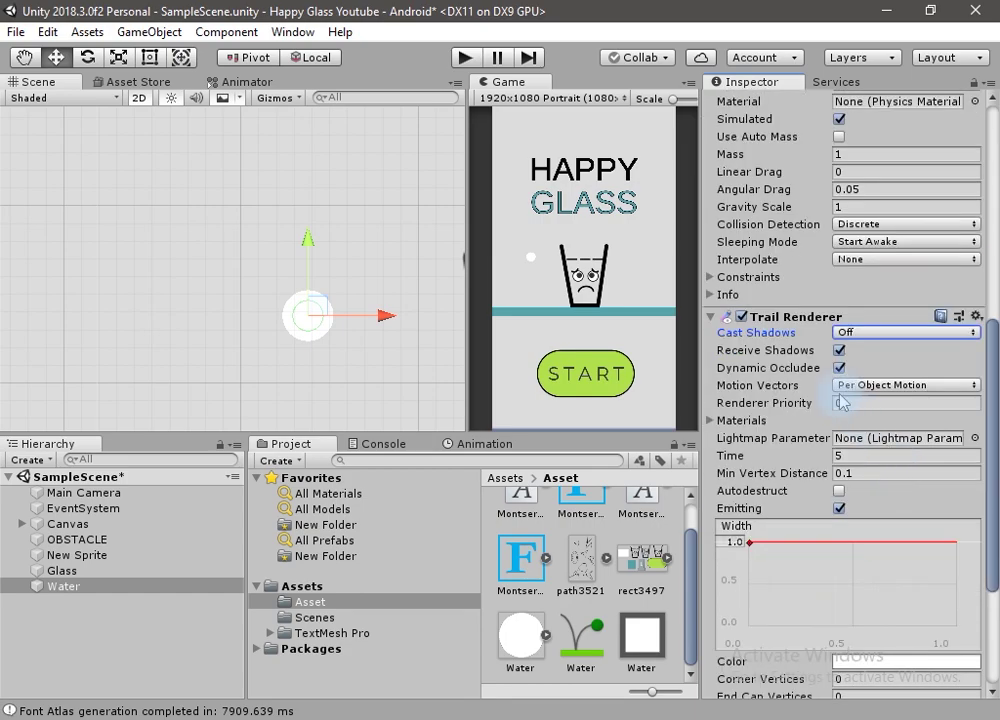
pyautogui.click(840, 351)
# Assign the Water material to the Trail Renderer and lower its width curve to about 0.35, tapering slightly toward the end.
pyautogui.scroll(-3, 860, 390)
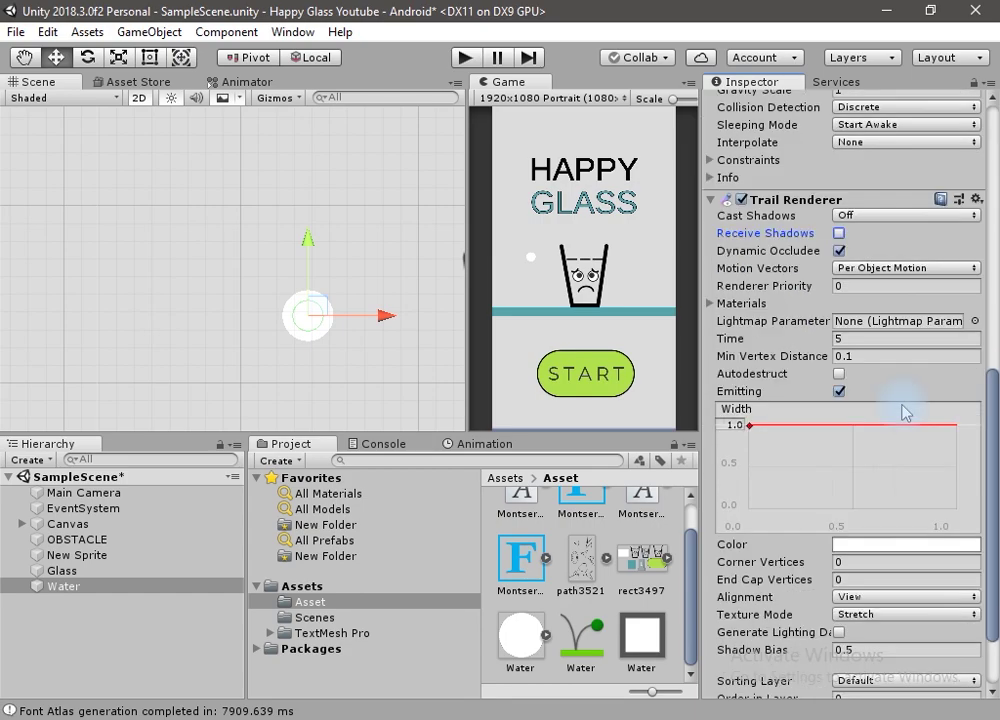
pyautogui.click(740, 303)
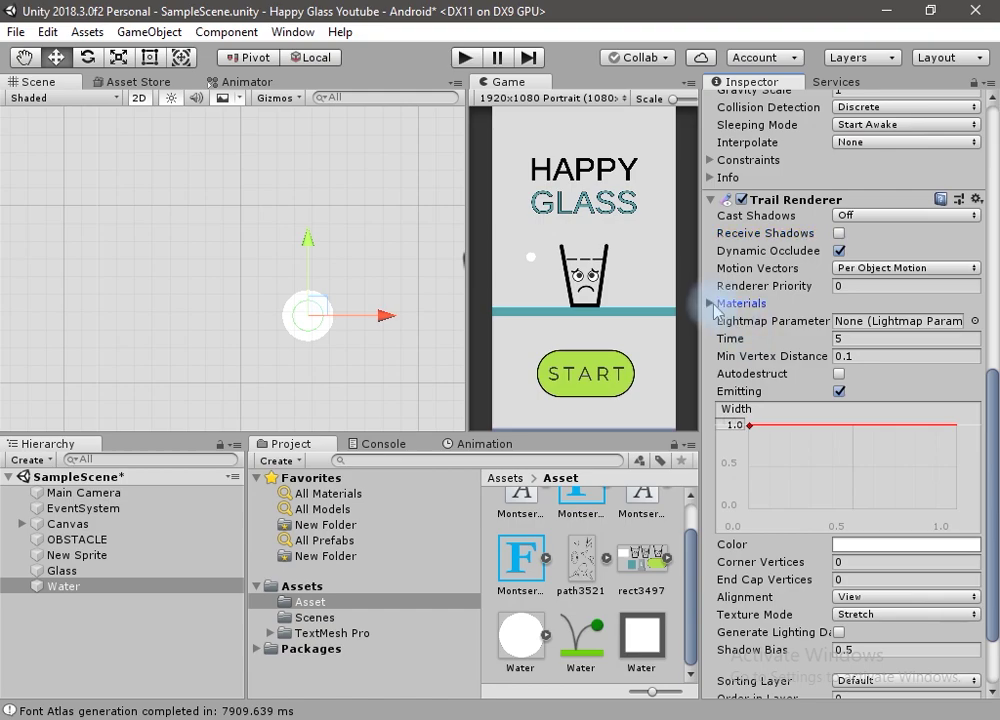
pyautogui.moveTo(645, 632); pyautogui.dragTo(870, 339)
pyautogui.scroll(-2, 924, 404)
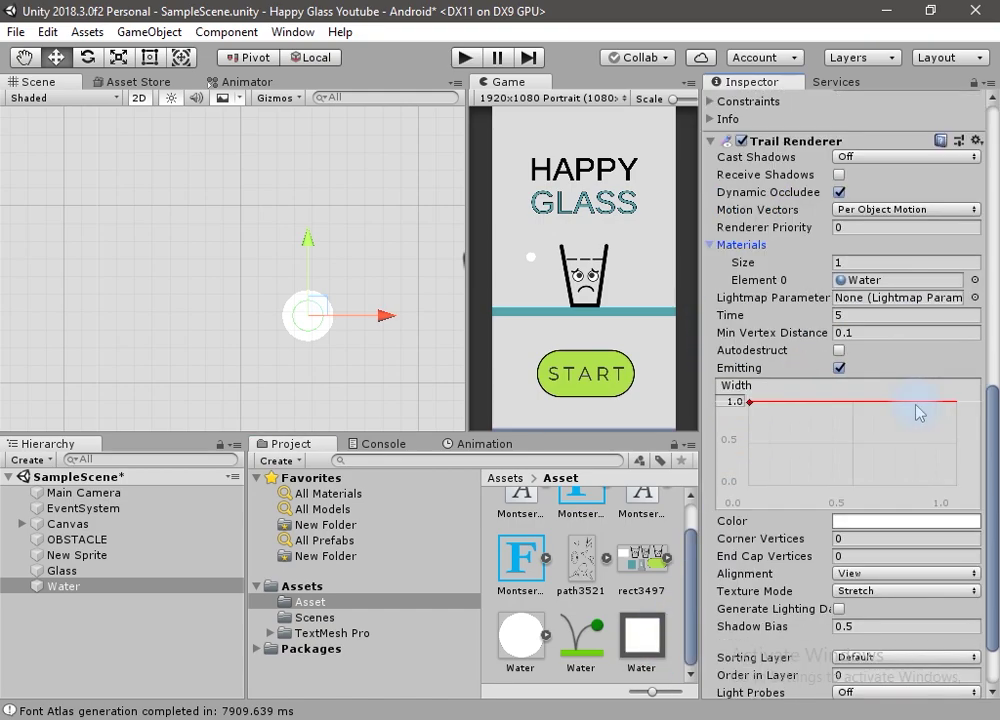
pyautogui.moveTo(750, 401); pyautogui.dragTo(749, 456)
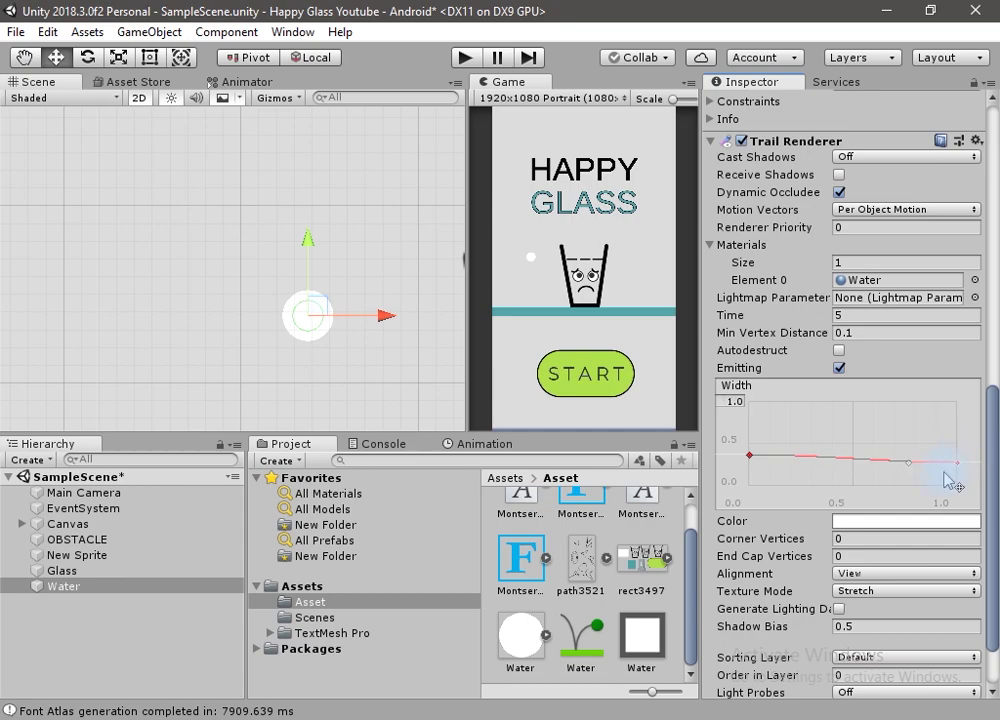
# Set both ends of the Trail Renderer's color gradient to the same light blue.
pyautogui.click(905, 521)
pyautogui.click(620, 545)
pyautogui.click(681, 204)
pyautogui.click(500, 555)
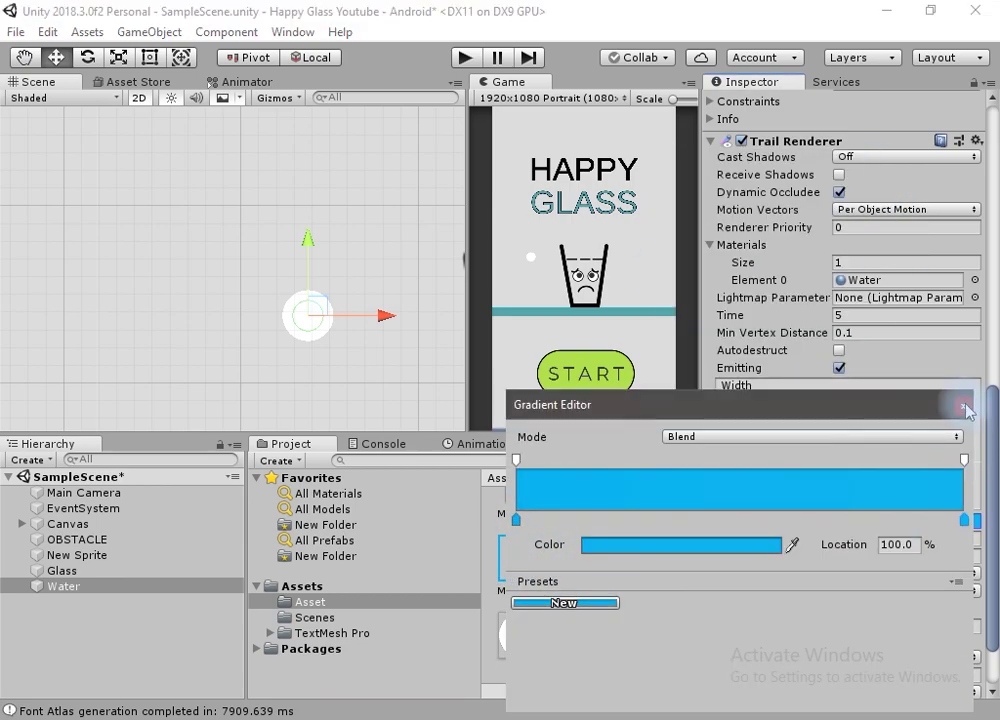
pyautogui.click(962, 406)
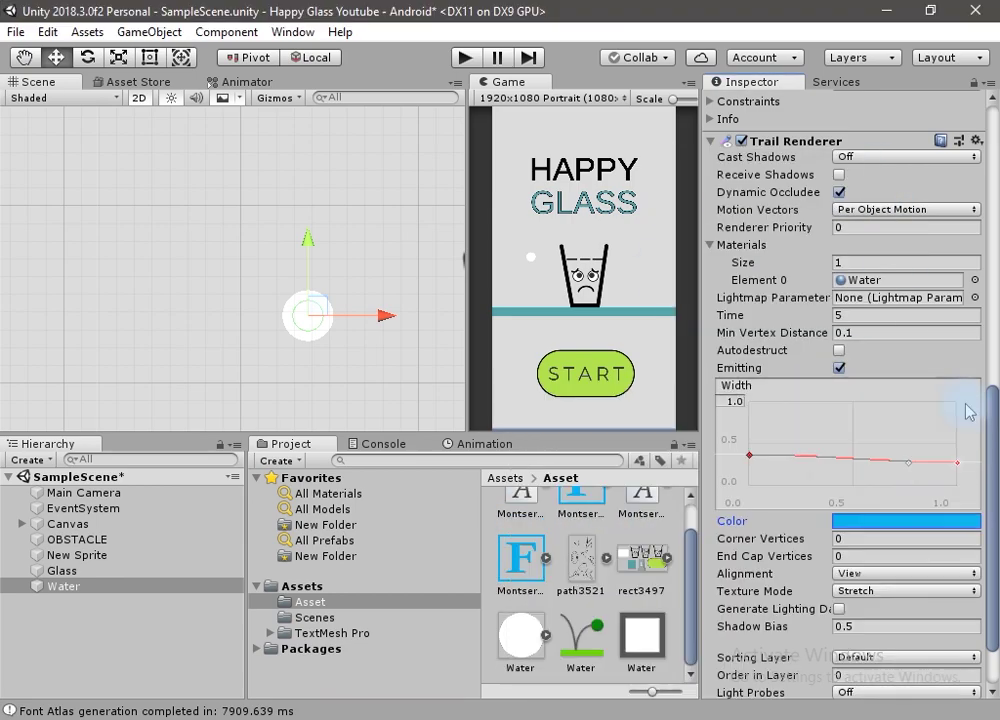
# Set the Trail Renderer's Time to 0.05 and End Cap Vertices to 90, moving the drop around to test the trail.
pyautogui.click(858, 316)
pyautogui.write('0')
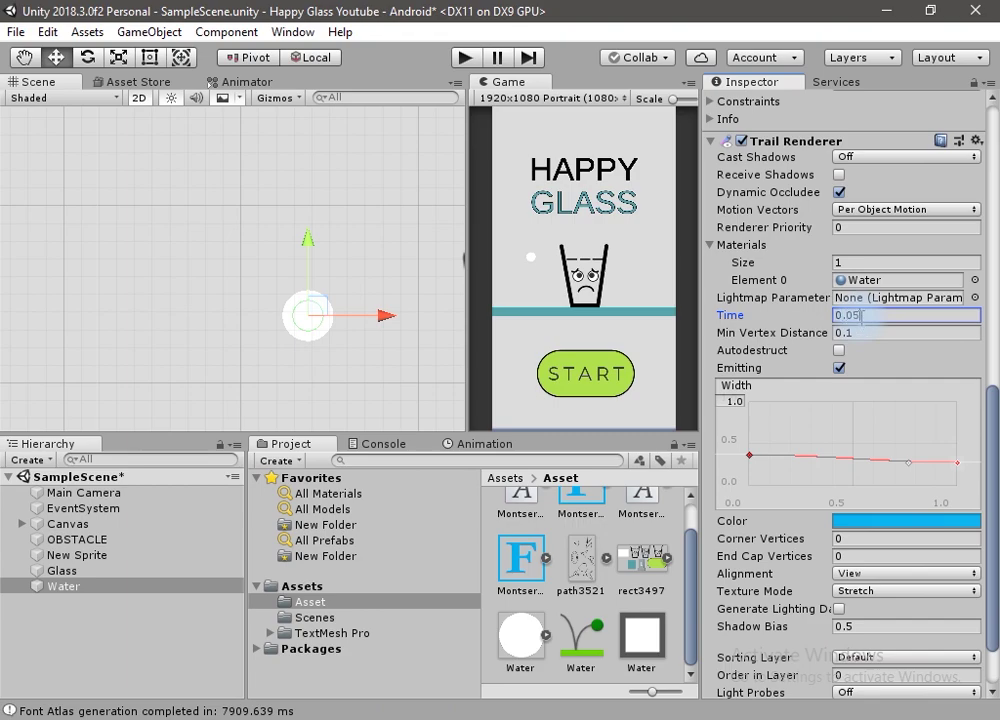
pyautogui.moveTo(390, 318); pyautogui.dragTo(415, 319)
pyautogui.click(894, 558)
pyautogui.write('90')
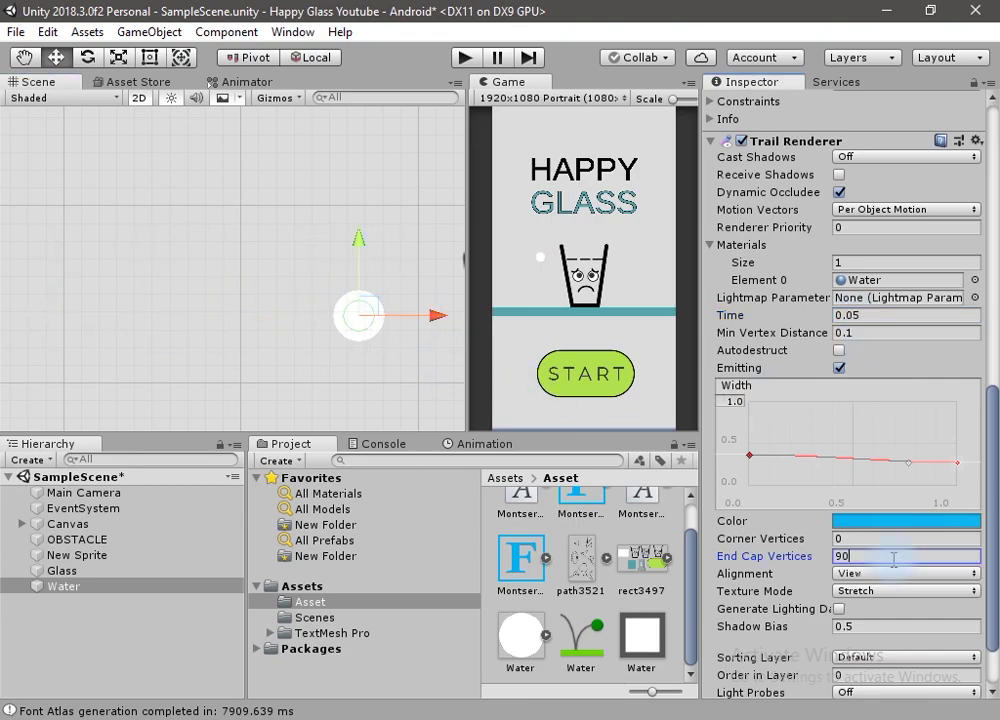
pyautogui.moveTo(415, 318); pyautogui.dragTo(365, 352)
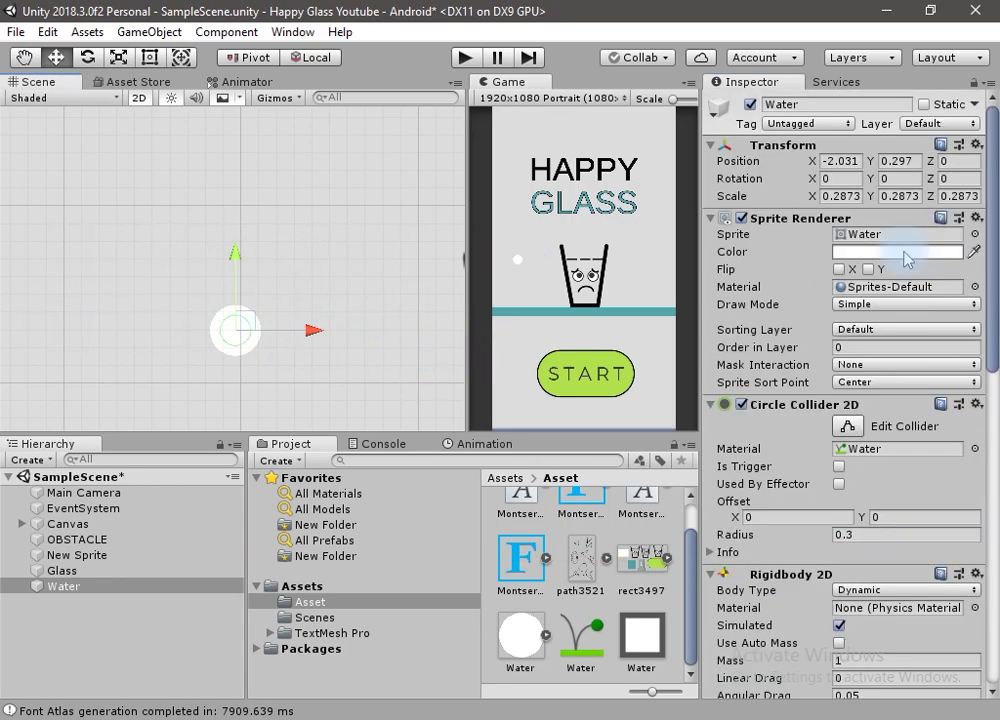
# Color the Water sprite the same light blue as its trail and shrink it to a scale of about 0.245.
pyautogui.click(897, 251)
pyautogui.press('Escape')
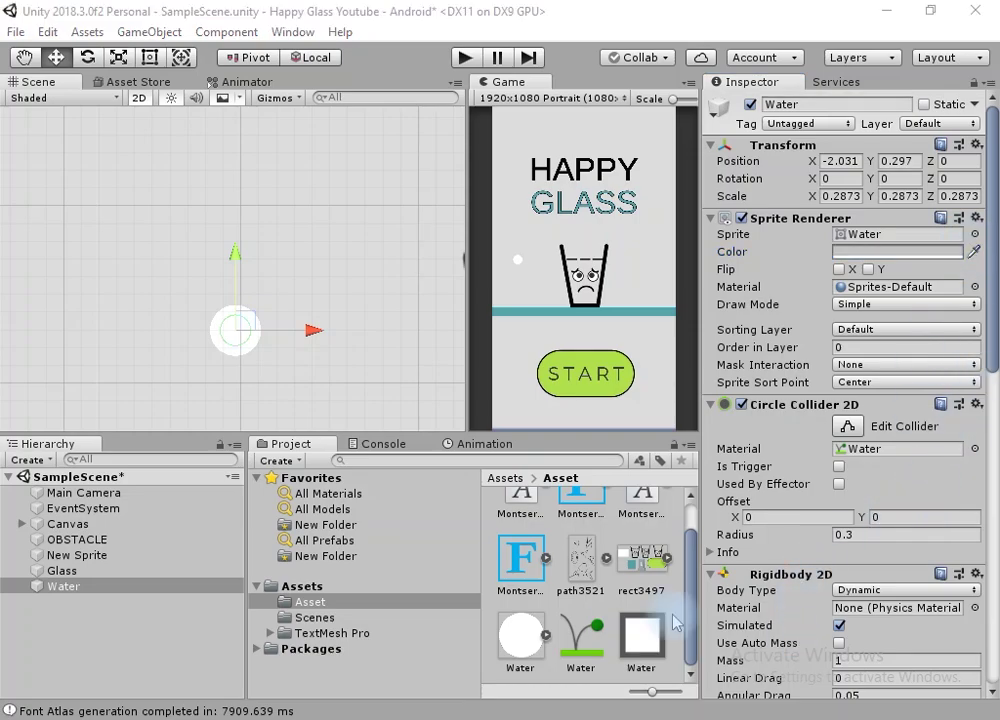
pyautogui.click(250, 345)
pyautogui.press('r')
pyautogui.moveTo(240, 333)
pyautogui.mouseDown()
pyautogui.moveTo(224, 340)
pyautogui.moveTo(238, 331)
pyautogui.mouseUp()
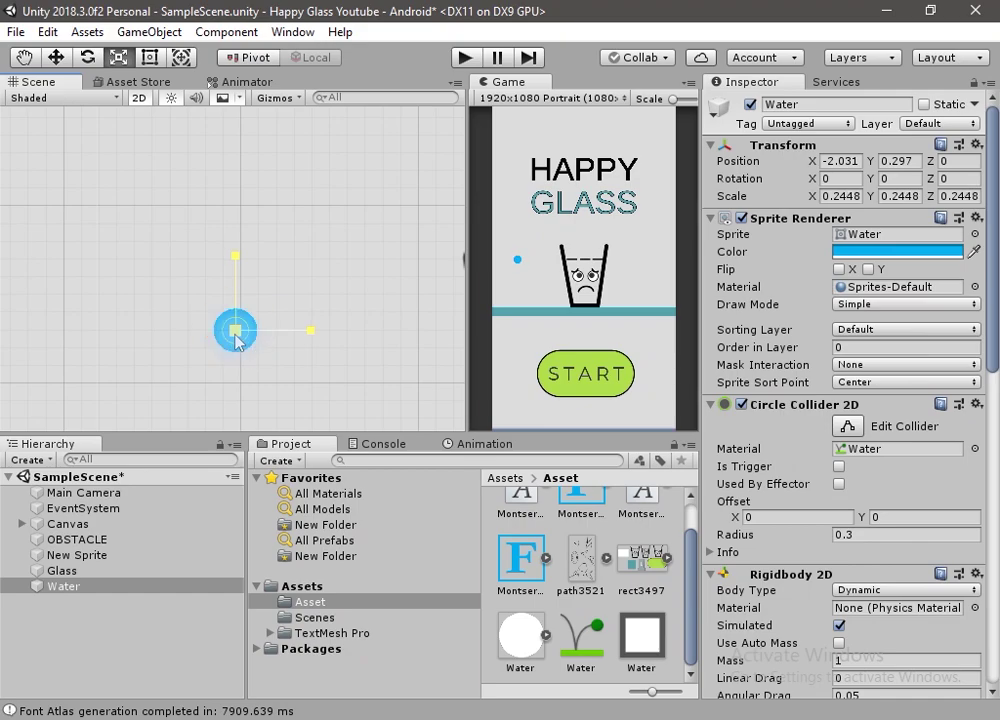
# Create an empty child object under Glass and name it ColliderHolder.
pyautogui.click(80, 571)
pyautogui.press('w')
pyautogui.rightClick(88, 580)
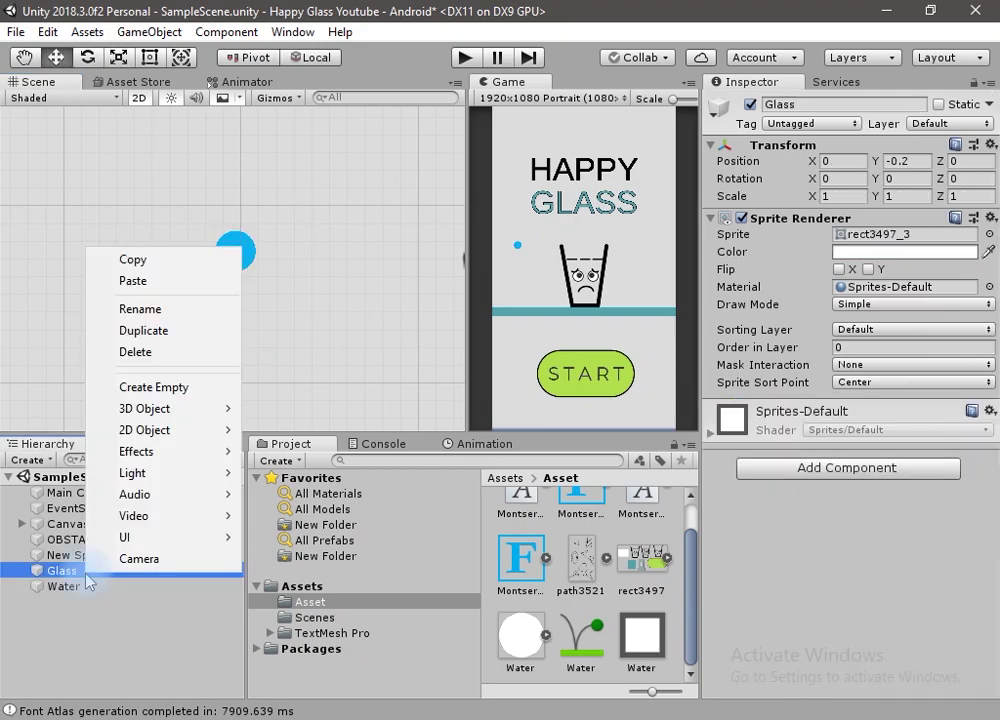
pyautogui.click(156, 388)
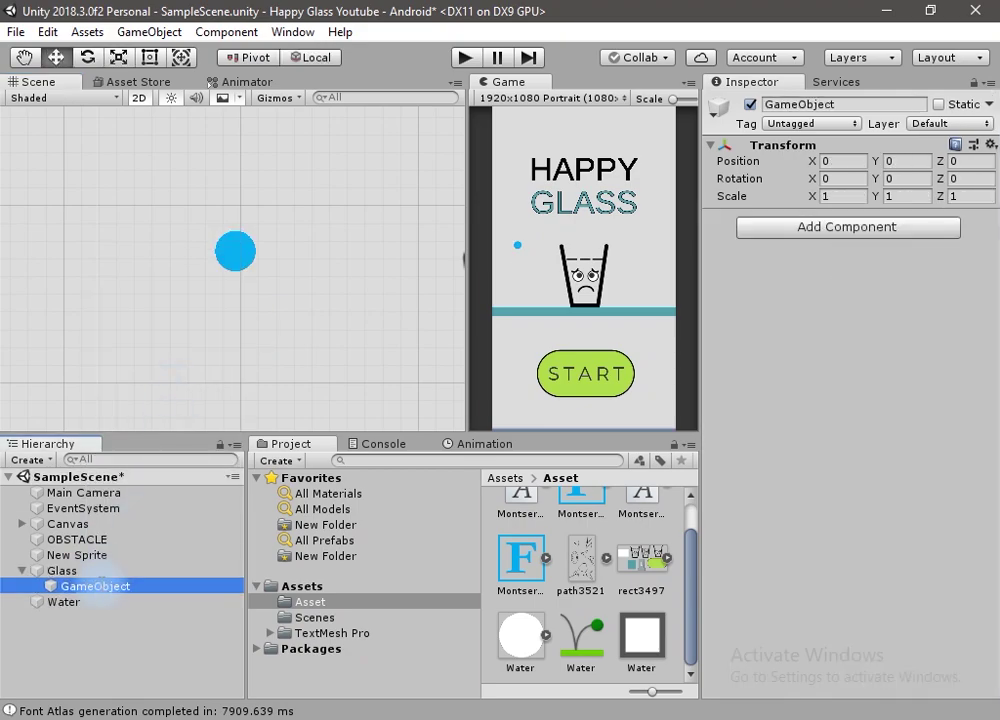
pyautogui.click(100, 585)
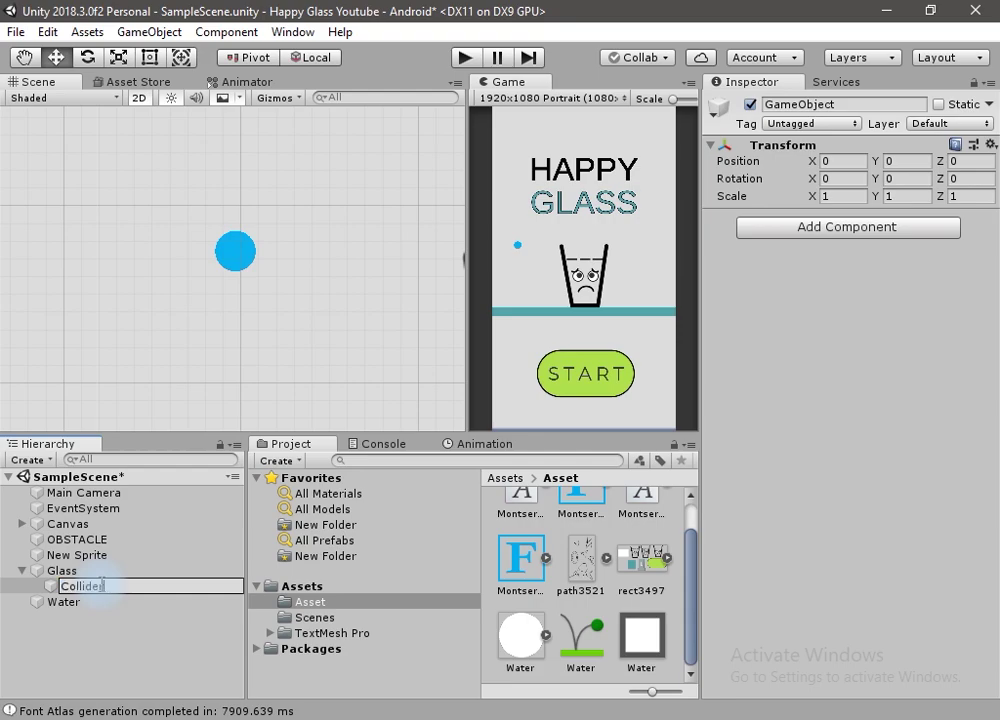
pyautogui.write('ColliderHolder')
pyautogui.press('Return')
# Create an empty child object under ColliderHolder and name it Left COllider.
pyautogui.rightClick(101, 588)
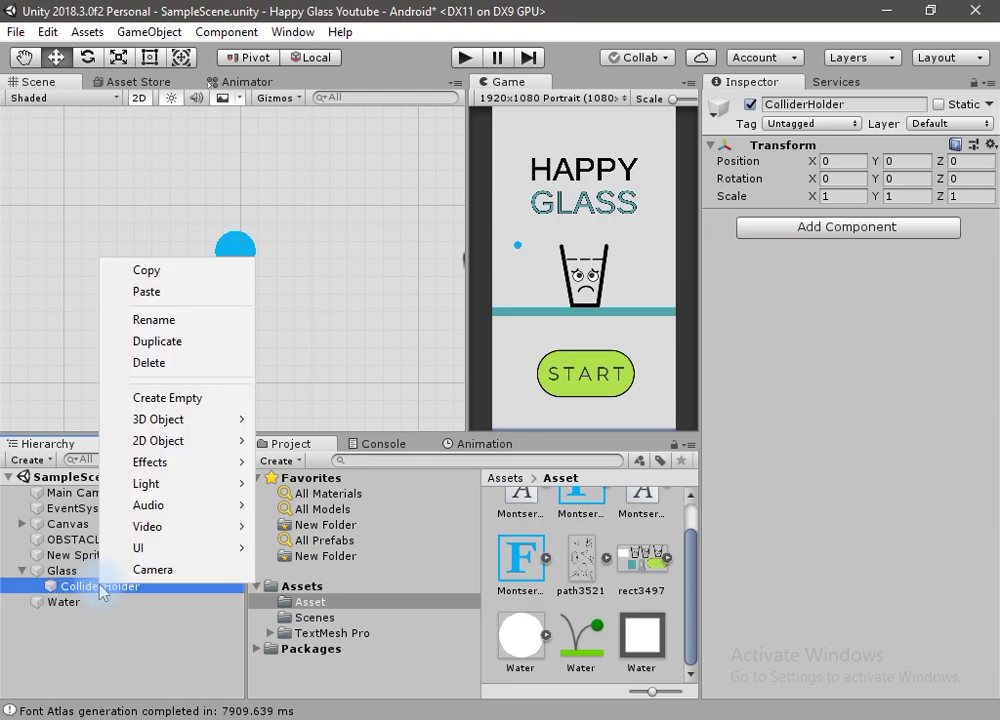
pyautogui.click(160, 397)
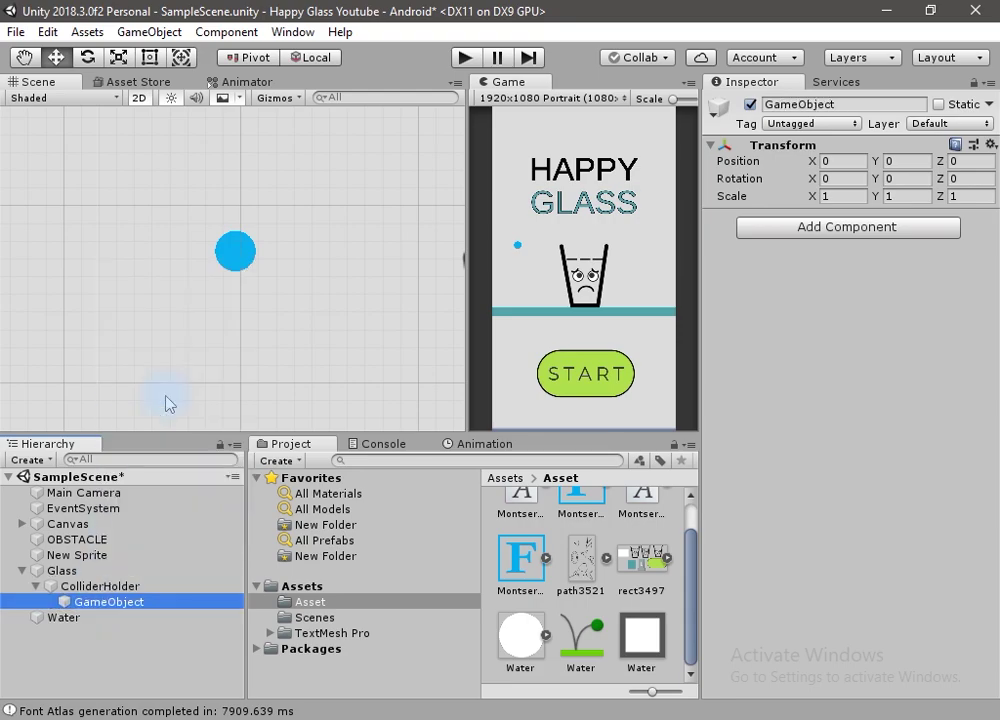
pyautogui.click(113, 604)
pyautogui.write('Left Collider')
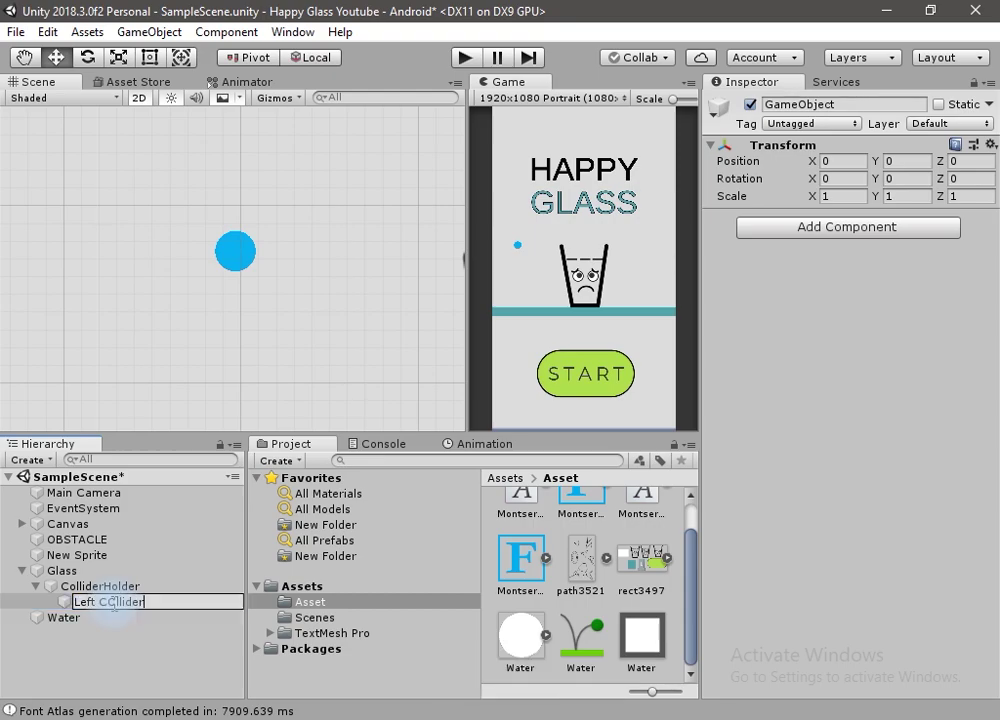
pyautogui.press('Return')
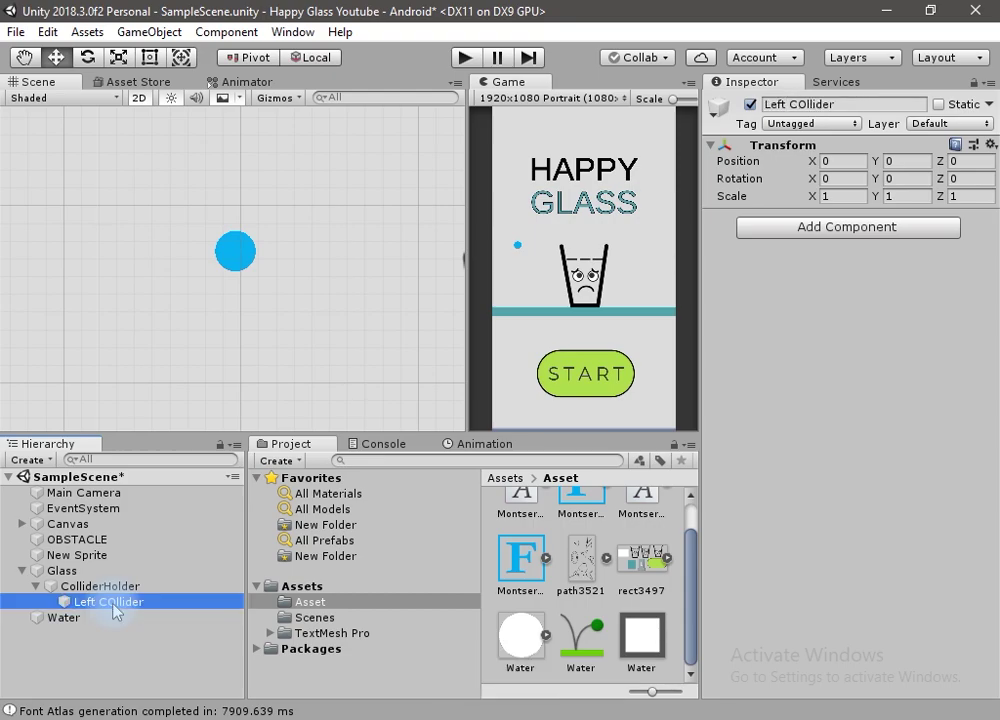
# Create an empty child object under Left COllider and name it Collider.
pyautogui.rightClick(114, 601)
pyautogui.click(180, 412)
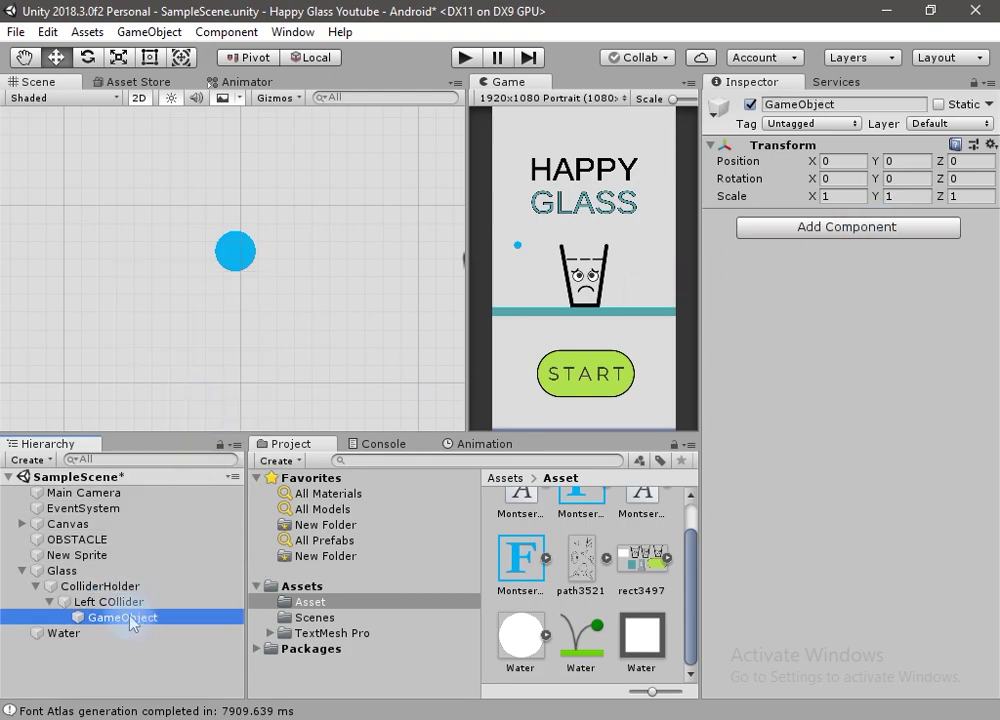
pyautogui.press('F2')
pyautogui.write('Collider')
pyautogui.press('Return')
# Add a Capsule Collider 2D component to the Collider object.
pyautogui.click(840, 228)
pyautogui.write('colli')
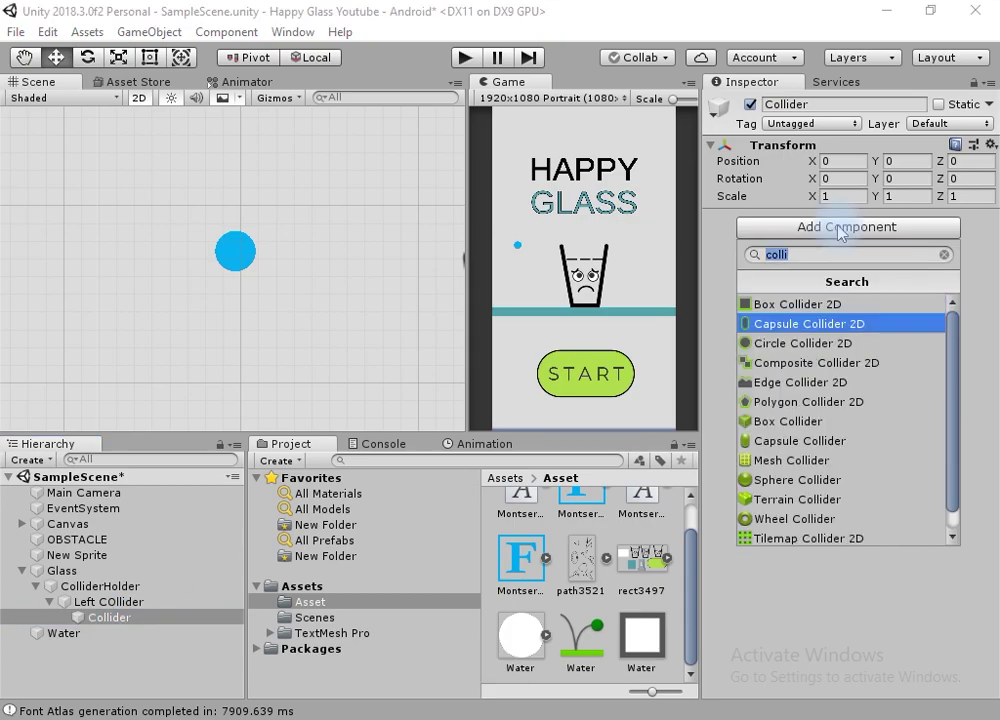
pyautogui.click(893, 322)
# Fit the capsule to the glass's upper left wall with size X 0.12, rotation Z 10.62 and position about X -0.616, Y 0.484.
pyautogui.doubleClick(113, 617)
pyautogui.scroll(10, 231, 282)
pyautogui.moveTo(314, 258); pyautogui.dragTo(356, 294, button='middle')
pyautogui.moveTo(342, 283); pyautogui.dragTo(259, 284)
pyautogui.moveTo(731, 364); pyautogui.dragTo(715, 364)
pyautogui.moveTo(943, 188); pyautogui.dragTo(305, 190)
pyautogui.moveTo(167, 206); pyautogui.dragTo(151, 127)
pyautogui.moveTo(243, 191); pyautogui.dragTo(241, 191)
# Duplicate the Collider object and slide the copy down along the glass's left wall, just below the original.
pyautogui.click(93, 622)
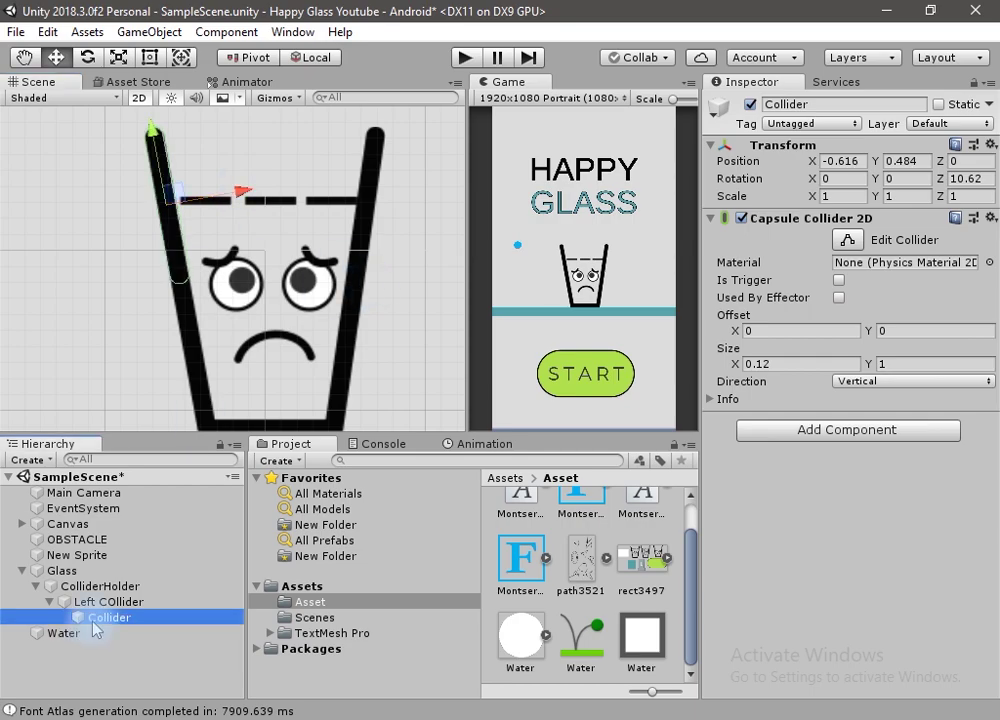
pyautogui.hotkey('ctrl', 'd')
pyautogui.moveTo(153, 134); pyautogui.dragTo(177, 261)
# Duplicate Collider (1), set the copy's Z rotation to 90 and fit it along the glass's bottom at about X 0.057, Y -0.908.
pyautogui.doubleClick(83, 601)
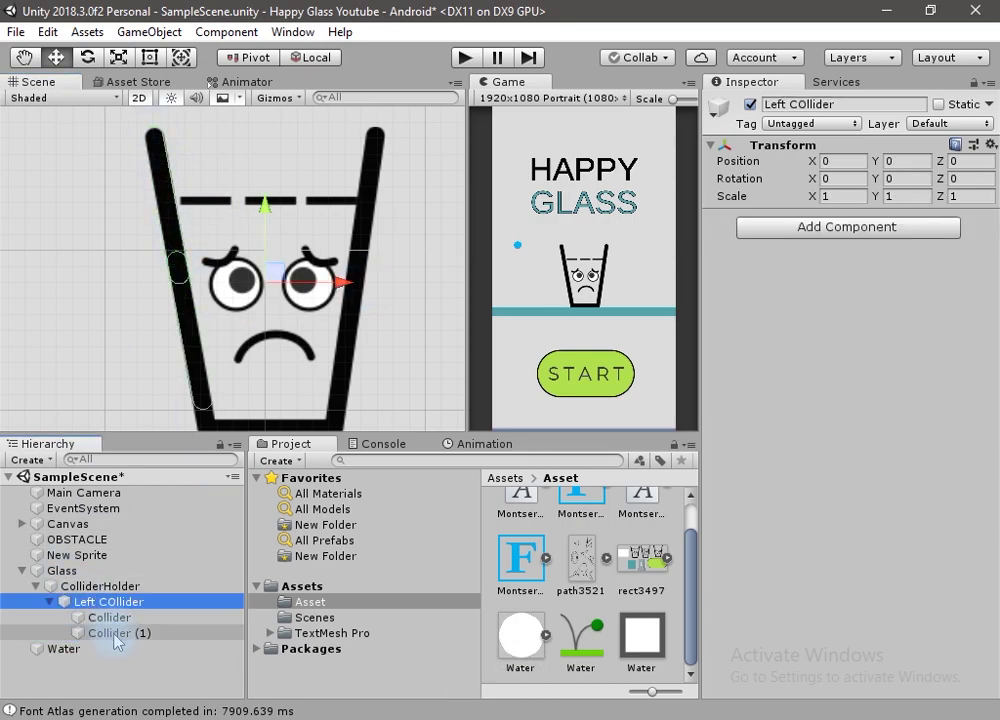
pyautogui.click(143, 633)
pyautogui.hotkey('ctrl', 'd')
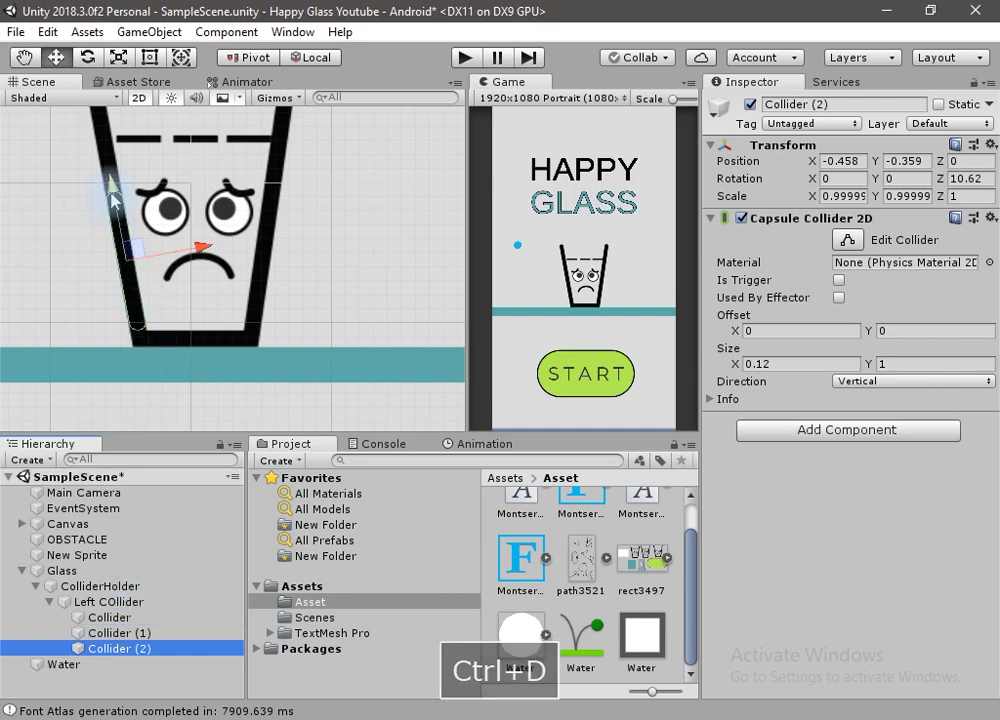
pyautogui.moveTo(113, 182); pyautogui.dragTo(122, 230)
pyautogui.click(985, 178)
pyautogui.write('90')
pyautogui.moveTo(57, 310); pyautogui.dragTo(112, 310)
pyautogui.moveTo(192, 251); pyautogui.dragTo(134, 345)
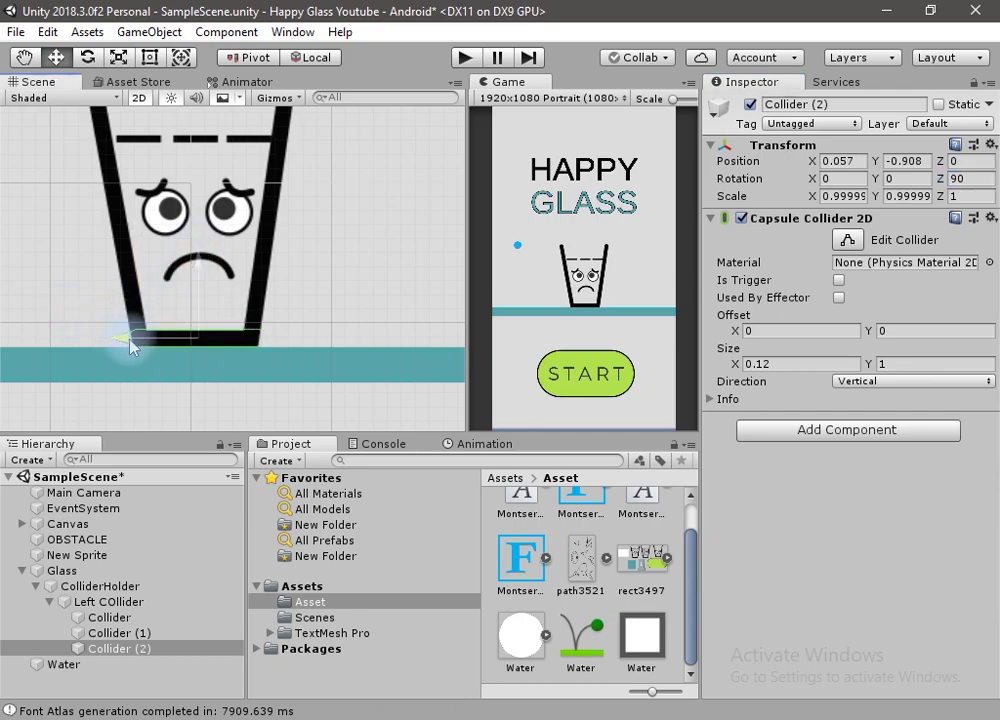
pyautogui.click(740, 366)
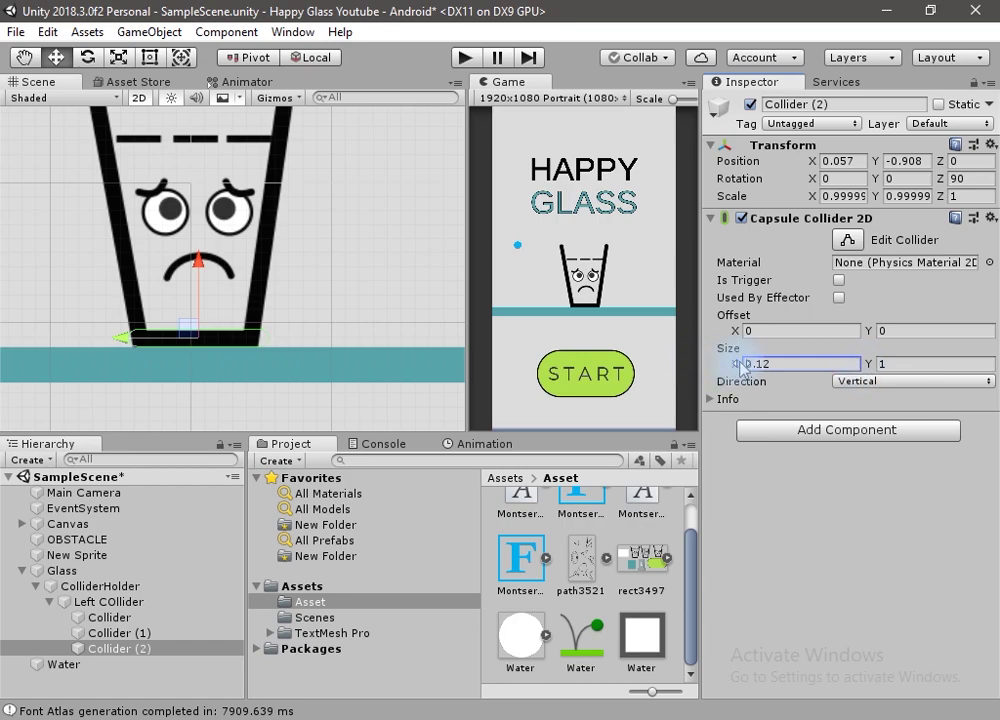
pyautogui.moveTo(732, 364); pyautogui.dragTo(733, 364)
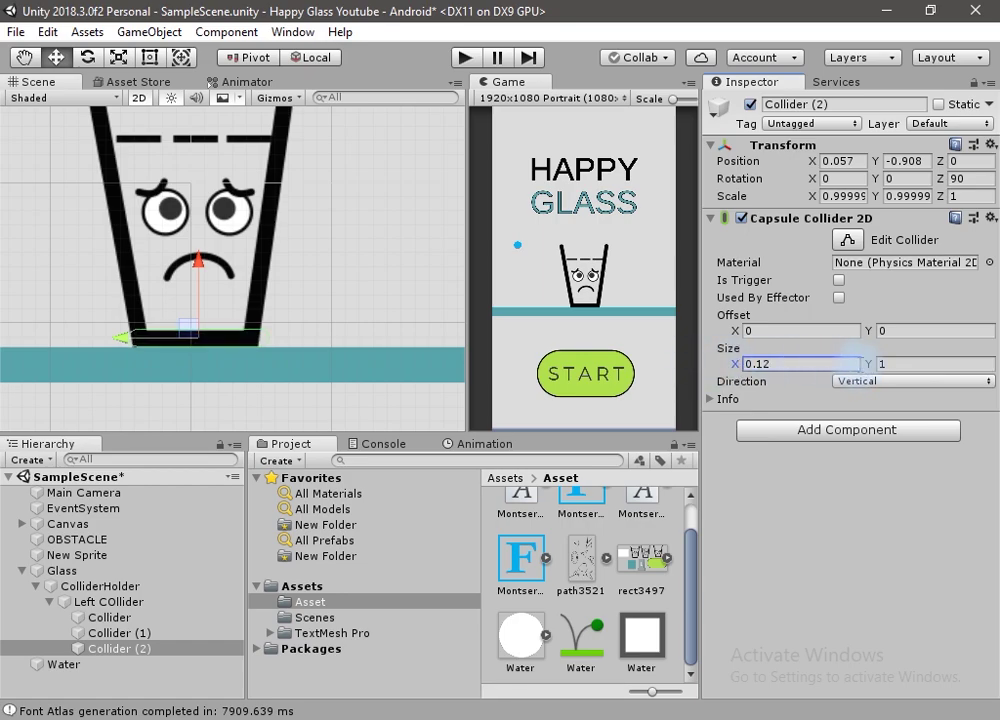
# Duplicate the Left COllider group and rename the copy Right COllider (1).
pyautogui.click(70, 601)
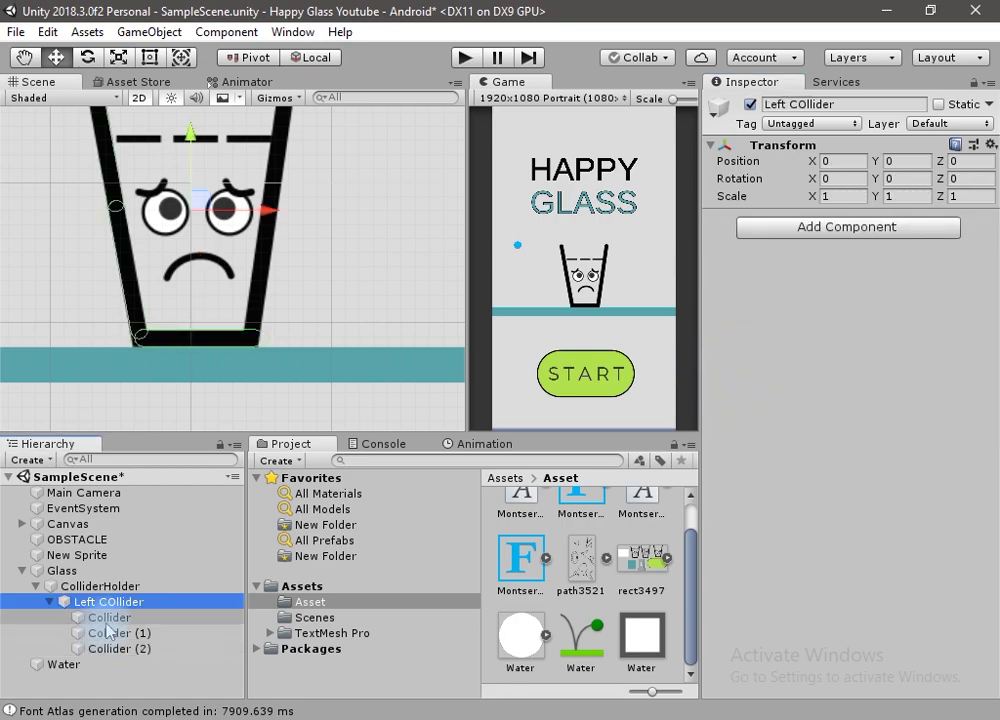
pyautogui.click(50, 601)
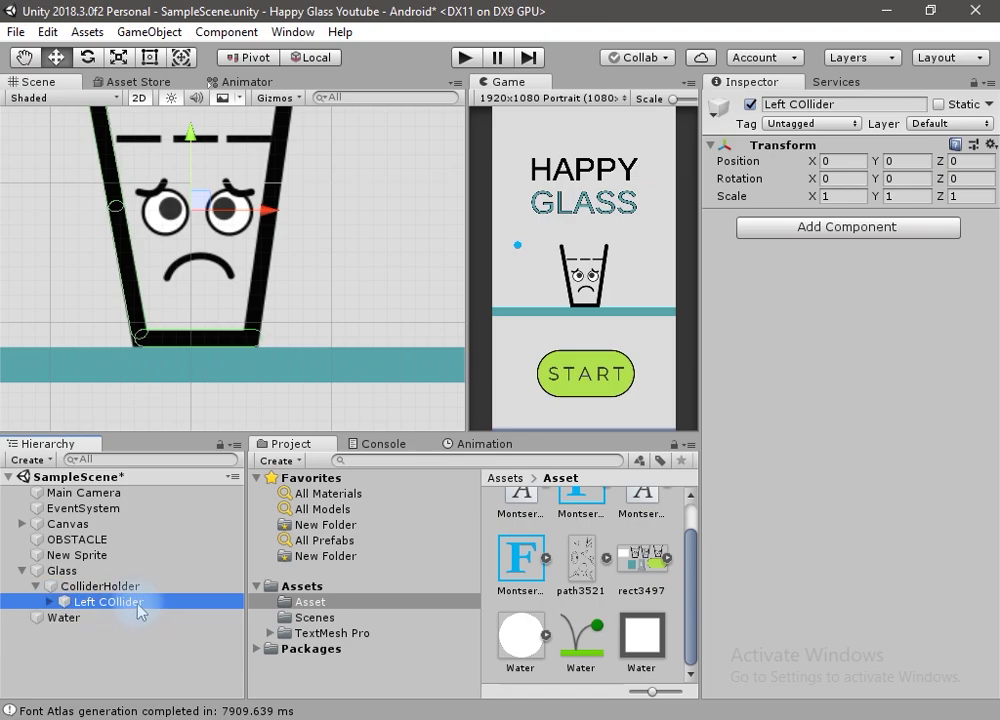
pyautogui.hotkey('ctrl', 'd')
pyautogui.moveTo(97, 618); pyautogui.dragTo(52, 617)
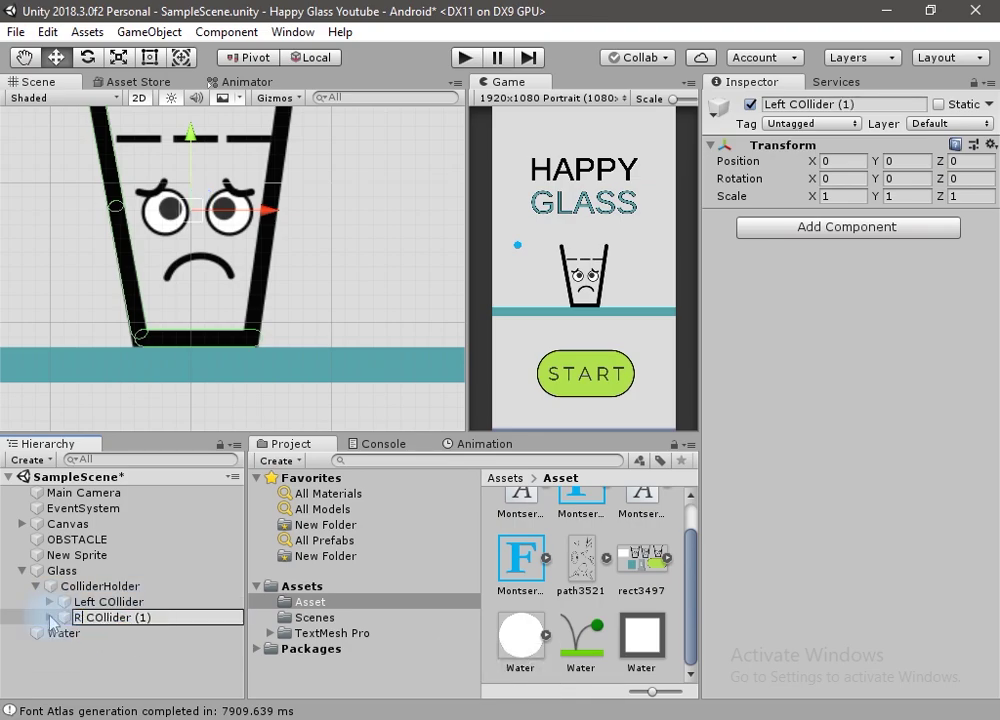
pyautogui.write('Right')
pyautogui.press('Return')
# Mirror Right COllider (1) with Scale X -1, then shift it to about X 0.009, Y -0.031 and rotate it slightly to fit the glass's right wall.
pyautogui.click(836, 197)
pyautogui.write('-1')
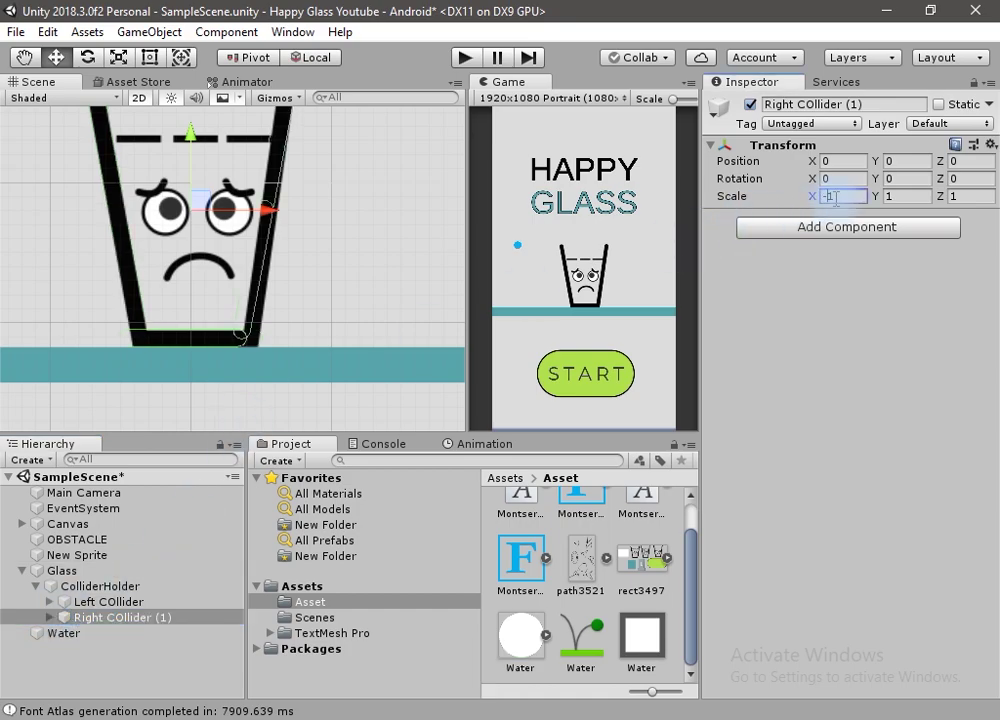
pyautogui.moveTo(268, 209); pyautogui.dragTo(279, 209)
pyautogui.moveTo(295, 237); pyautogui.dragTo(299, 303, button='middle')
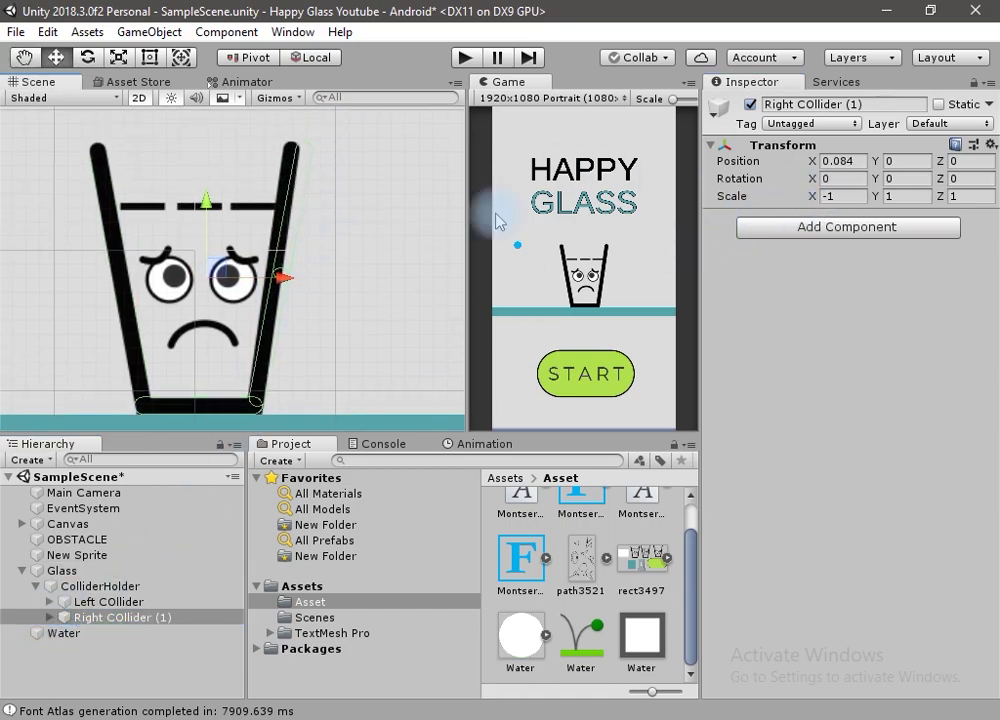
pyautogui.moveTo(945, 183); pyautogui.dragTo(22, 192)
pyautogui.moveTo(281, 276); pyautogui.dragTo(288, 285)
pyautogui.moveTo(198, 197); pyautogui.dragTo(198, 204)
pyautogui.moveTo(291, 283); pyautogui.dragTo(285, 281)
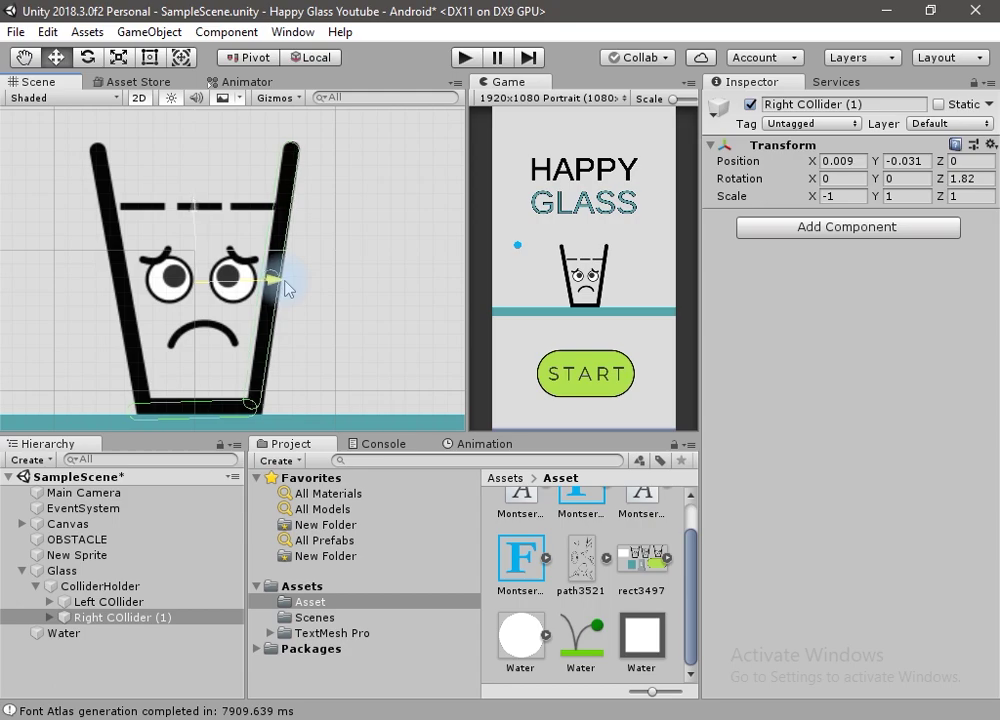
pyautogui.moveTo(939, 182); pyautogui.dragTo(923, 183)
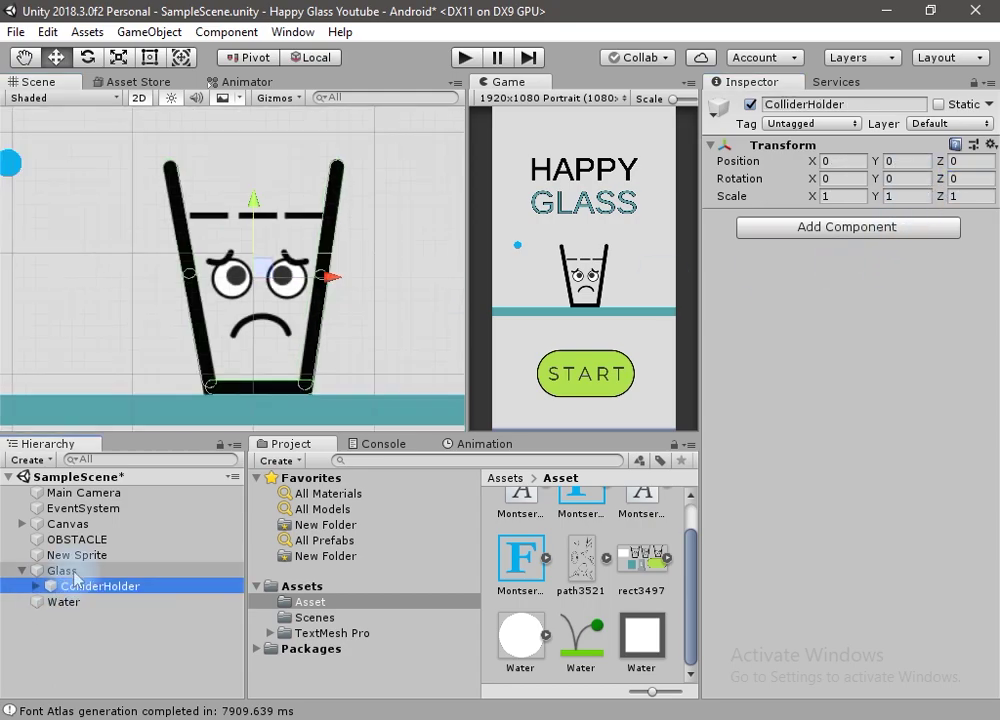
# Create an empty child object under Glass and name it Glass Line.
pyautogui.rightClick(74, 570)
pyautogui.click(145, 385)
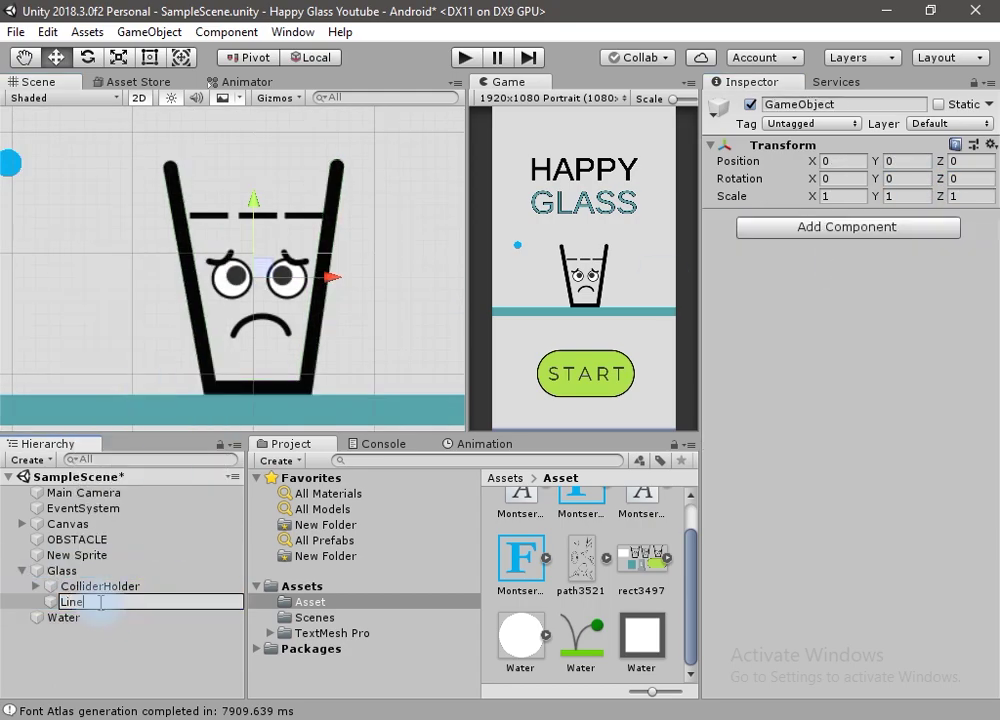
pyautogui.write('Glass Line')
pyautogui.press('Return')
# Add a Box Collider 2D with Size Y 0.07 to Glass Line and move it onto the dashed line at about Y 0.505.
pyautogui.click(826, 228)
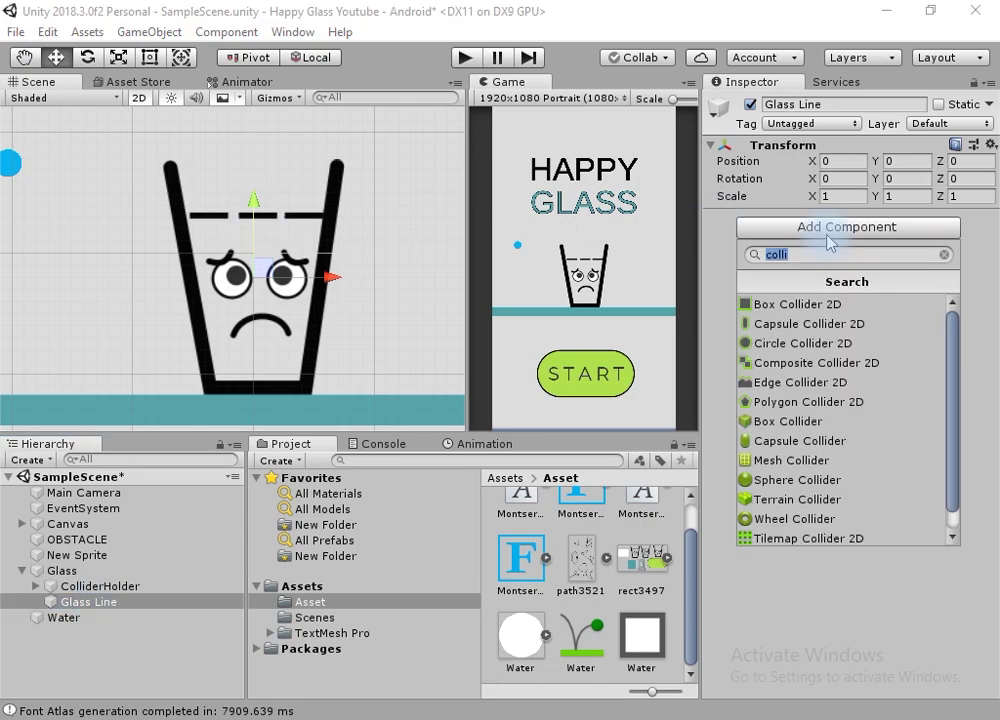
pyautogui.press('Return')
pyautogui.doubleClick(870, 399)
pyautogui.write('0.07')
pyautogui.moveTo(247, 215); pyautogui.dragTo(249, 131)
pyautogui.scroll(12, 254, 200)
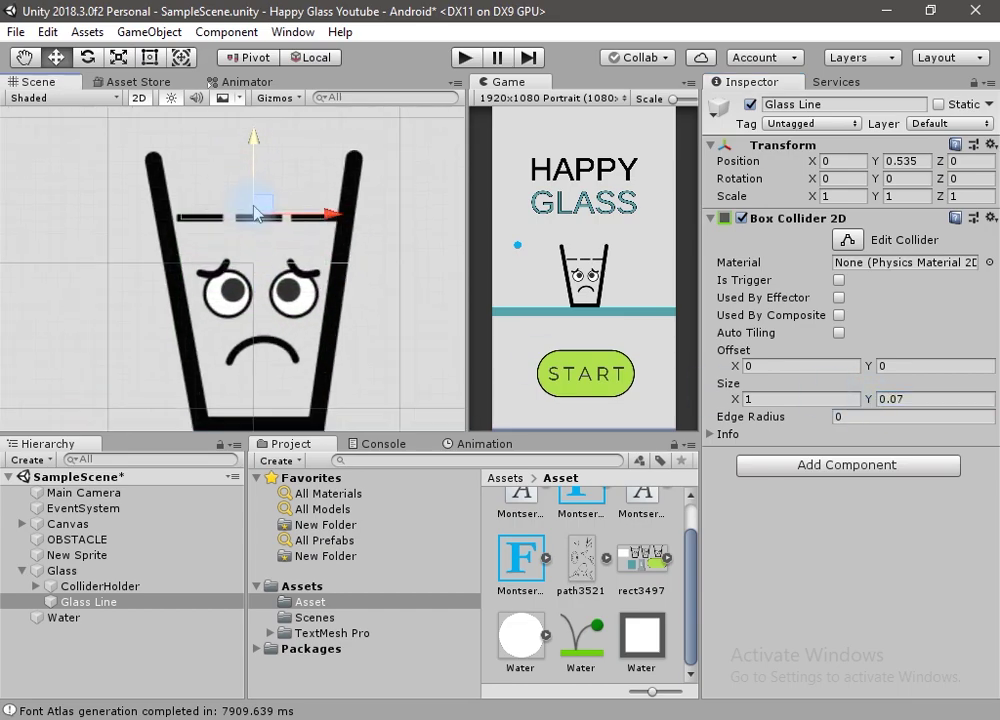
pyautogui.moveTo(212, 268); pyautogui.dragTo(201, 297, button='middle')
pyautogui.moveTo(247, 163); pyautogui.dragTo(247, 170)
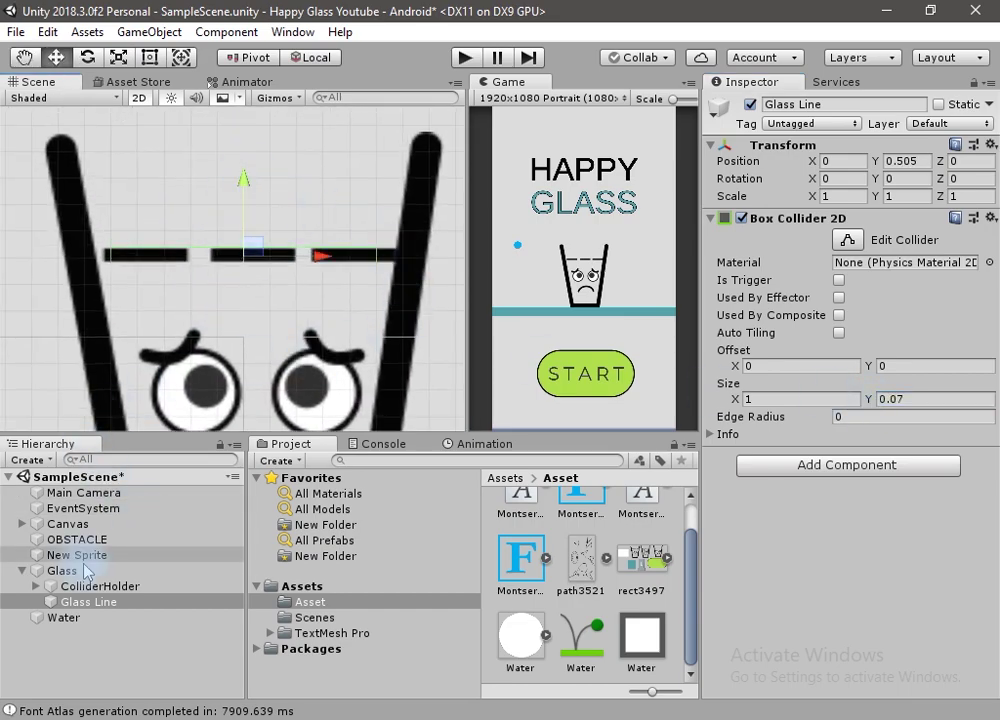
# Deactivate the New Sprite background object so the collider outlines are easier to see.
pyautogui.click(60, 555)
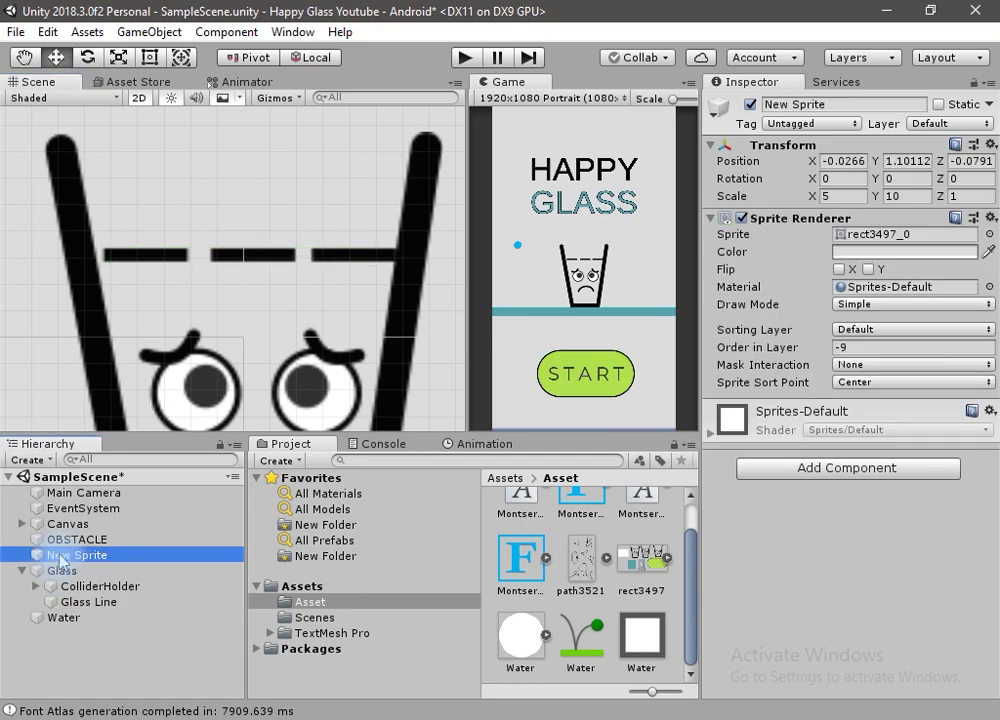
pyautogui.click(750, 105)
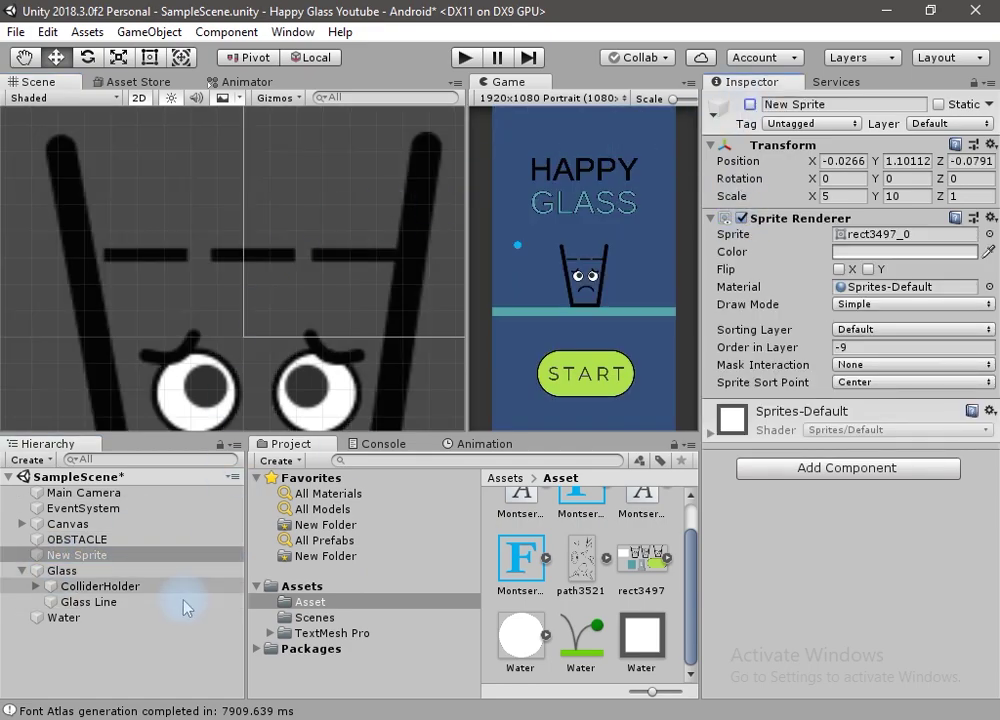
pyautogui.click(64, 617)
# Widen the Glass Line box collider to Size X 1.36 and enable Is Trigger.
pyautogui.click(88, 601)
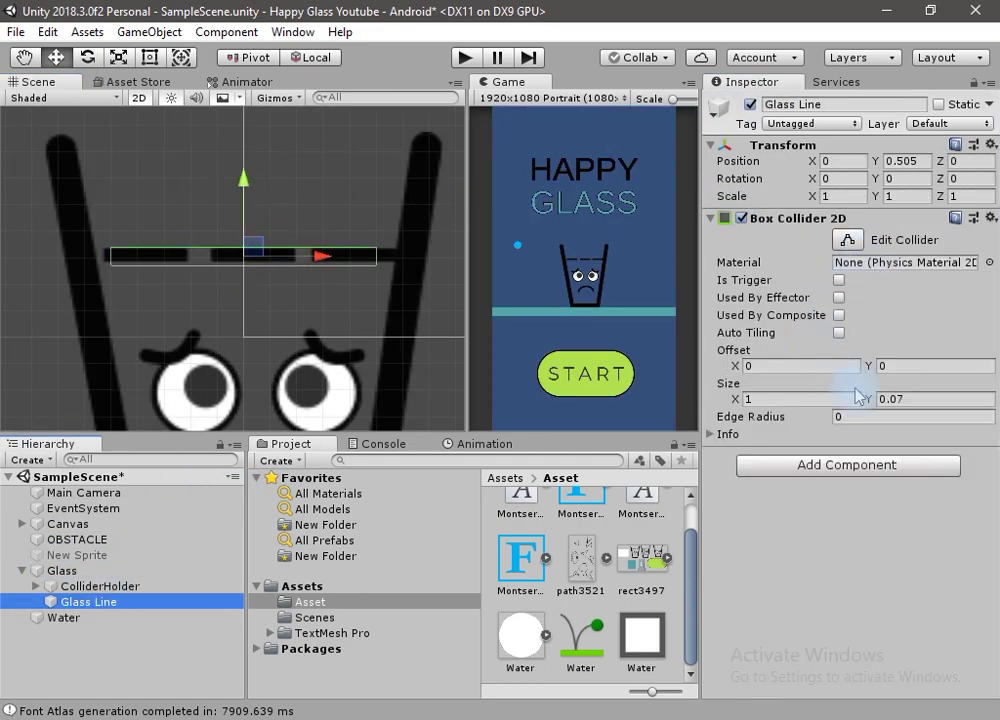
pyautogui.moveTo(736, 399); pyautogui.dragTo(756, 403)
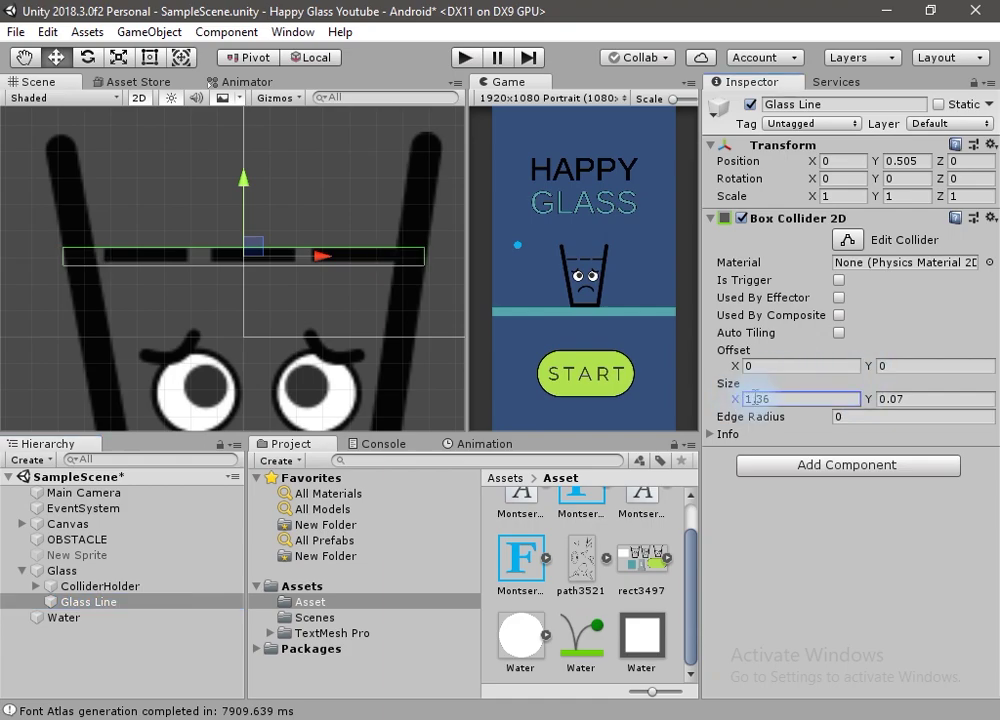
pyautogui.doubleClick(112, 572)
pyautogui.click(252, 261)
pyautogui.click(839, 281)
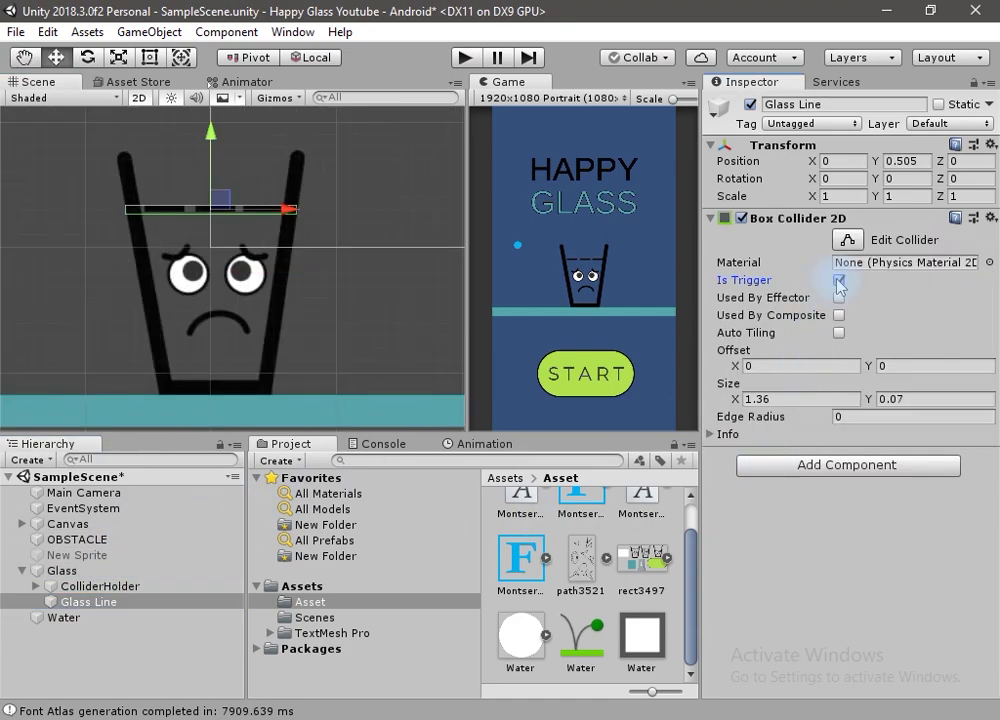
# Add two new tags to the project, named Water and WaterInGlass.
pyautogui.click(63, 617)
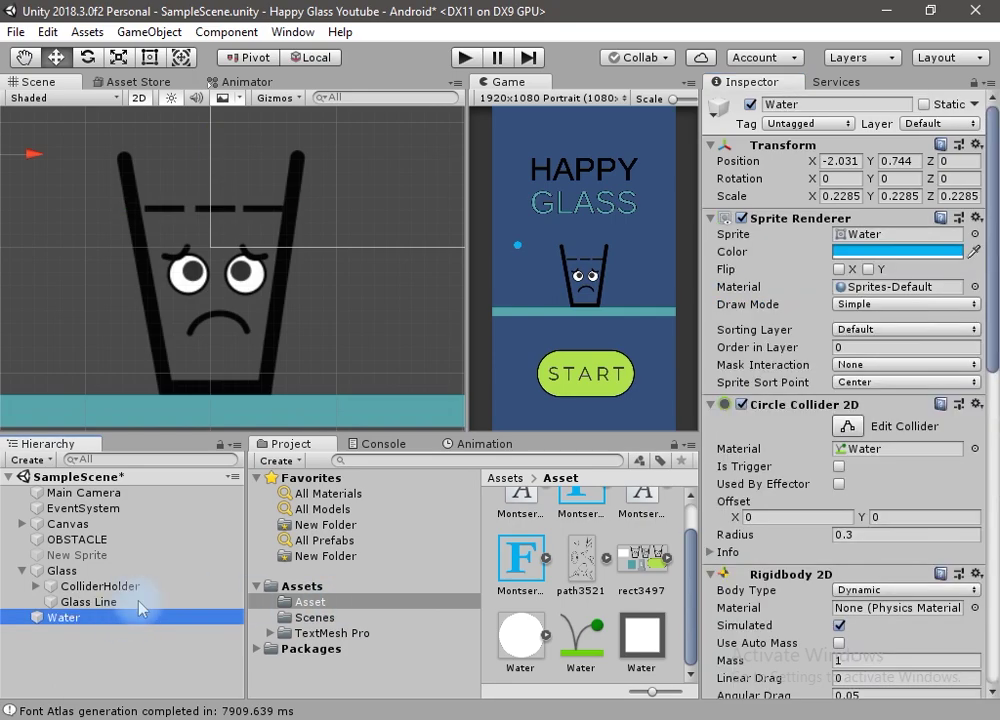
pyautogui.click(840, 123)
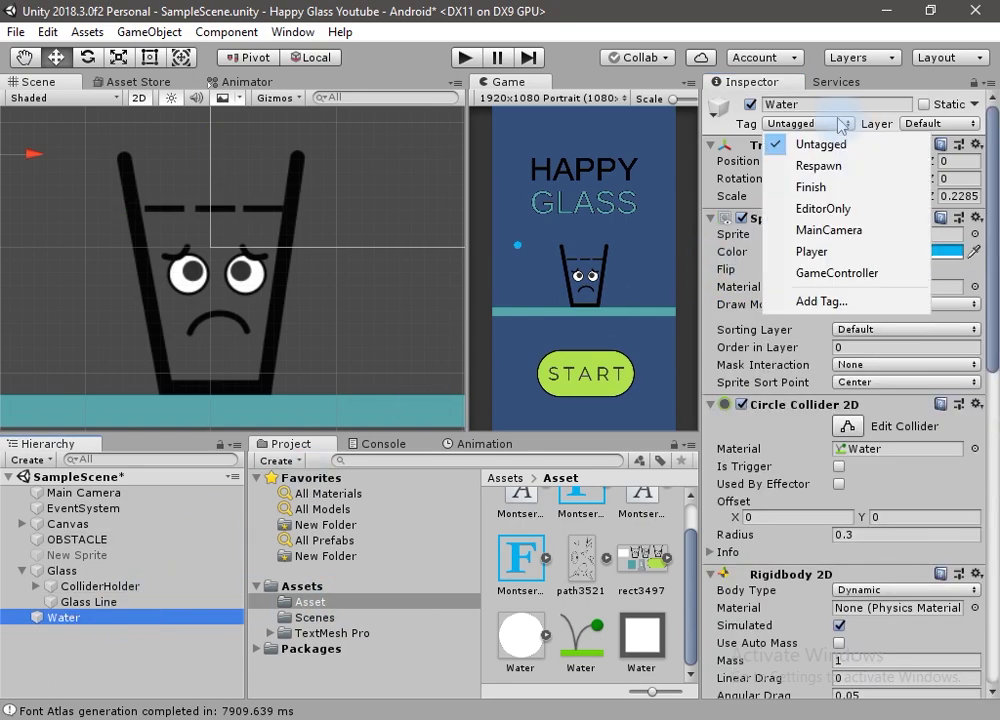
pyautogui.click(831, 302)
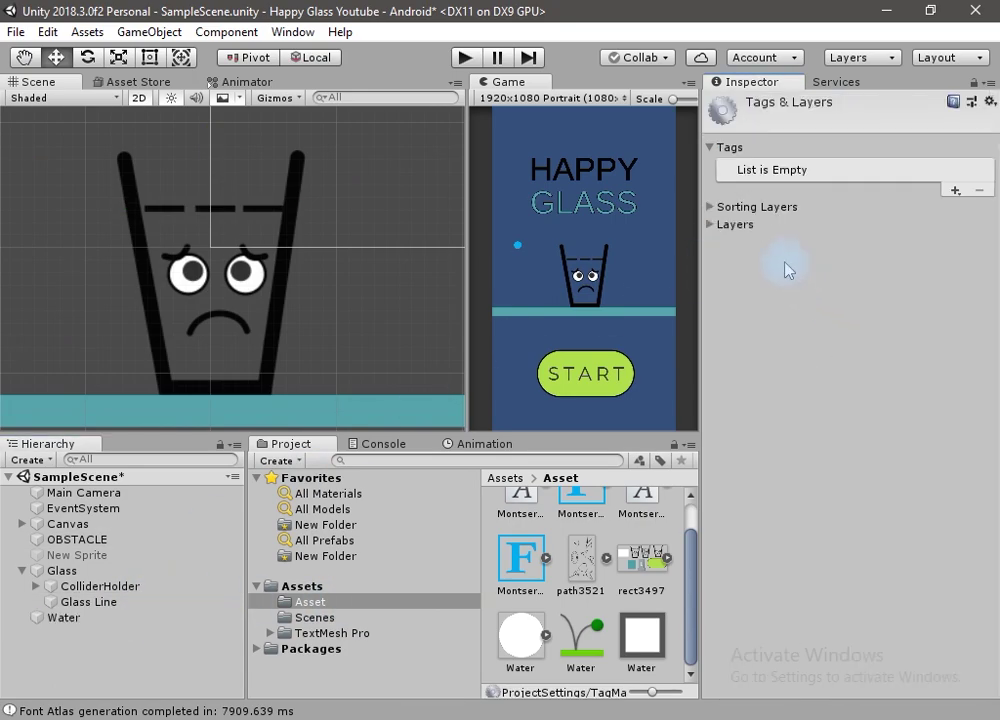
pyautogui.click(955, 190)
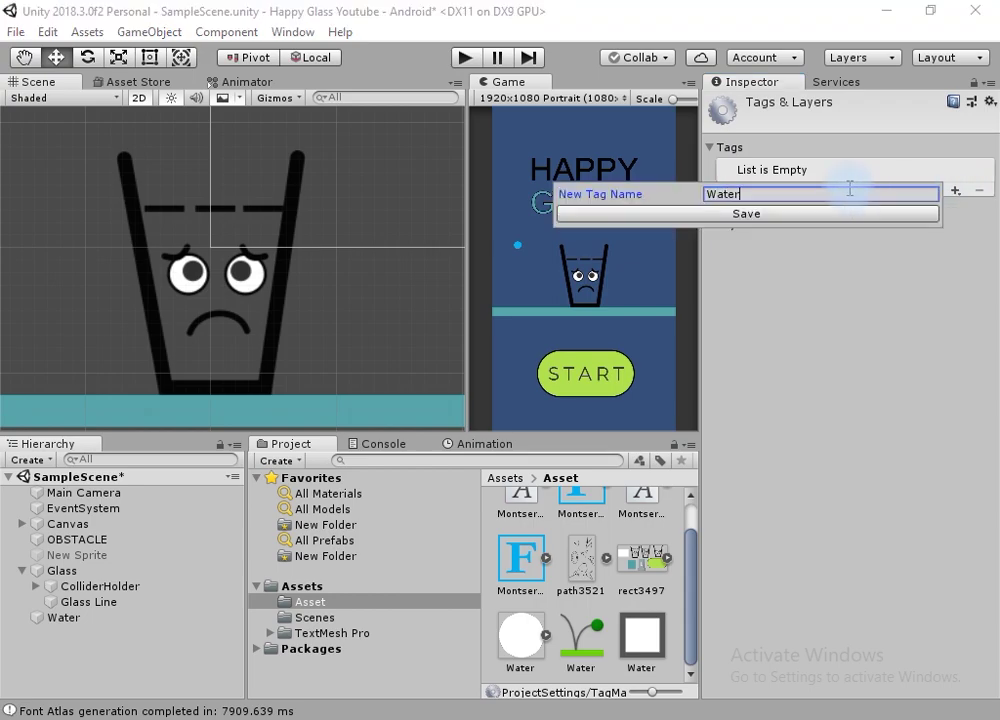
pyautogui.press('Return')
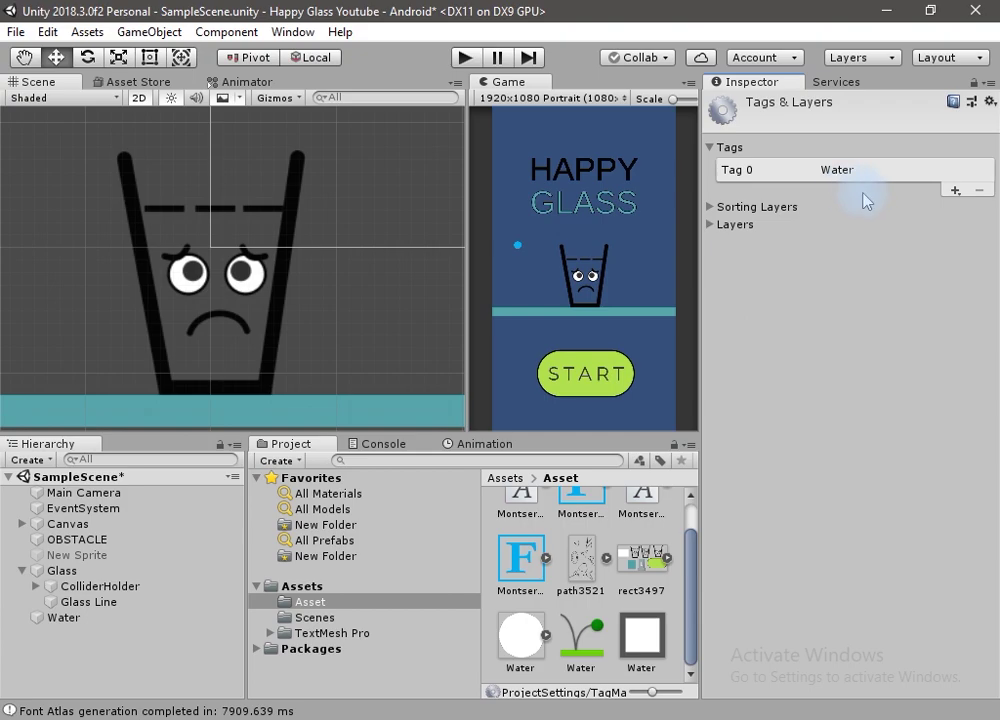
pyautogui.click(955, 191)
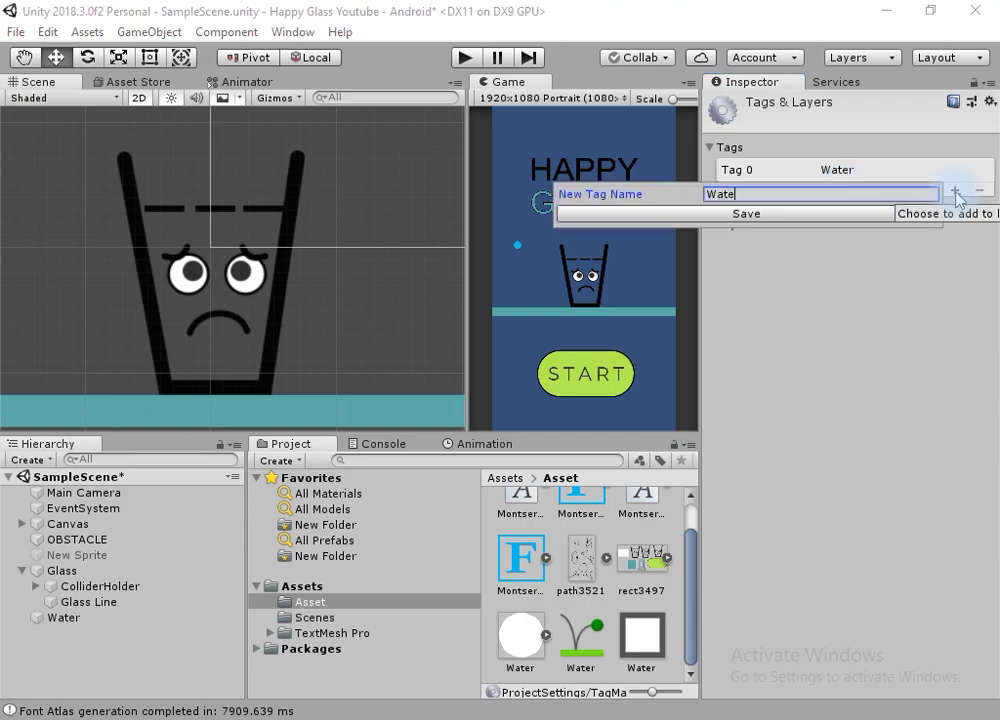
pyautogui.write('WaterInGlass')
pyautogui.press('Return')
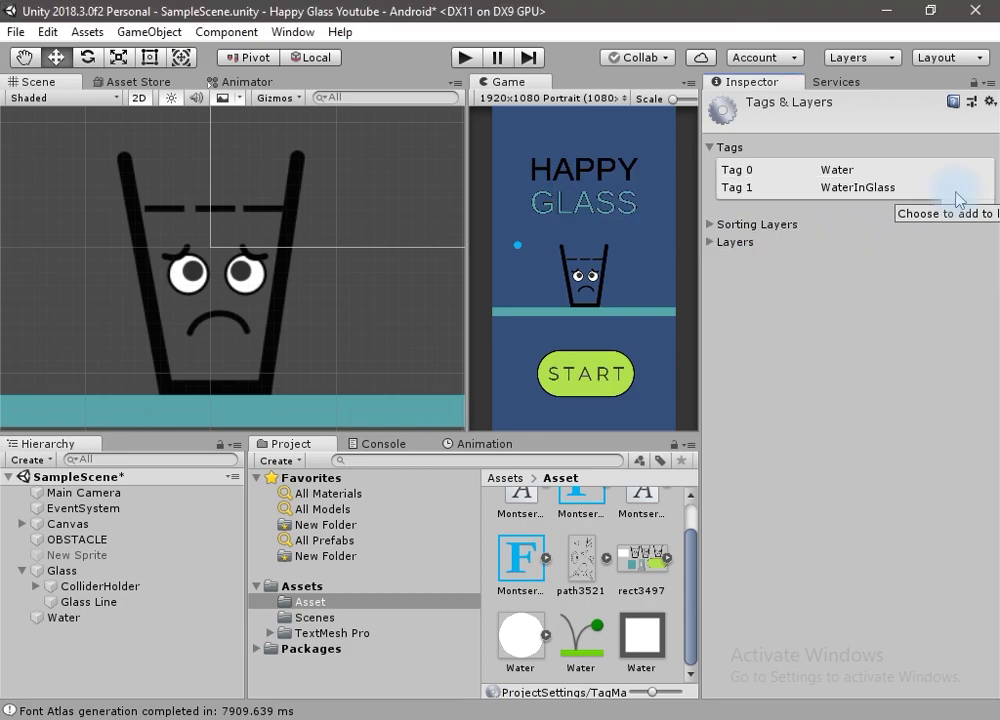
# Assign the Water tag to the Water object and move the drop onto the glass's dashed line at about X 0.17, Y 0.36.
pyautogui.click(63, 617)
pyautogui.click(808, 123)
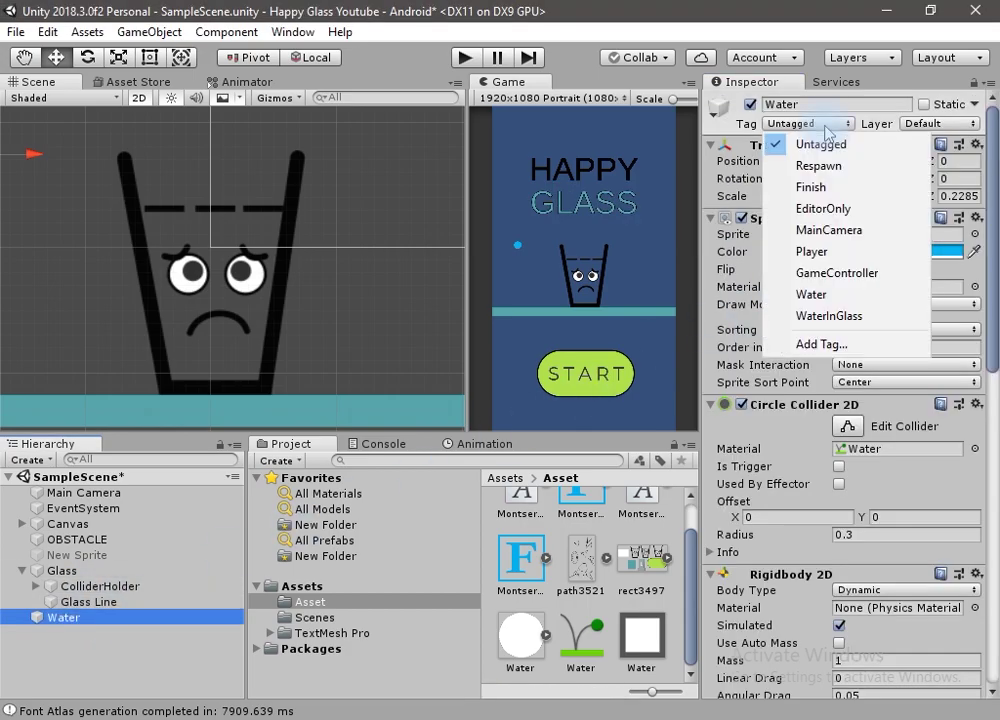
pyautogui.click(826, 293)
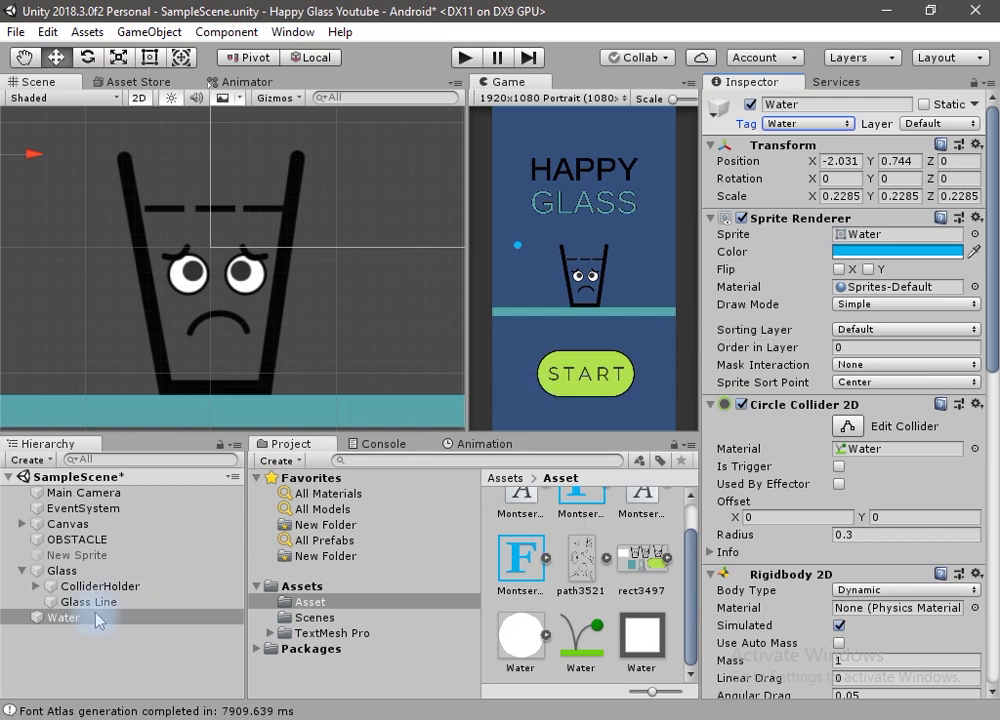
pyautogui.click(95, 616)
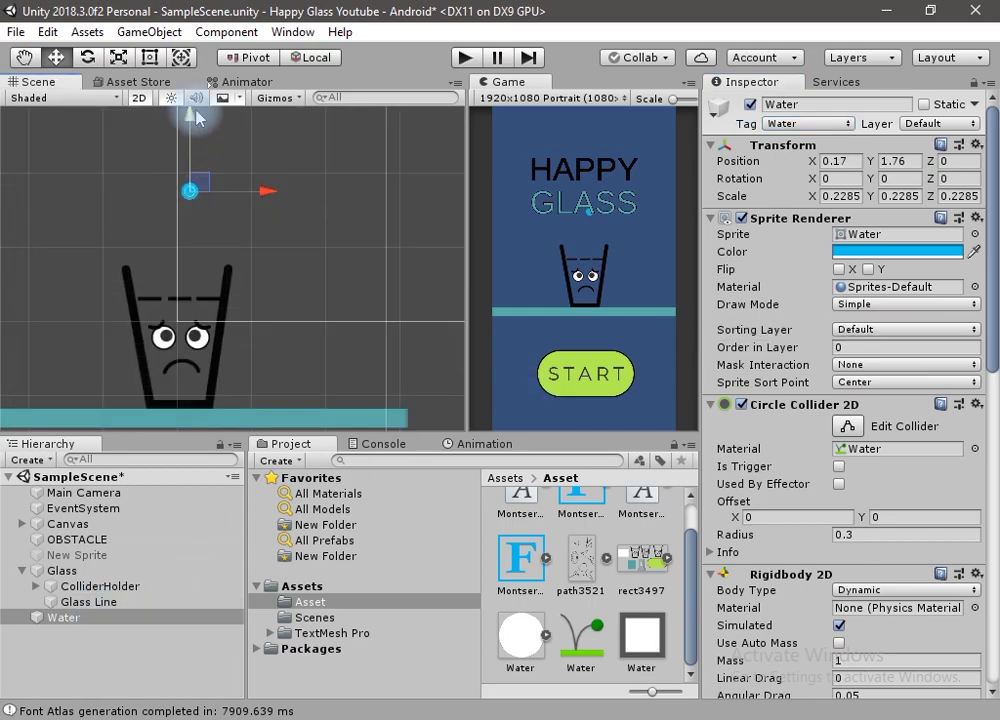
pyautogui.moveTo(197, 118); pyautogui.dragTo(192, 221)
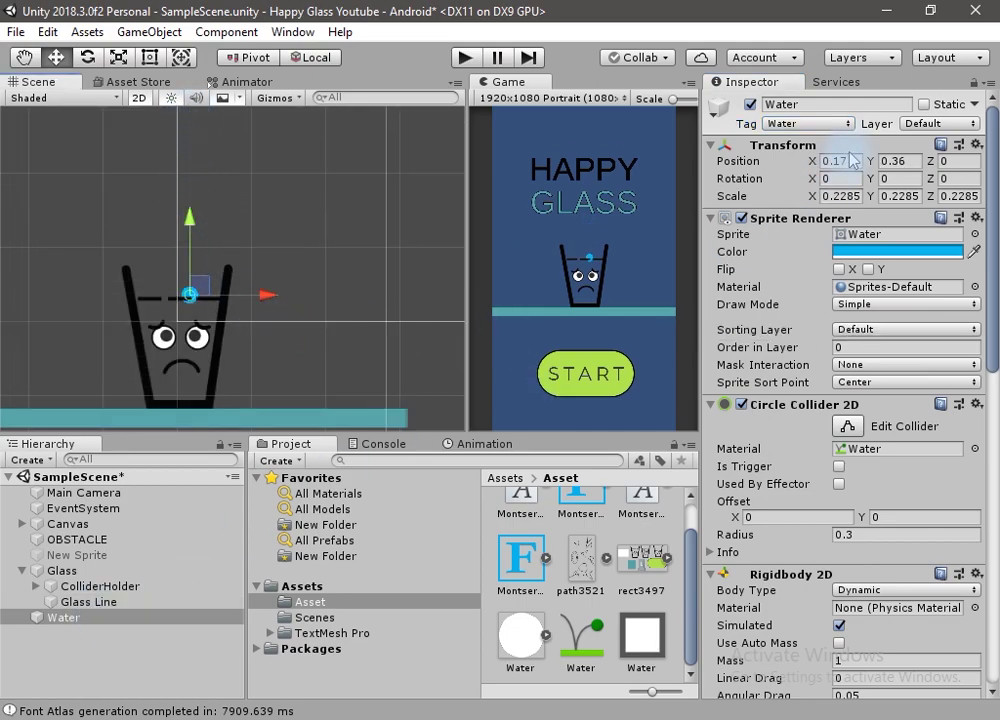
# Switch the Water object's tag to WaterInGlass and set it back to Water.
pyautogui.click(818, 124)
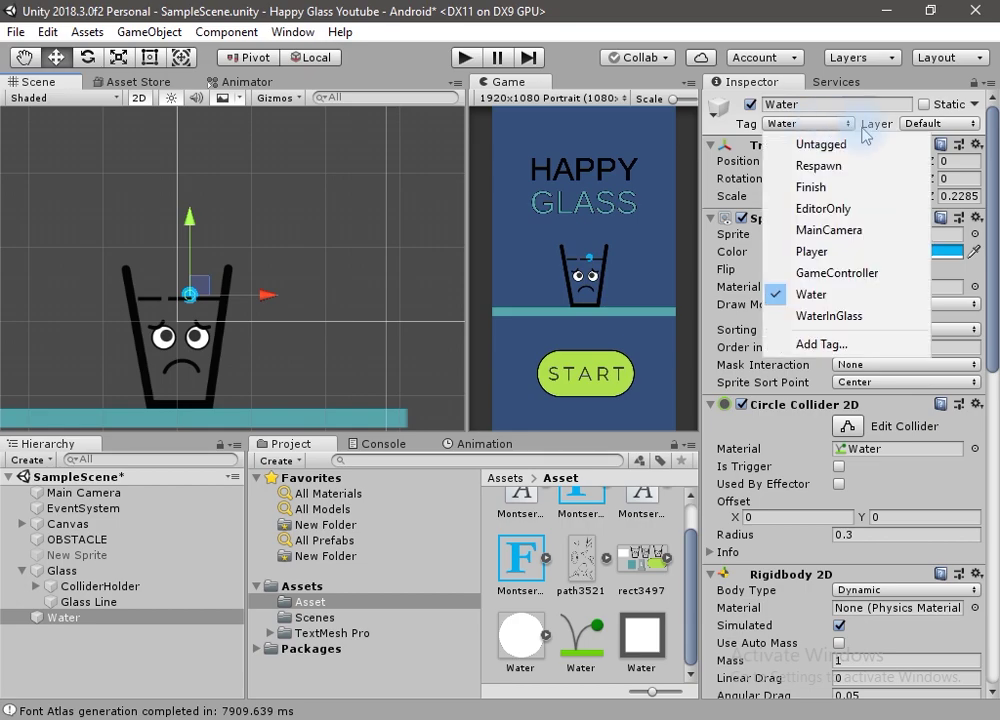
pyautogui.click(828, 316)
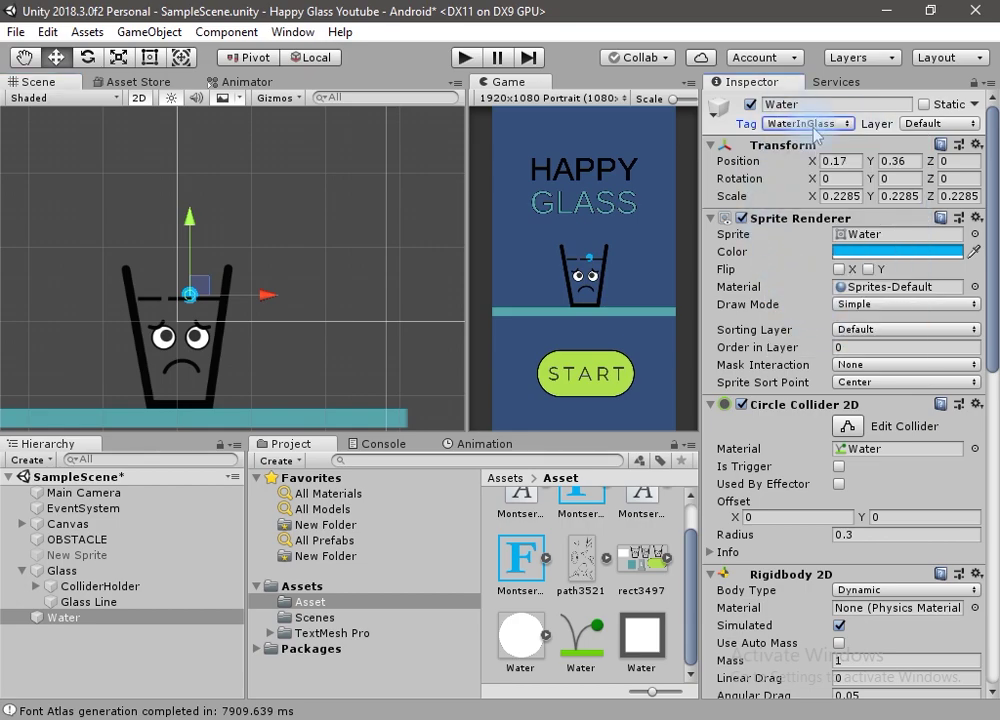
pyautogui.click(812, 124)
pyautogui.click(826, 295)
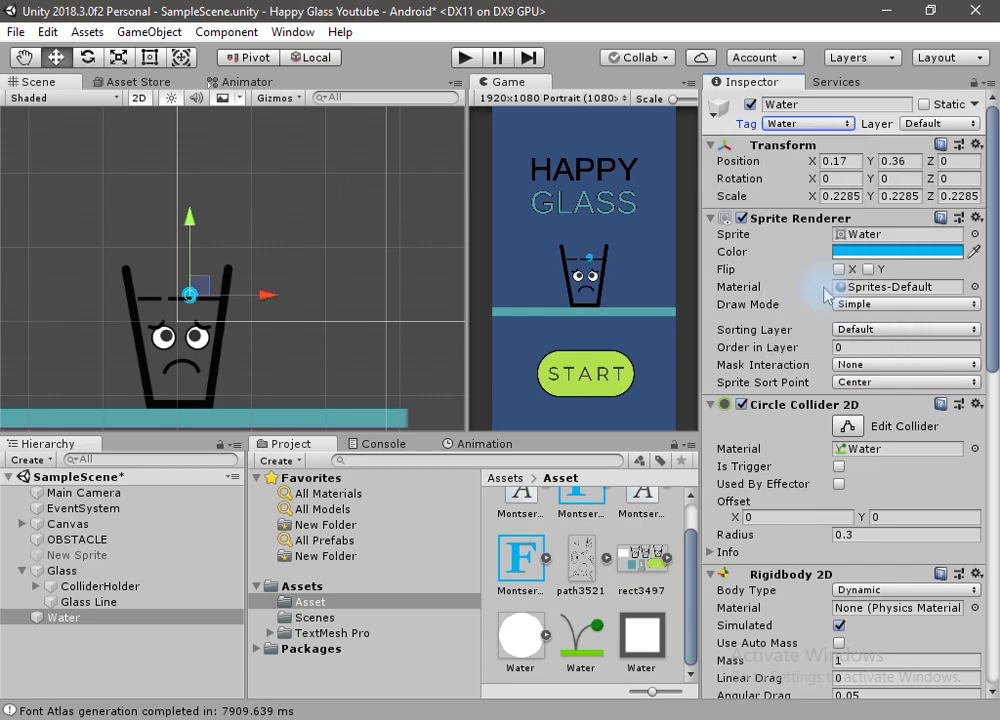
# Select the Glass Line object under Glass.
pyautogui.click(95, 602)
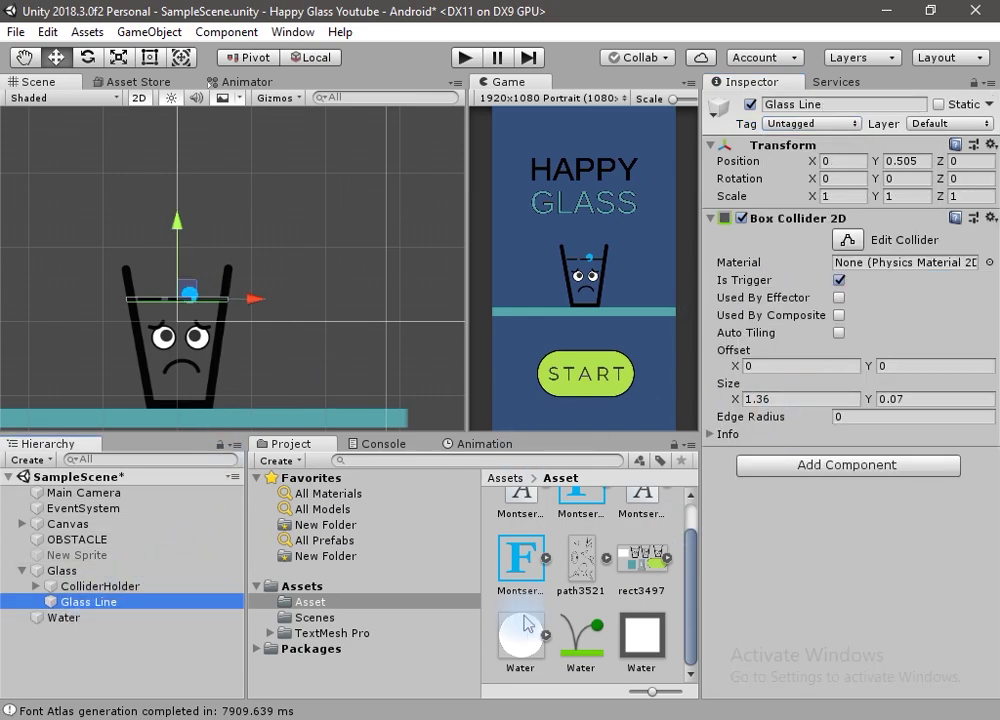